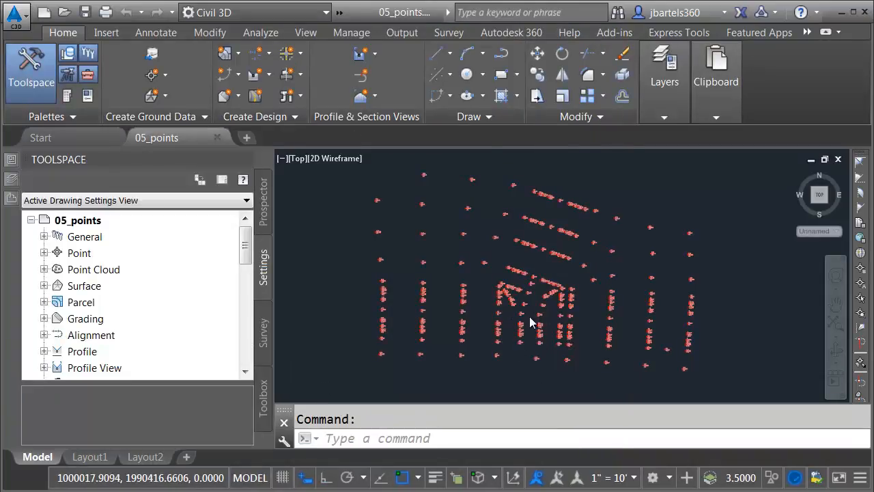
Zoom in and pan east until points 190 and 23–27 and their labels are readable
{"action": "scroll", "coordinate": [527, 307], "scroll_direction": "up", "scroll_amount": 3}
{"action": "mouse_move", "coordinate": [668, 312]}
{"action": "middle_mouse_down"}
{"action": "mouse_move", "coordinate": [622, 296]}
{"action": "mouse_move", "coordinate": [443, 294]}
{"action": "mouse_move", "coordinate": [417, 304]}
{"action": "middle_mouse_up"}
{"action": "scroll", "coordinate": [555, 224], "scroll_direction": "up", "scroll_amount": 5}
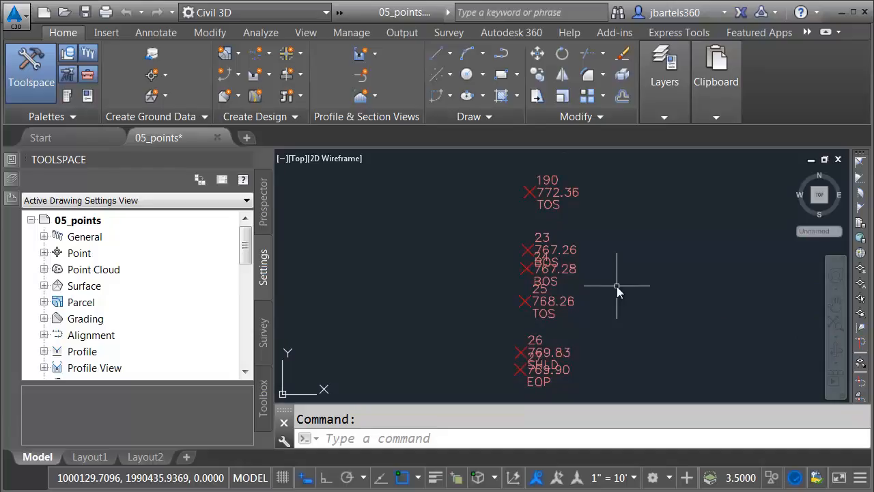
Drag the labels of points 190, 23 and 24 up and right of their markers, with leaders
{"action": "scroll", "coordinate": [577, 183], "scroll_direction": "up", "scroll_amount": 2}
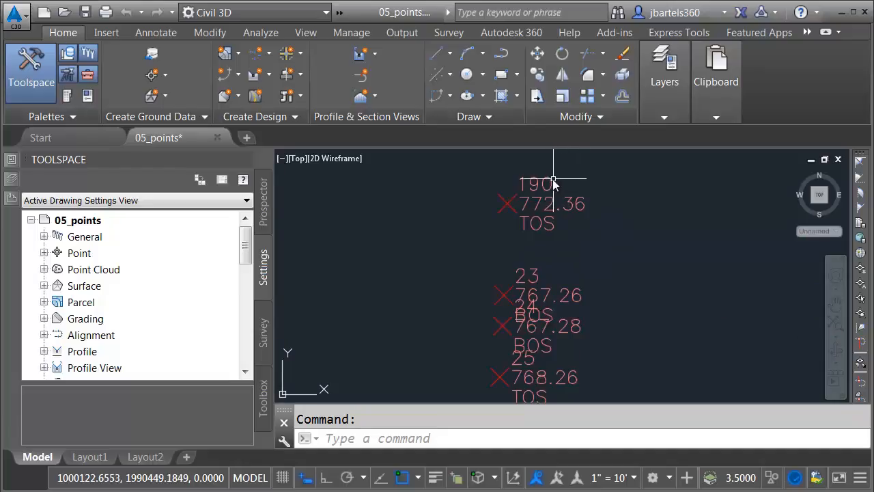
{"action": "left_click", "coordinate": [550, 183]}
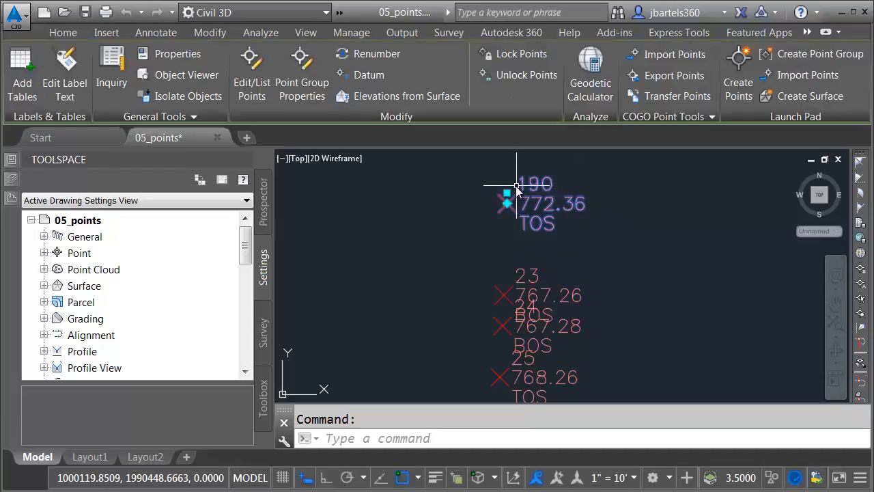
{"action": "left_click", "coordinate": [506, 192]}
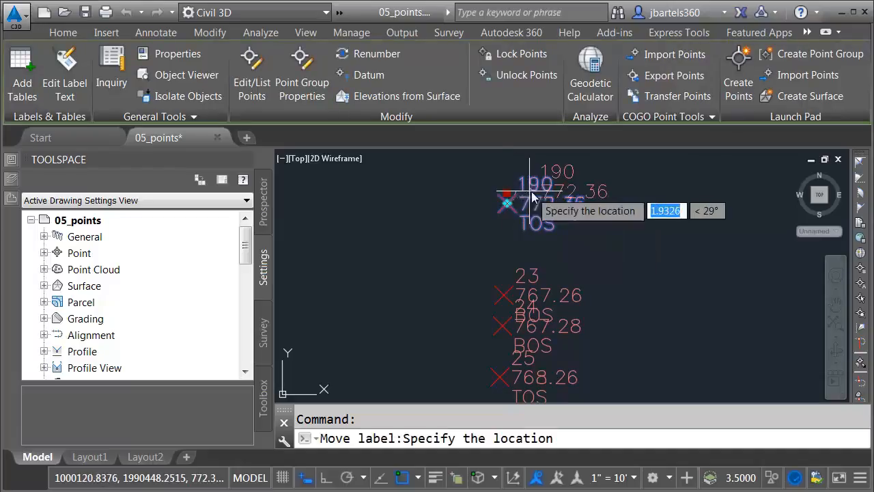
{"action": "left_click", "coordinate": [584, 198]}
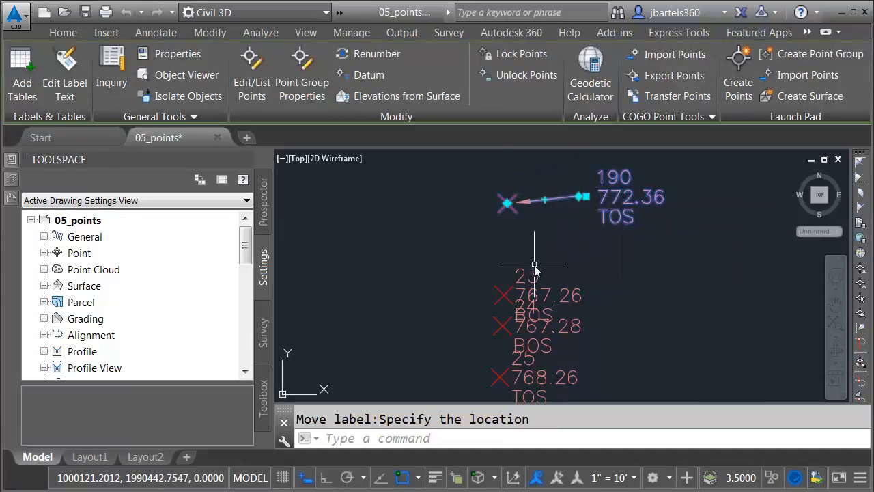
{"action": "left_click", "coordinate": [505, 280]}
{"action": "left_click", "coordinate": [504, 283]}
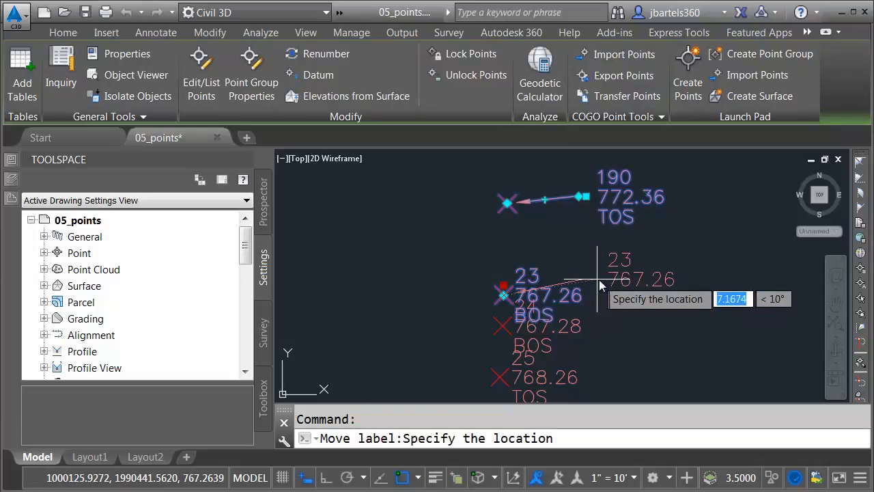
{"action": "left_click", "coordinate": [598, 280]}
{"action": "left_click", "coordinate": [538, 307]}
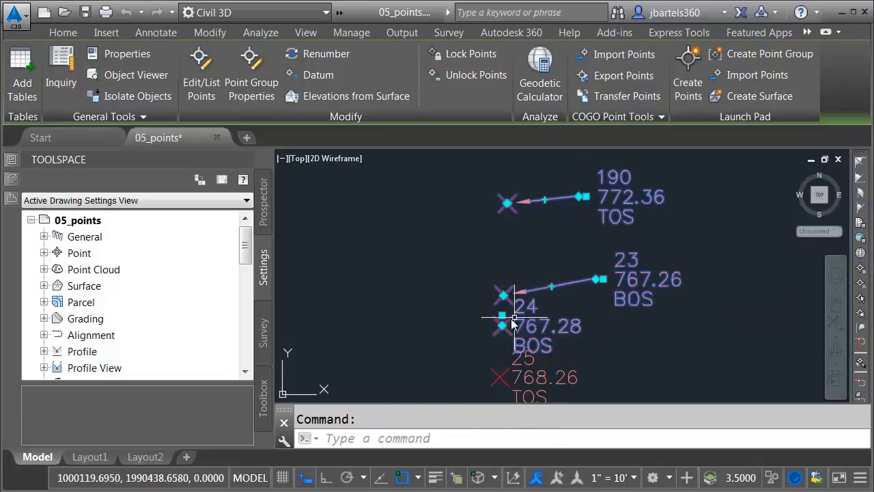
{"action": "left_click", "coordinate": [502, 316]}
{"action": "left_click", "coordinate": [602, 338]}
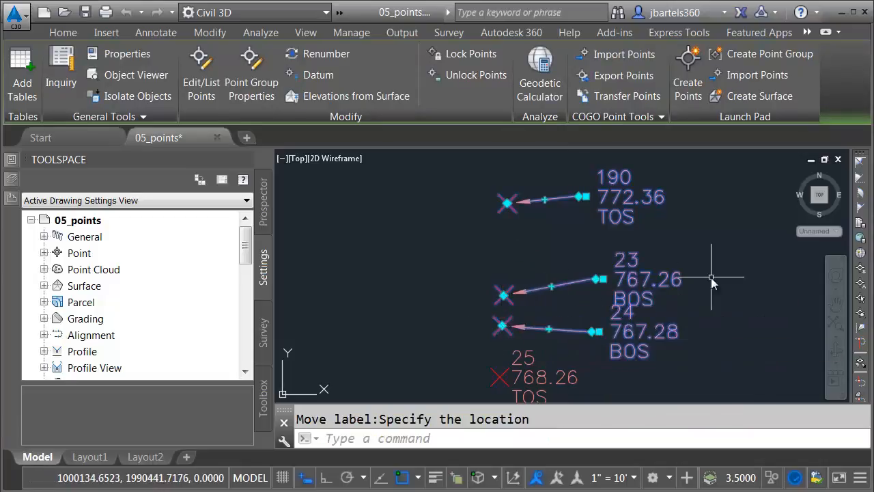
{"action": "key", "text": "Escape"}
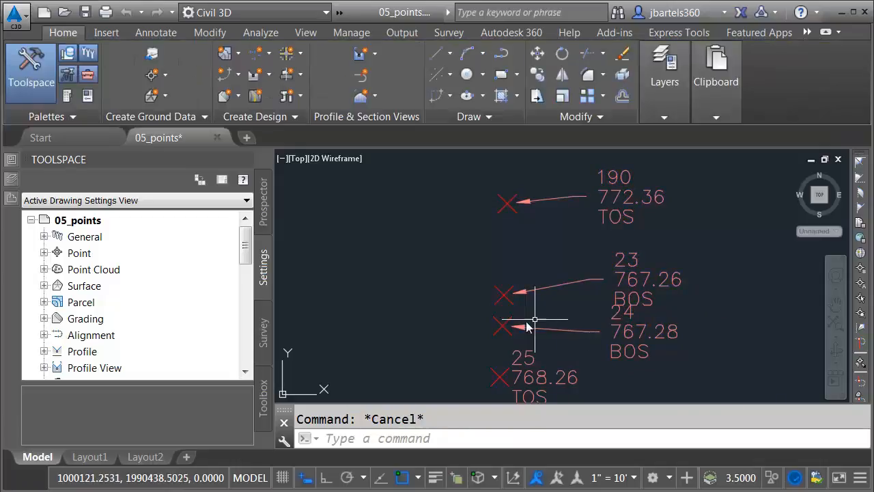
Zoom in on point 24 and shift its label slightly lower and further right
{"action": "scroll", "coordinate": [501, 331], "scroll_direction": "up", "scroll_amount": 6}
{"action": "scroll", "coordinate": [501, 331], "scroll_direction": "up", "scroll_amount": 3}
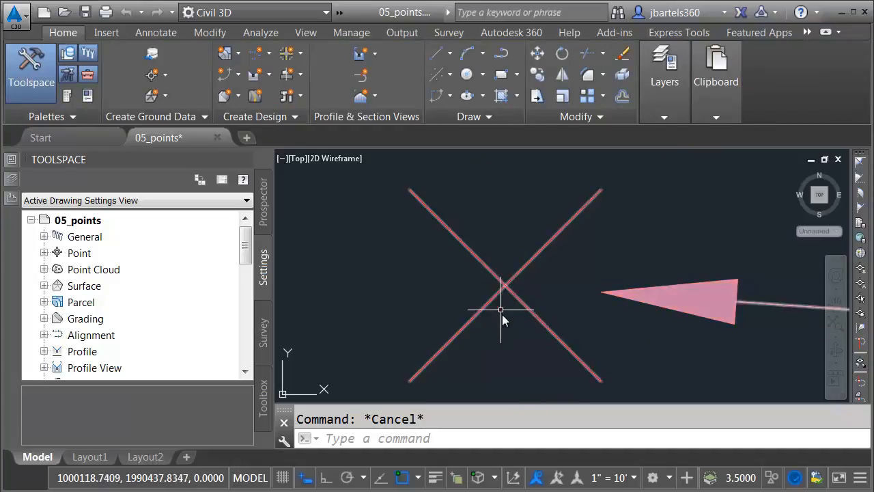
{"action": "scroll", "coordinate": [505, 327], "scroll_direction": "down", "scroll_amount": 5}
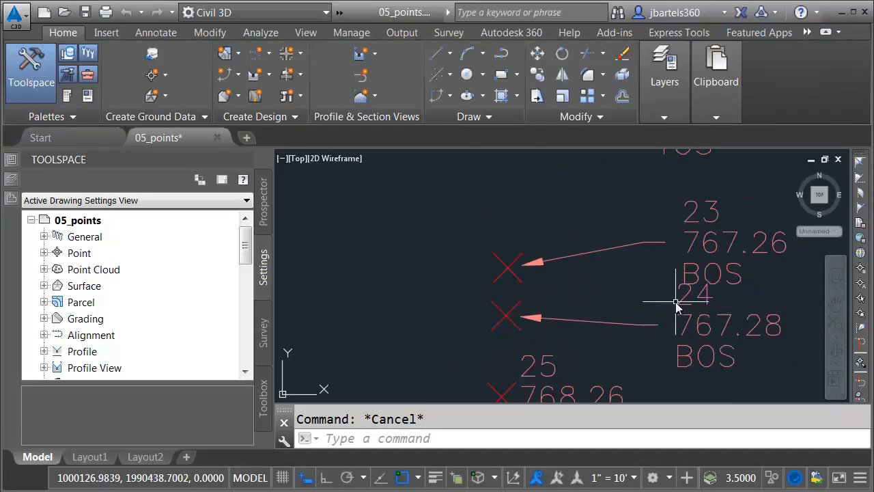
{"action": "left_click", "coordinate": [661, 322]}
{"action": "left_click", "coordinate": [660, 323]}
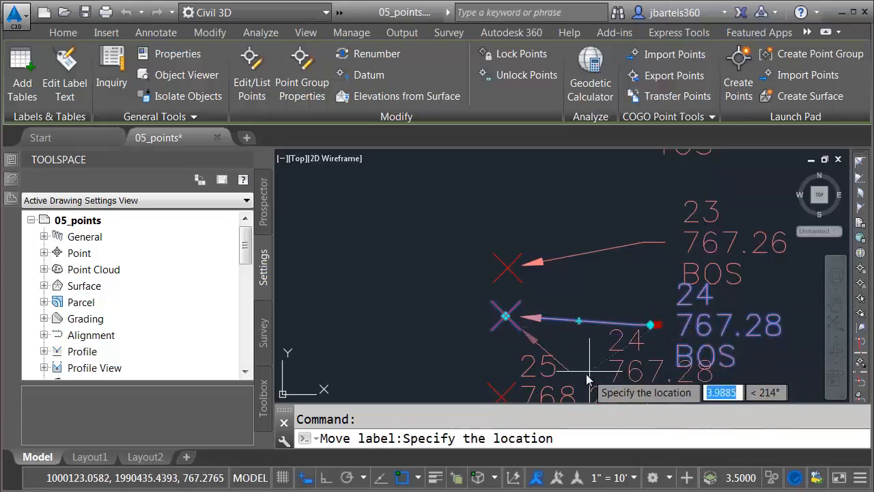
{"action": "right_click", "coordinate": [685, 341]}
{"action": "key", "text": "Escape"}
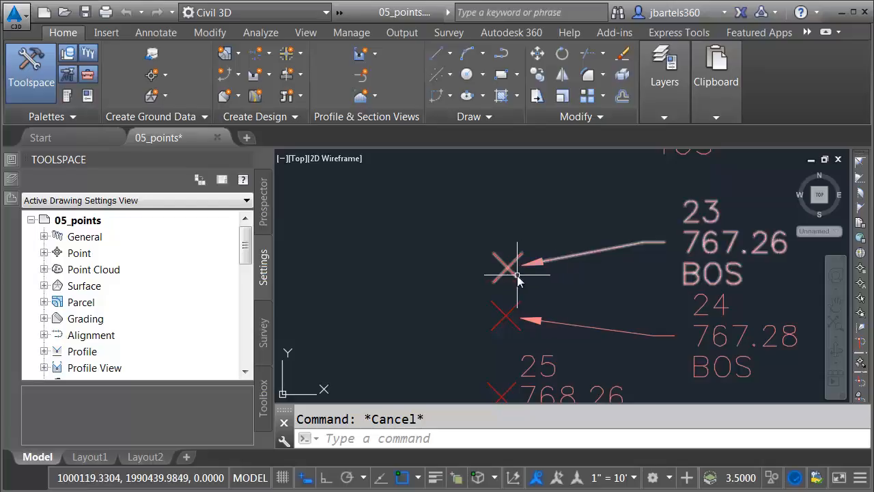
{"action": "mouse_move", "coordinate": [517, 276]}
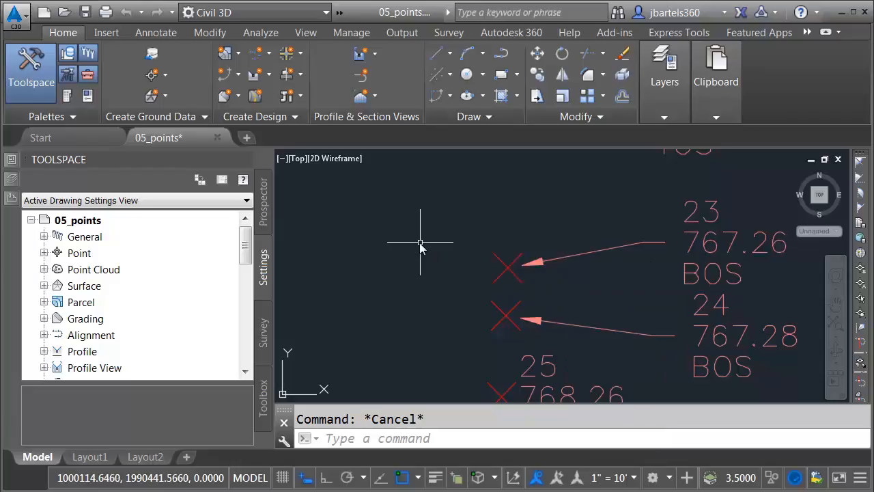
Edit the Basic point style so its Leader stops at marker property is set to No
{"action": "left_click", "coordinate": [44, 254]}
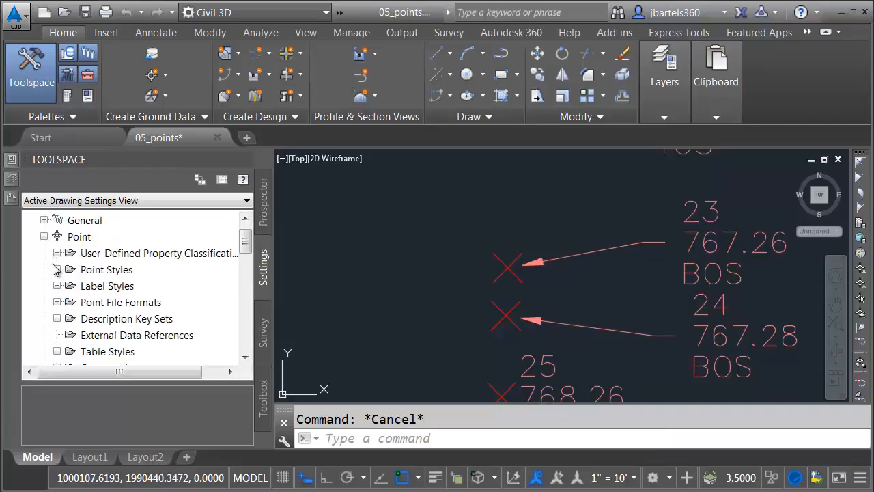
{"action": "left_click", "coordinate": [57, 269]}
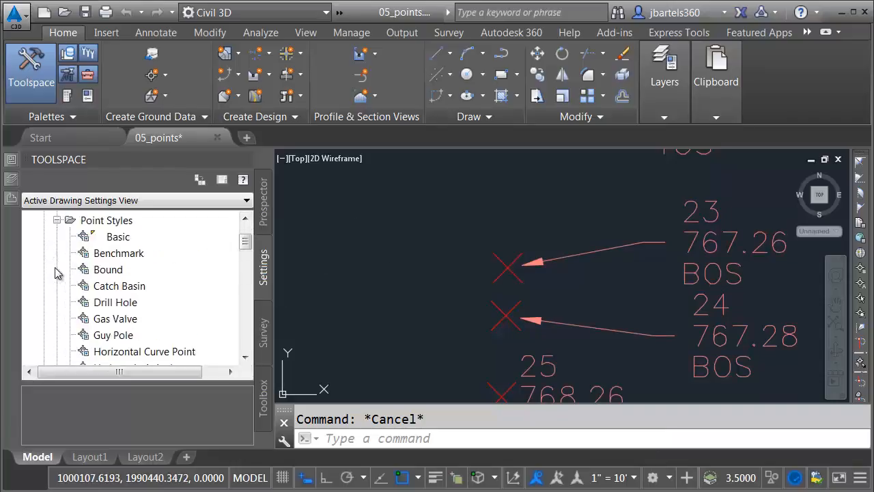
{"action": "right_click", "coordinate": [103, 238]}
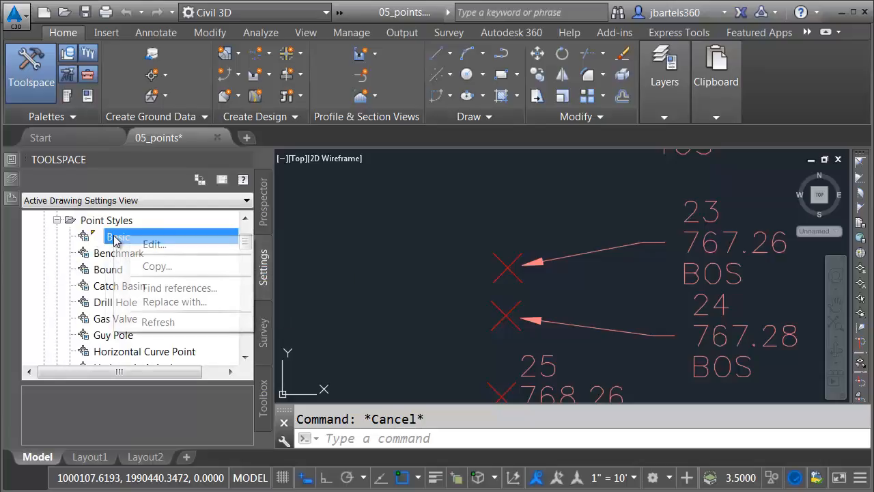
{"action": "left_click", "coordinate": [149, 246]}
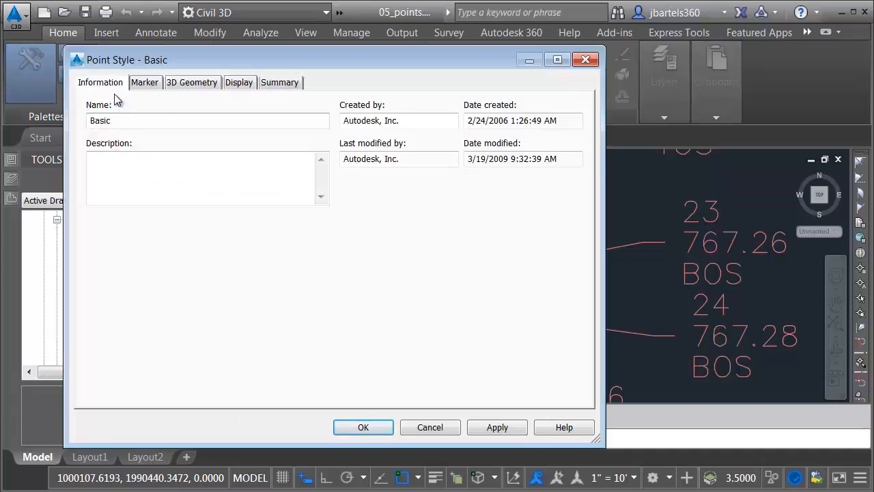
{"action": "left_click", "coordinate": [273, 85]}
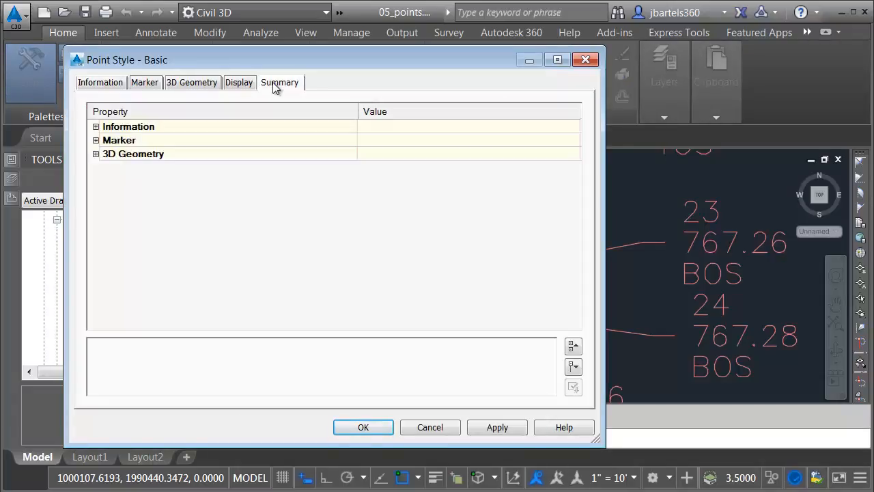
{"action": "left_click", "coordinate": [574, 368]}
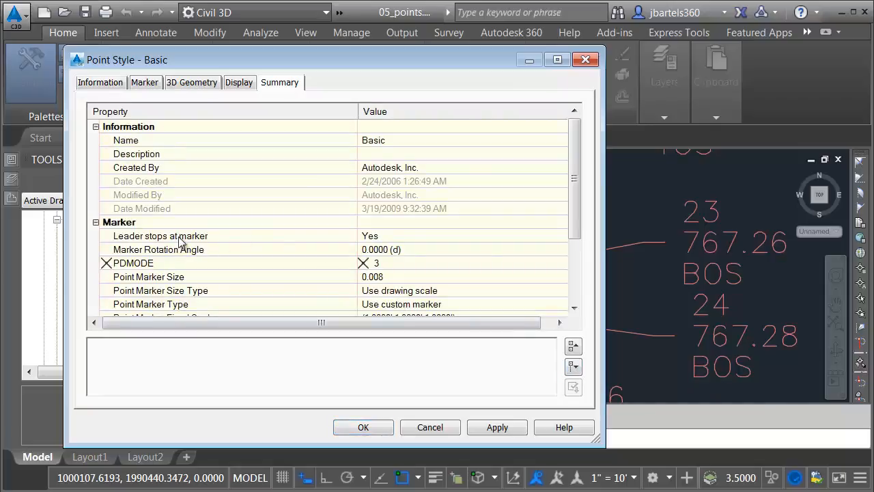
{"action": "left_click", "coordinate": [382, 237]}
{"action": "left_click", "coordinate": [383, 237]}
{"action": "left_click", "coordinate": [382, 250]}
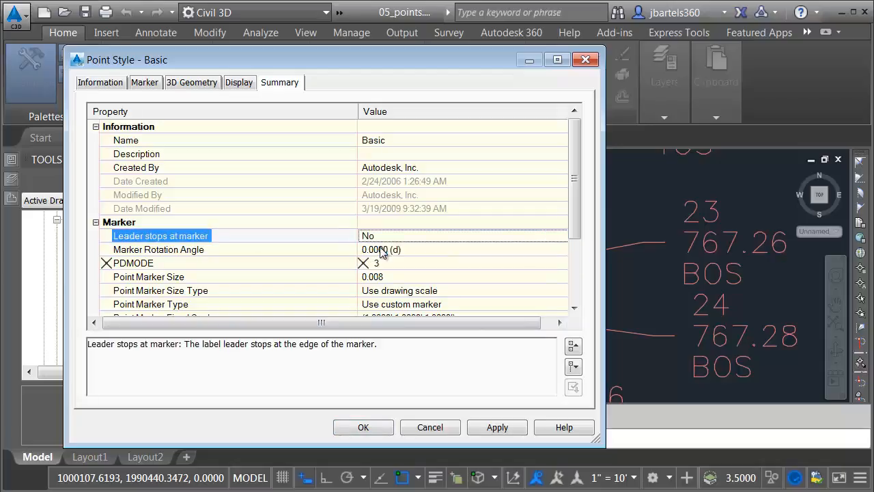
{"action": "left_click", "coordinate": [362, 428]}
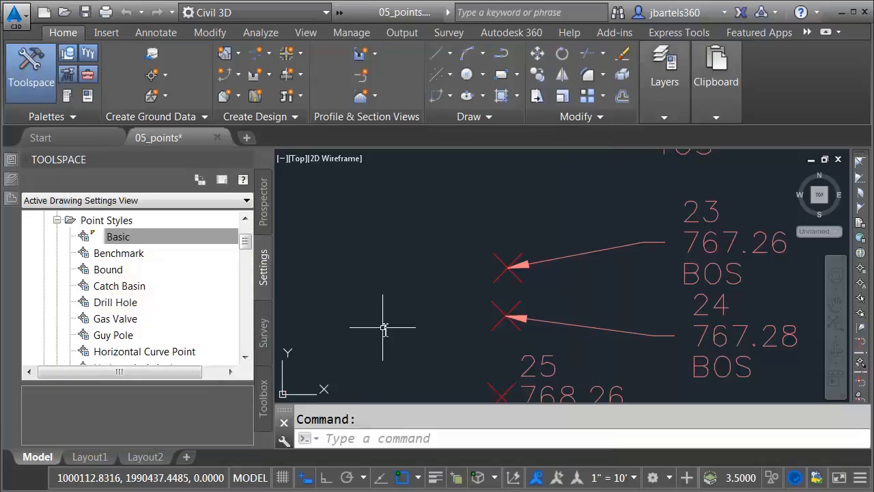
Undo the last five actions from the Undo list, then regenerate the drawing with RE
{"action": "scroll", "coordinate": [384, 328], "scroll_direction": "down", "scroll_amount": 2}
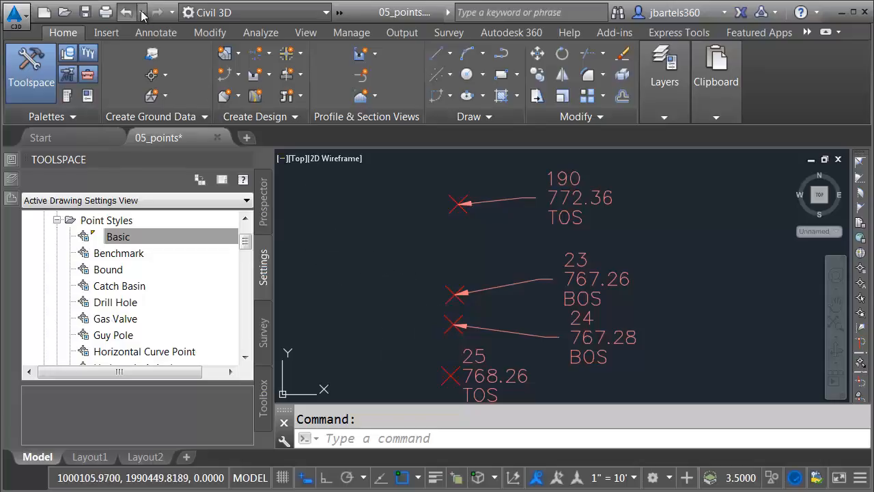
{"action": "left_click", "coordinate": [142, 12]}
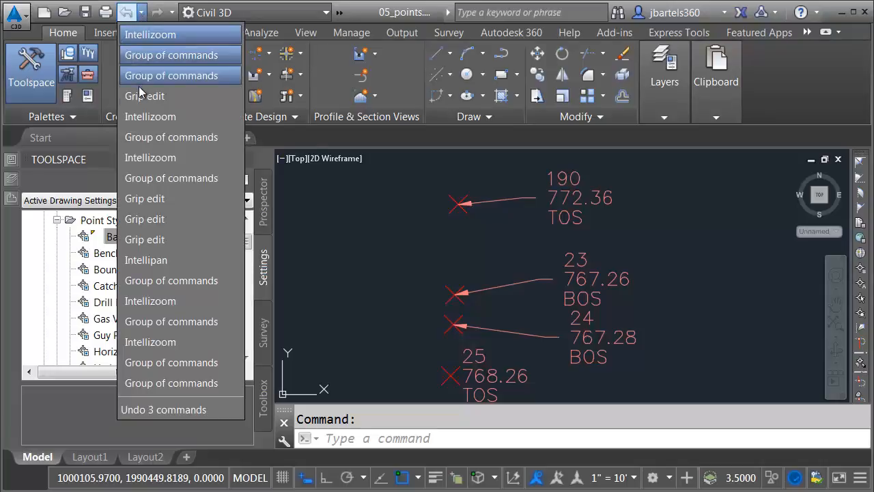
{"action": "left_click", "coordinate": [144, 117]}
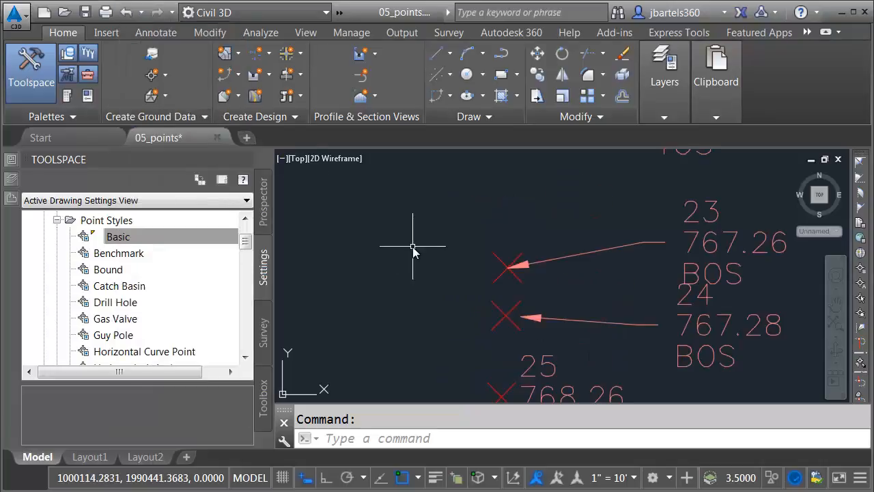
{"action": "type", "text": "re"}
{"action": "key", "text": "Return"}
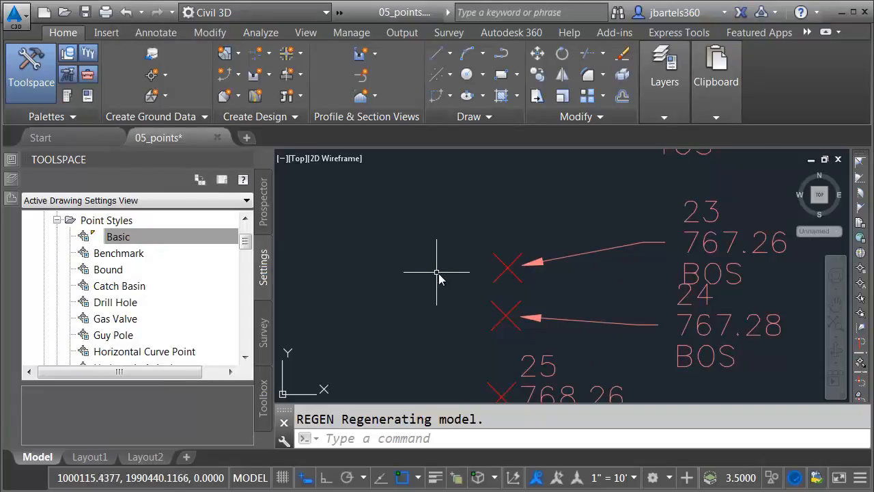
Set point 23's Leader Attachment Option to From Marker Style in its properties
{"action": "left_click", "coordinate": [505, 267]}
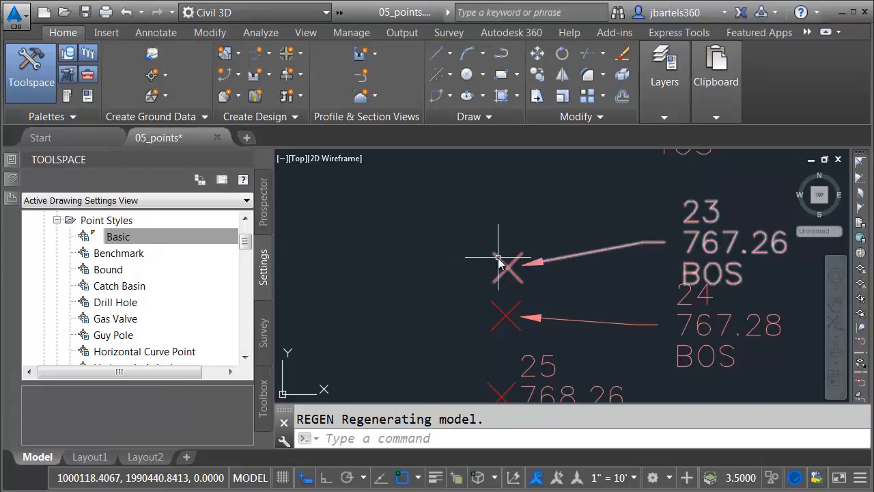
{"action": "mouse_move", "coordinate": [10, 160]}
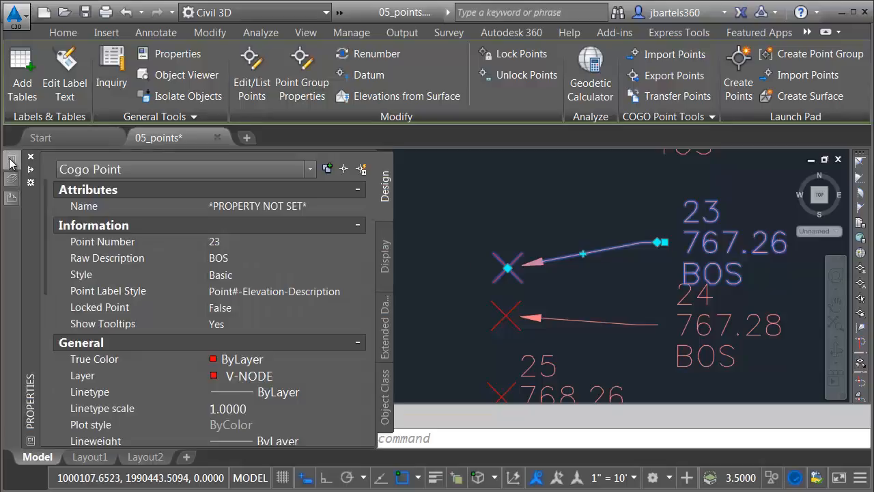
{"action": "left_click_drag", "start_coordinate": [43, 189], "coordinate": [39, 359]}
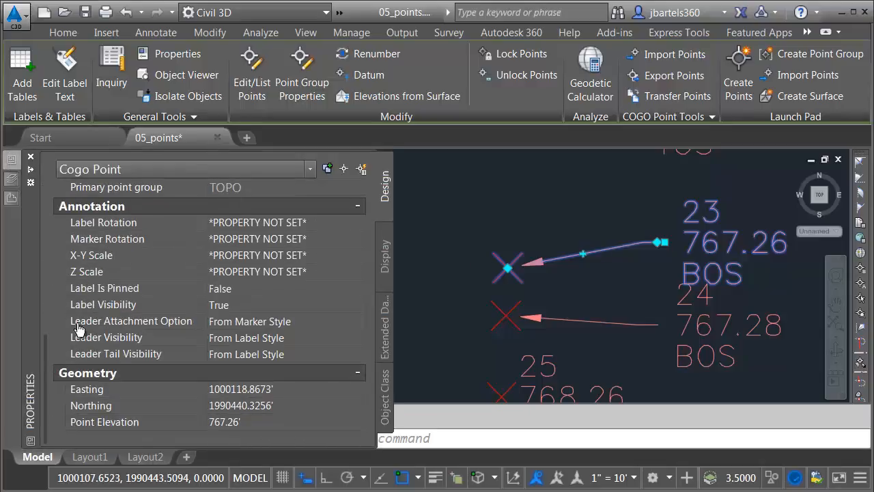
{"action": "left_click", "coordinate": [214, 326]}
{"action": "left_click", "coordinate": [232, 326]}
{"action": "left_click", "coordinate": [220, 339]}
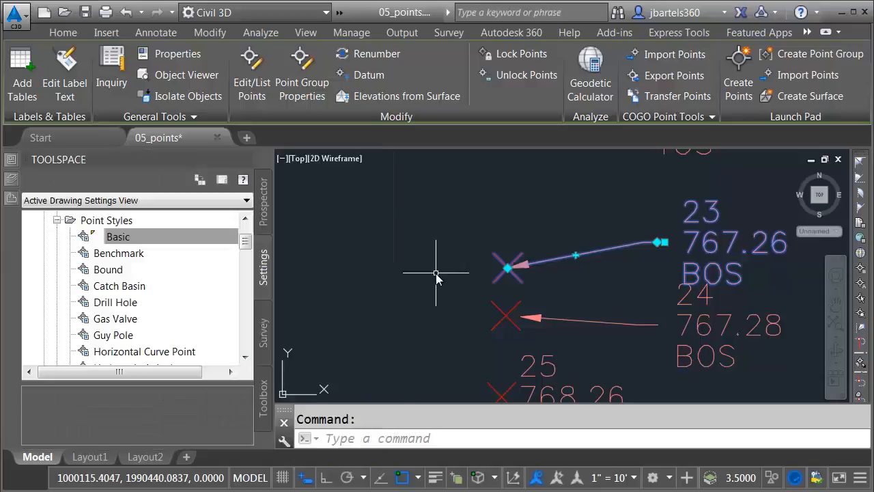
{"action": "key", "text": "Escape"}
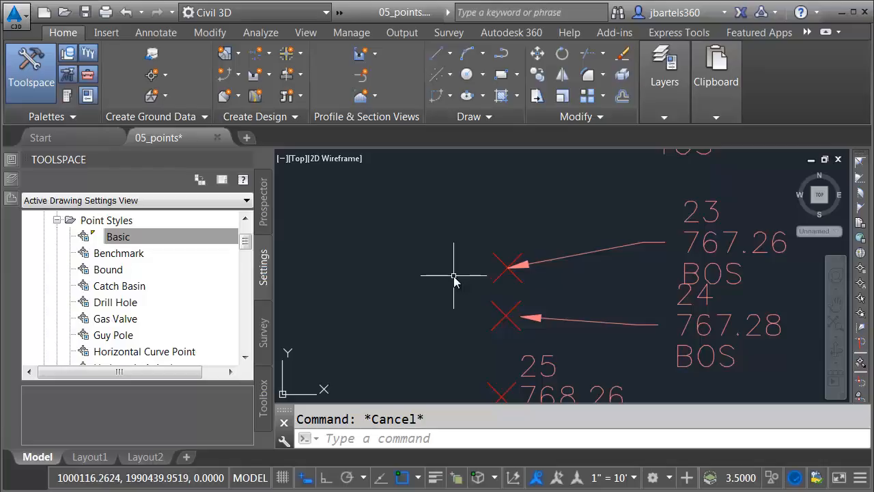
Create a new drawing from the _AutoCAD Civil 3D (Imperial) NCS.dwt template
{"action": "left_click", "coordinate": [16, 15]}
{"action": "left_click", "coordinate": [54, 104]}
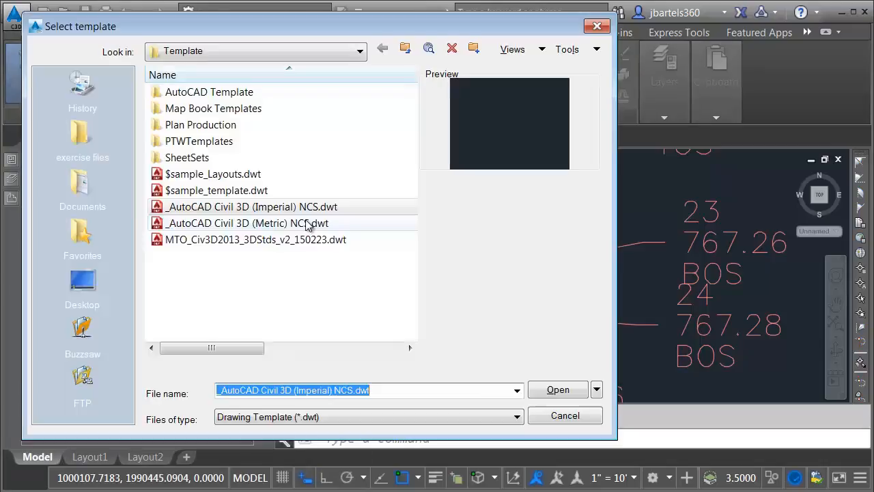
{"action": "left_click", "coordinate": [247, 207]}
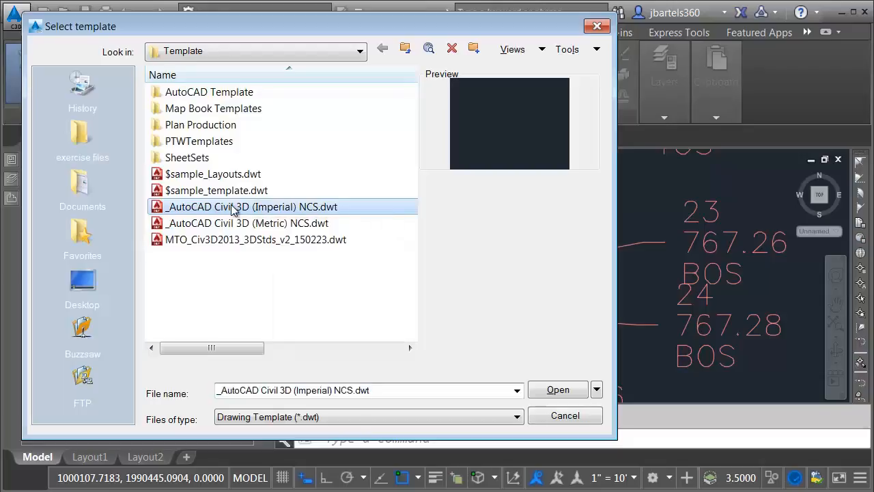
{"action": "left_click", "coordinate": [547, 394]}
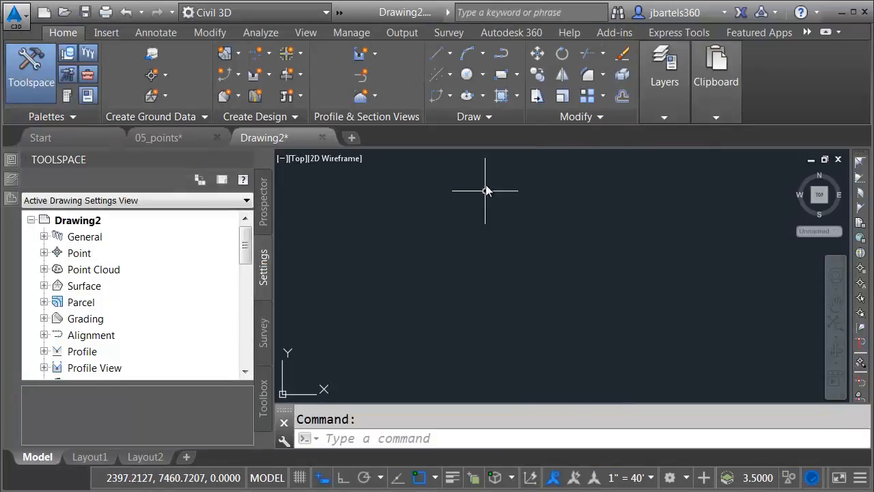
Draw a single diagonal polyline segment 125 units long
{"action": "left_click", "coordinate": [501, 55]}
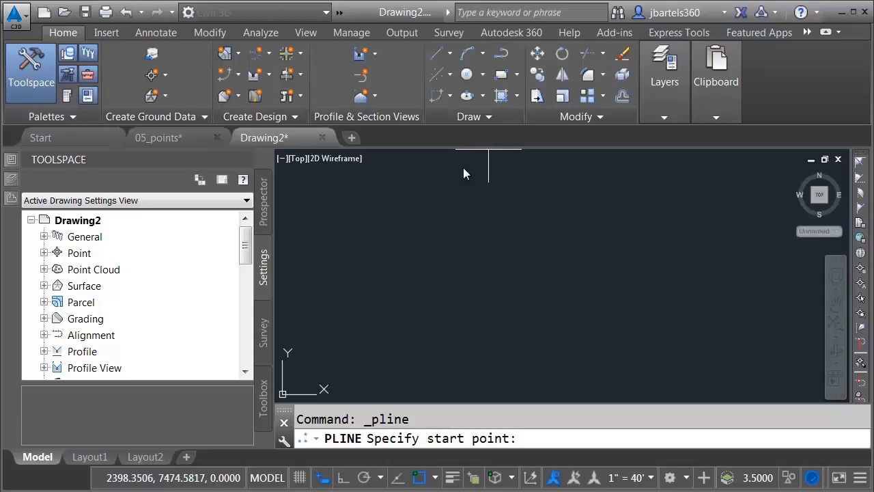
{"action": "left_click", "coordinate": [311, 203]}
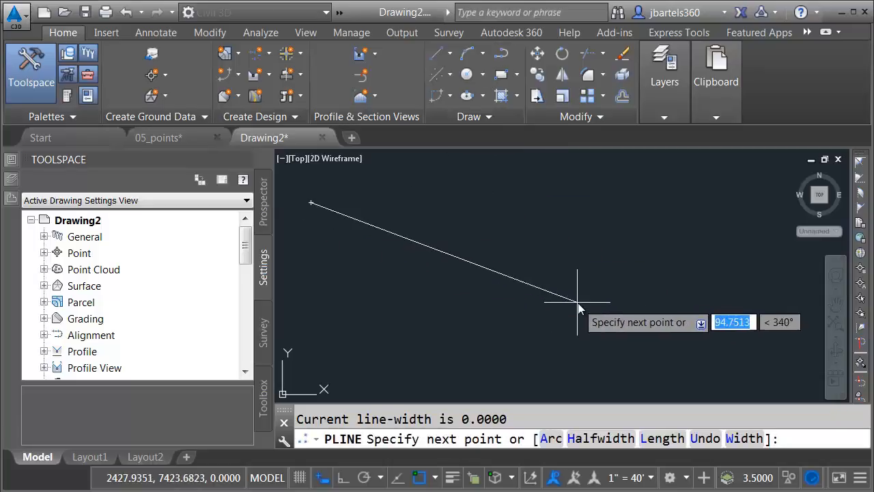
{"action": "type", "text": "125"}
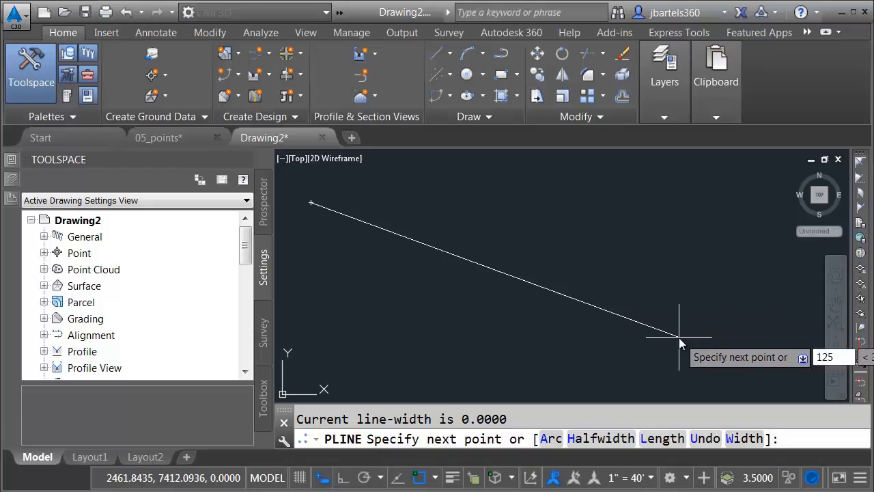
{"action": "key", "text": "Return"}
{"action": "key", "text": "Escape"}
Copy the line three times, spacing the copies evenly up and to the right
{"action": "scroll", "coordinate": [591, 280], "scroll_direction": "down", "scroll_amount": 2}
{"action": "mouse_move", "coordinate": [591, 280]}
{"action": "middle_mouse_down"}
{"action": "mouse_move", "coordinate": [572, 260]}
{"action": "mouse_move", "coordinate": [509, 314]}
{"action": "middle_mouse_up"}
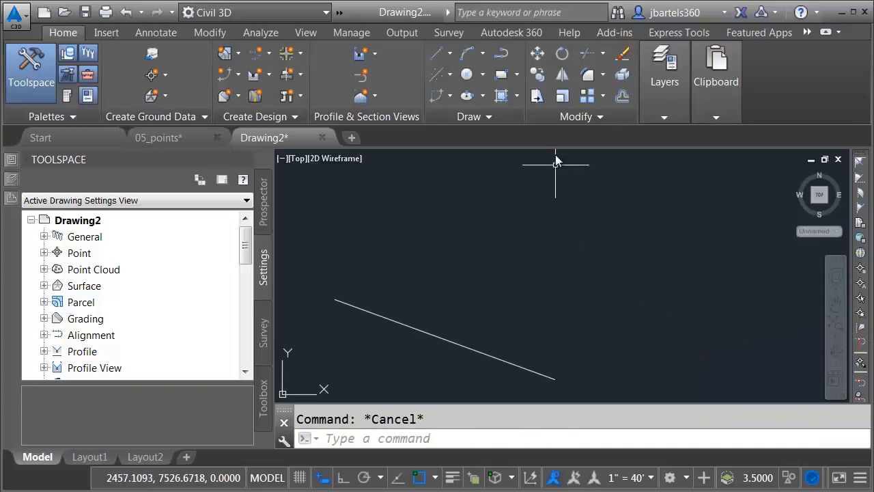
{"action": "left_click", "coordinate": [537, 73]}
{"action": "left_click", "coordinate": [411, 325]}
{"action": "key", "text": "Return"}
{"action": "left_click", "coordinate": [429, 306]}
{"action": "left_click", "coordinate": [494, 268]}
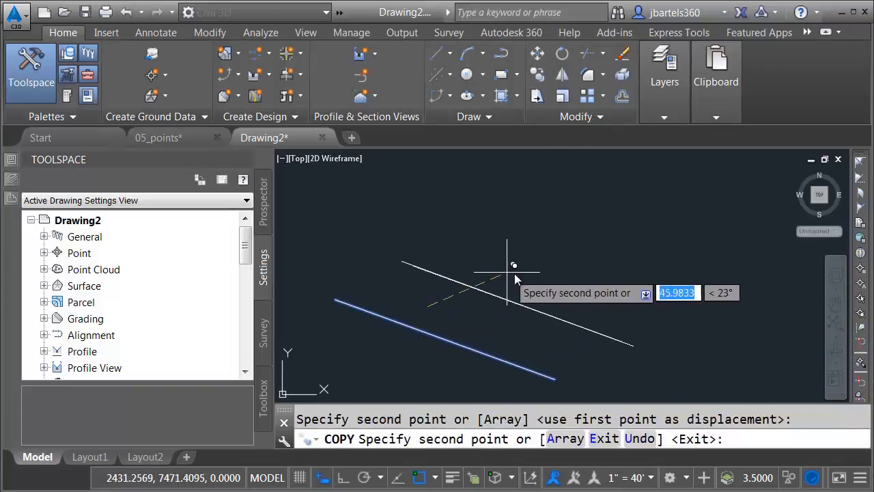
{"action": "left_click", "coordinate": [575, 233]}
{"action": "left_click", "coordinate": [661, 194]}
{"action": "key", "text": "Escape"}
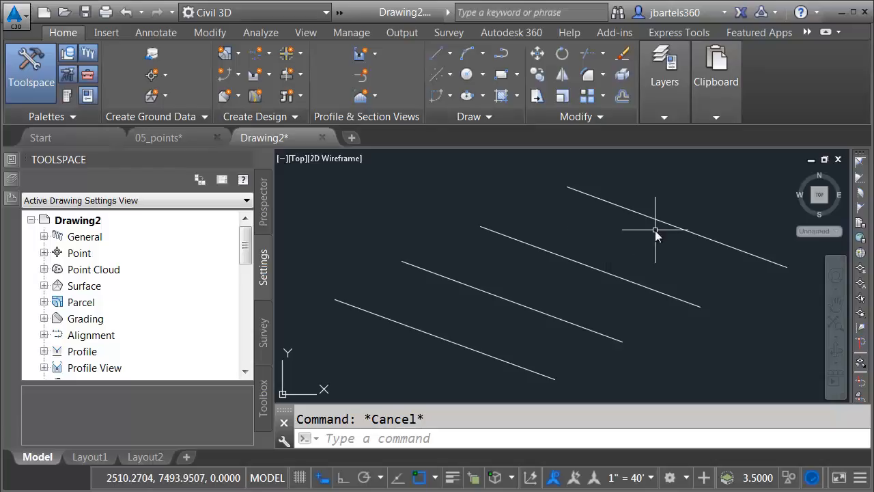
Label the top line with the Line and Curve Bearing over Distance style: S69° 57' 03.44"E over 125.000'
{"action": "left_click", "coordinate": [156, 32]}
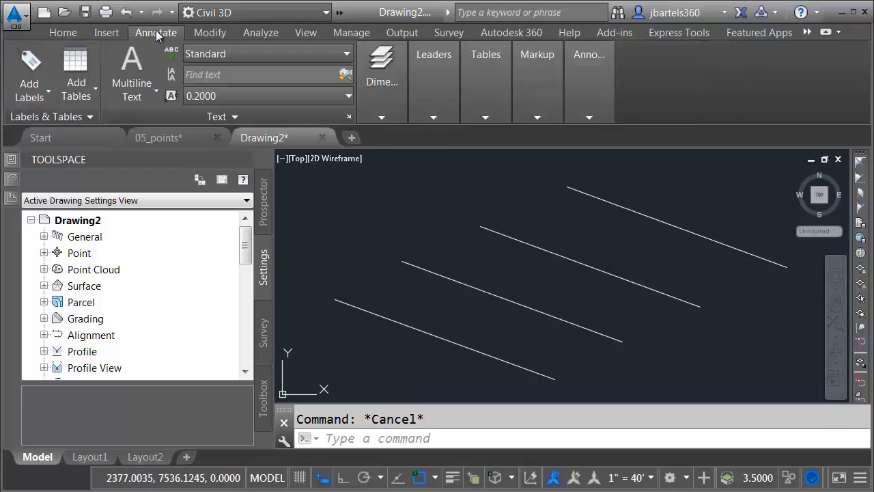
{"action": "left_click", "coordinate": [27, 60]}
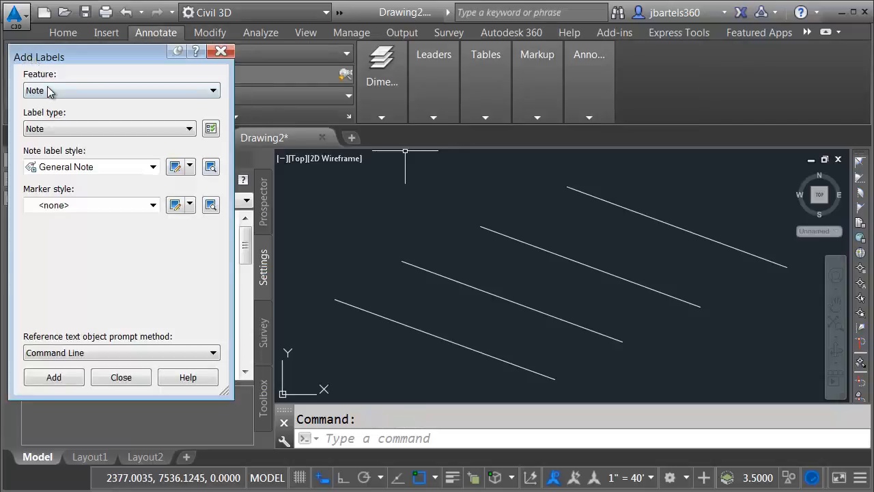
{"action": "left_click", "coordinate": [49, 92]}
{"action": "left_click", "coordinate": [50, 116]}
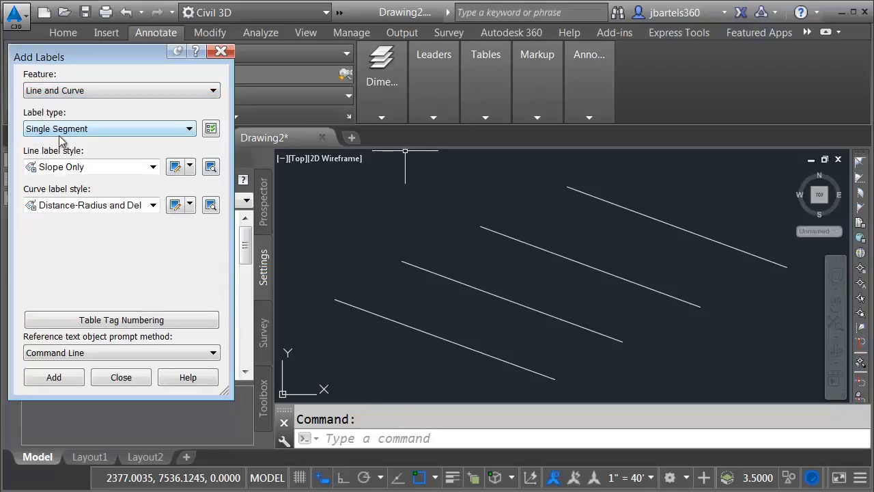
{"action": "left_click", "coordinate": [77, 168]}
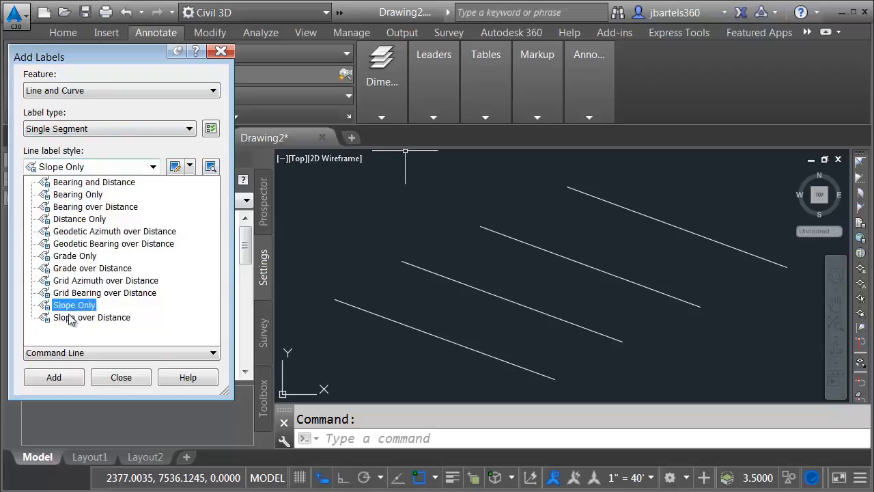
{"action": "left_click", "coordinate": [77, 207]}
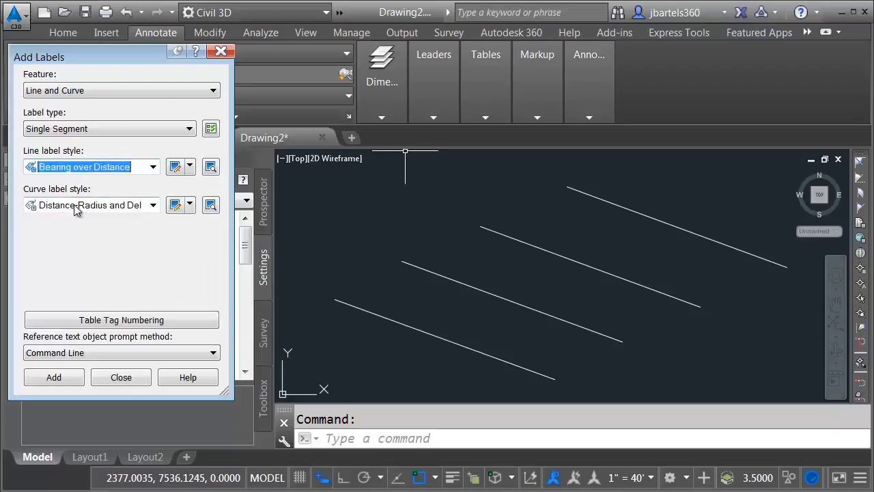
{"action": "left_click", "coordinate": [66, 378]}
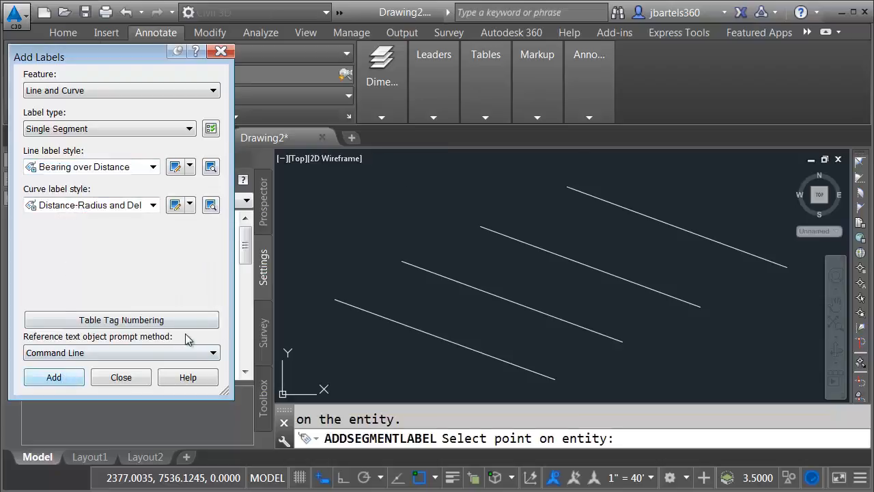
{"action": "left_click", "coordinate": [665, 223]}
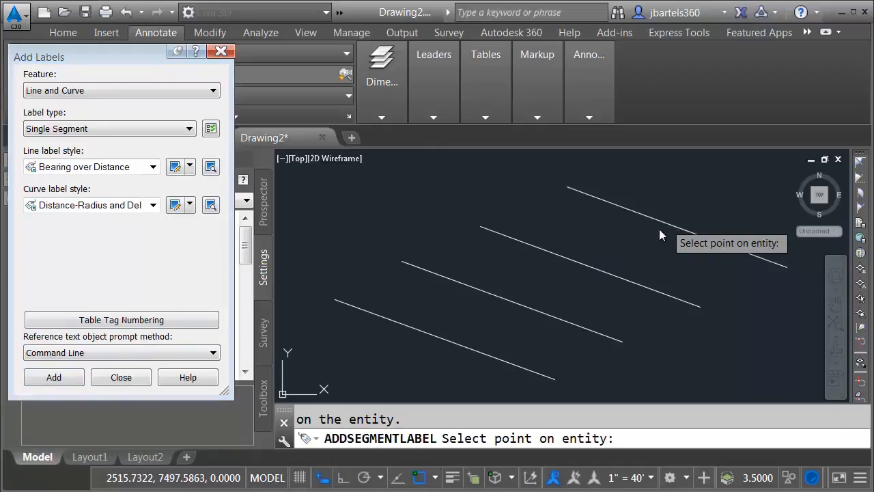
{"action": "key", "text": "Escape"}
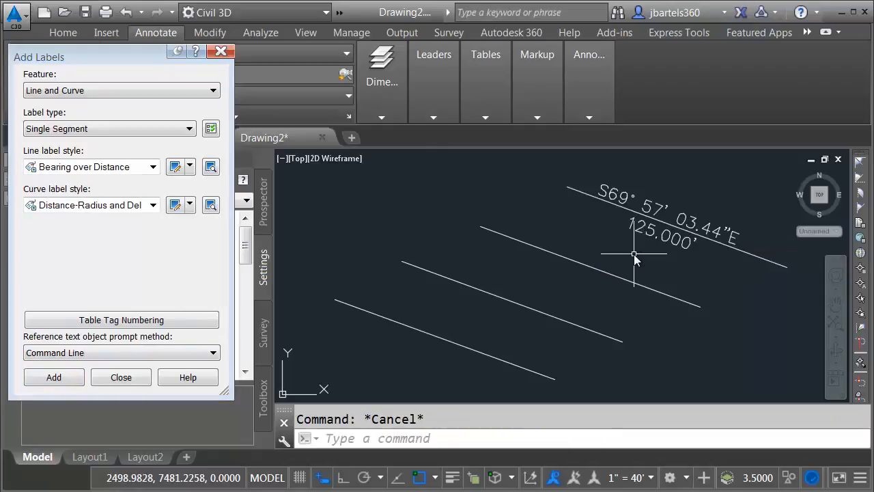
{"action": "scroll", "coordinate": [704, 195], "scroll_direction": "up", "scroll_amount": 3}
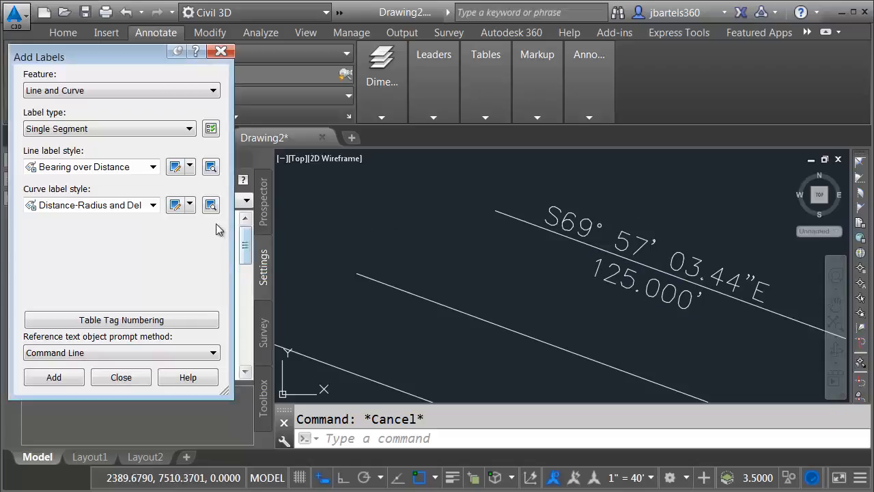
Open the Bearing component's text contents in the Bearing over Distance style's layout
{"action": "left_click", "coordinate": [175, 168]}
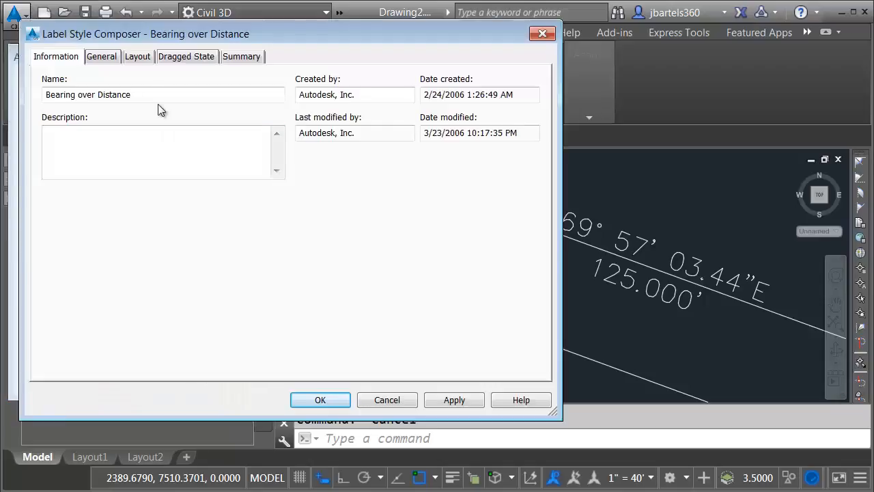
{"action": "left_click", "coordinate": [138, 57]}
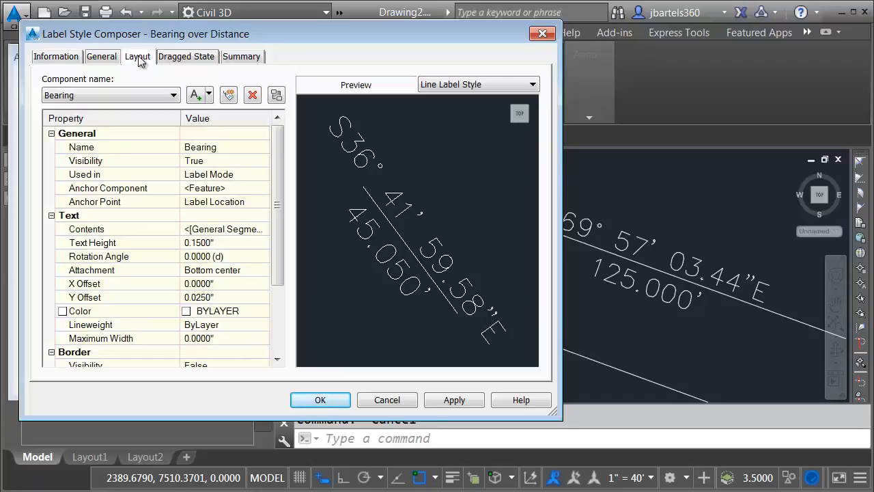
{"action": "left_click", "coordinate": [135, 95]}
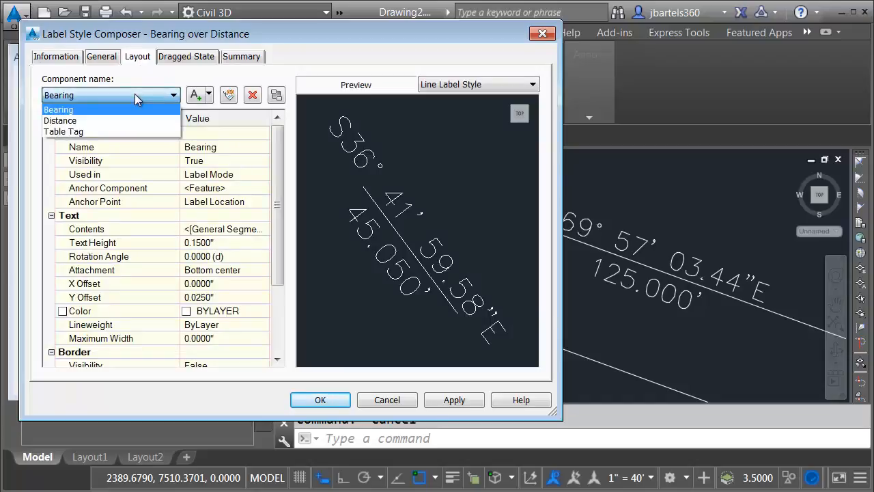
{"action": "left_click", "coordinate": [76, 111]}
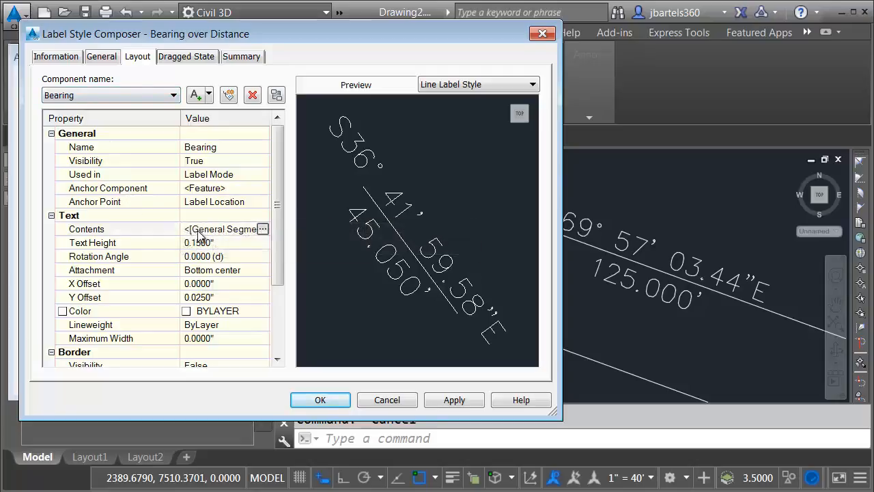
{"action": "left_click", "coordinate": [263, 231]}
{"action": "left_click", "coordinate": [611, 137]}
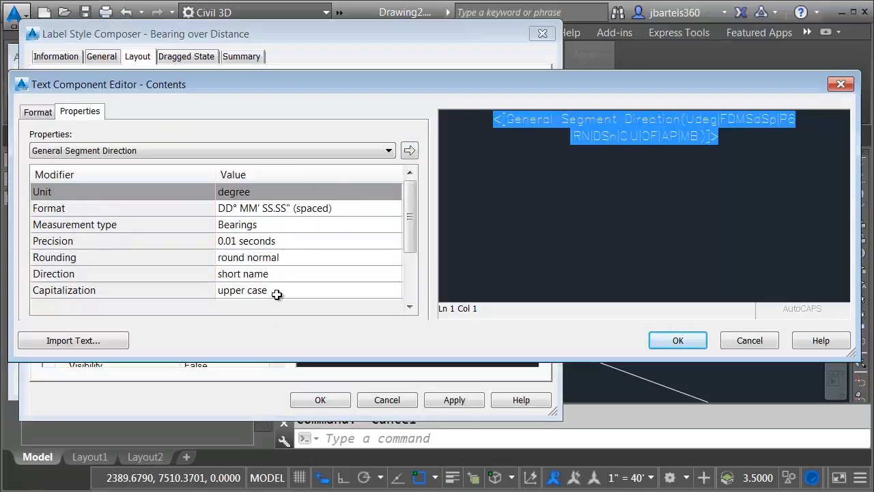
Set the bearing field to DD°MM'SS.SS" format, 1-second precision and short spaced direction names
{"action": "left_click", "coordinate": [340, 208]}
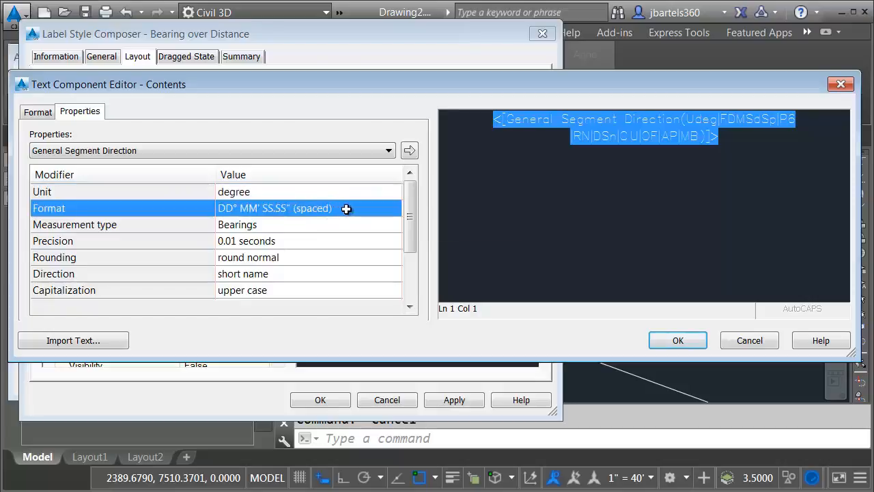
{"action": "left_click", "coordinate": [348, 207]}
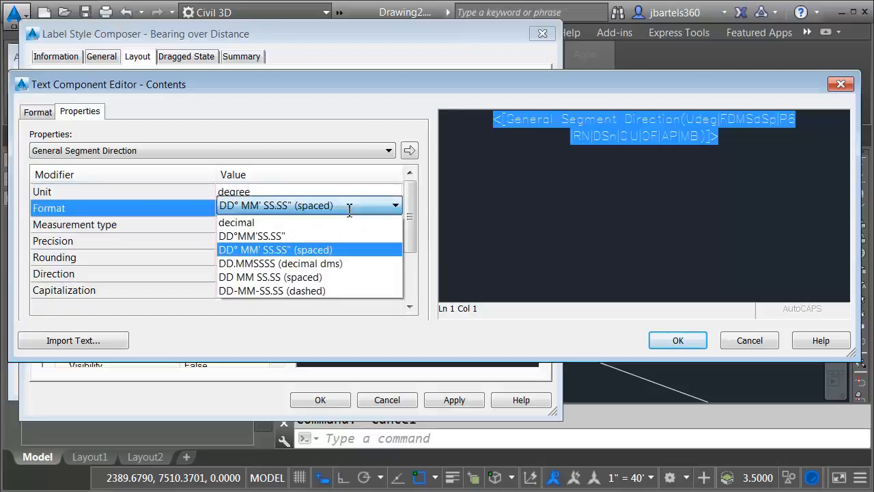
{"action": "left_click", "coordinate": [277, 236]}
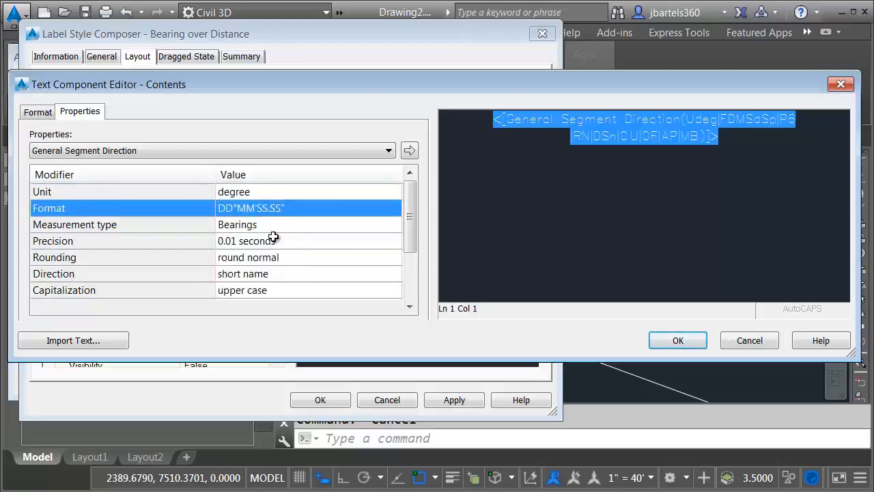
{"action": "left_click", "coordinate": [285, 240]}
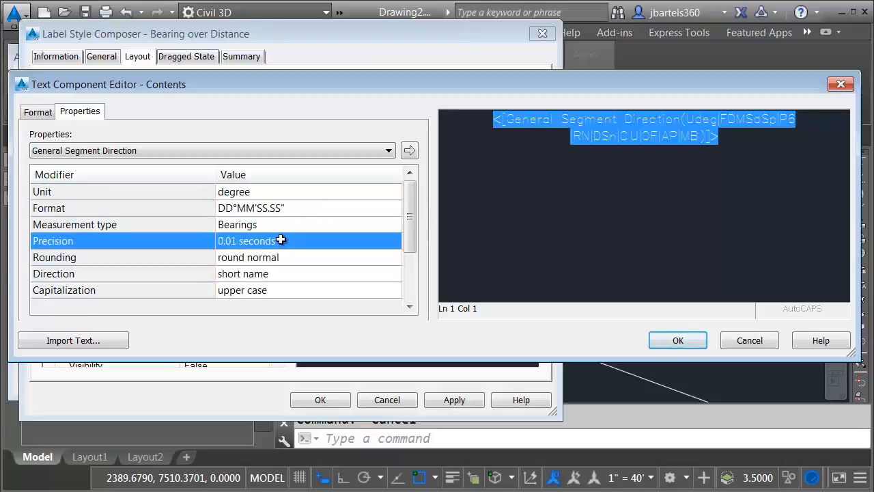
{"action": "left_click", "coordinate": [283, 238]}
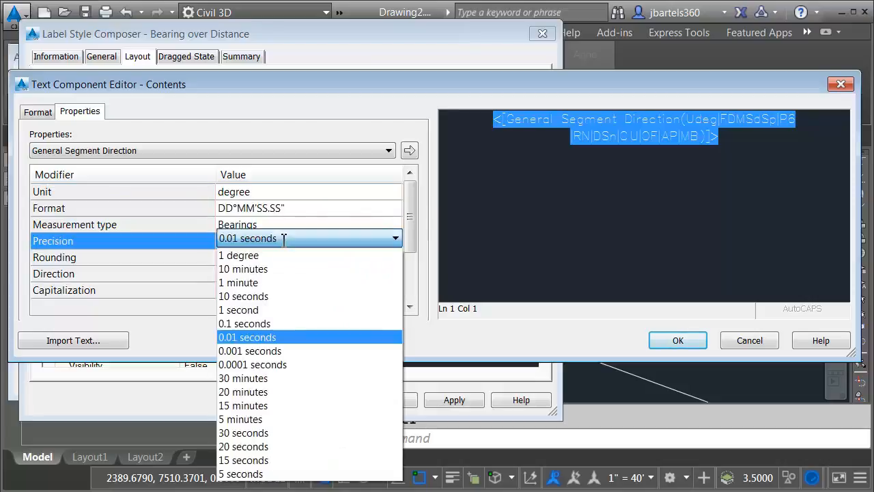
{"action": "left_click", "coordinate": [261, 310]}
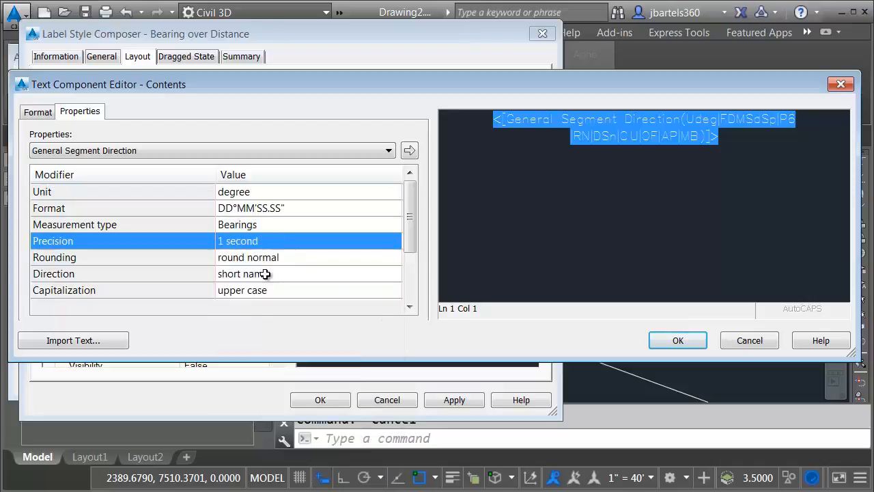
{"action": "left_click", "coordinate": [264, 274]}
{"action": "left_click", "coordinate": [272, 272]}
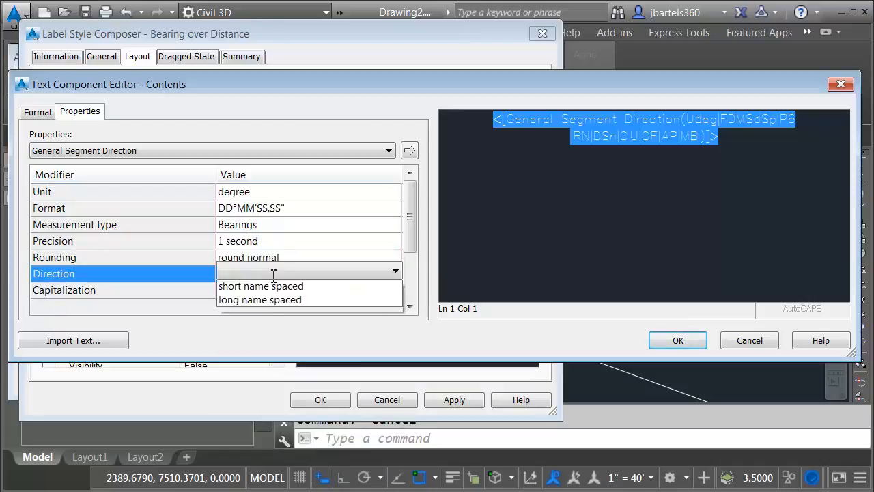
{"action": "left_click", "coordinate": [269, 315]}
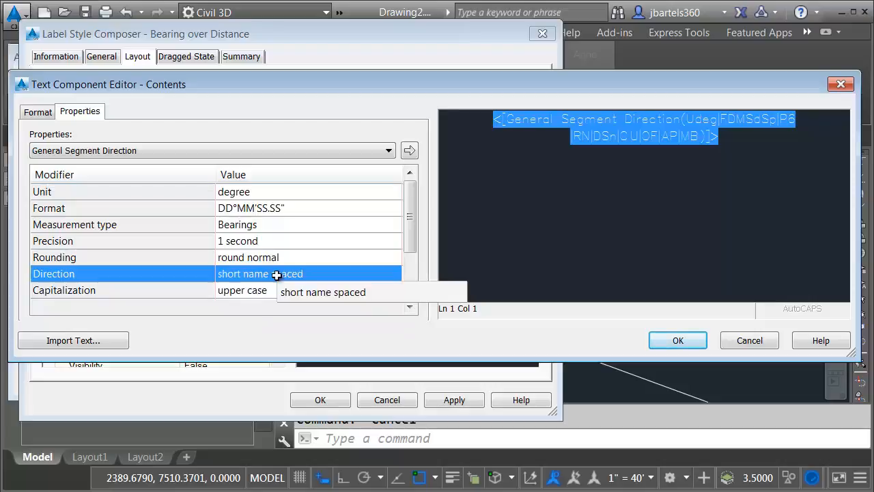
{"action": "left_click", "coordinate": [409, 150]}
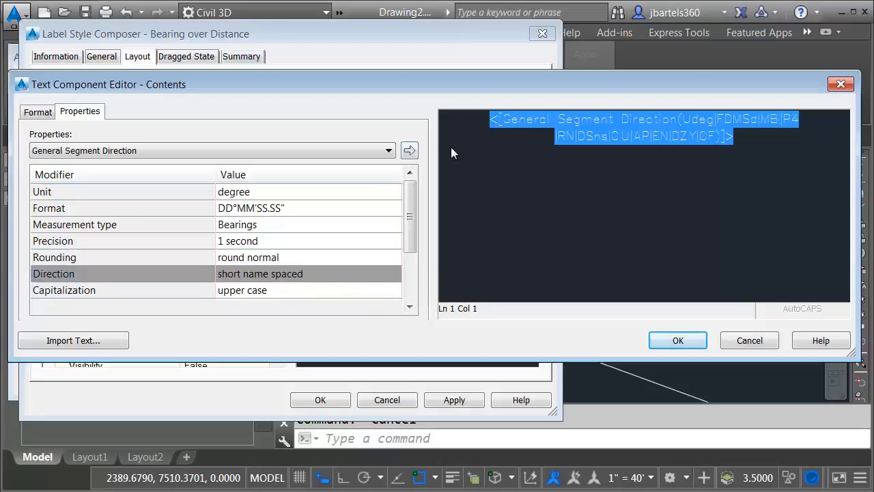
{"action": "left_click", "coordinate": [676, 340]}
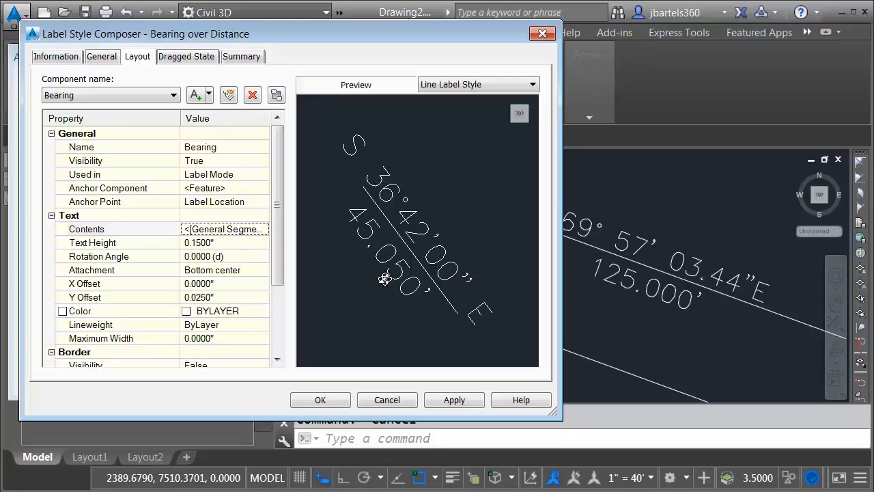
Set the Bearing over Distance style's Distance precision to 0.01 so the line reads 125.00'
{"action": "left_click", "coordinate": [169, 96]}
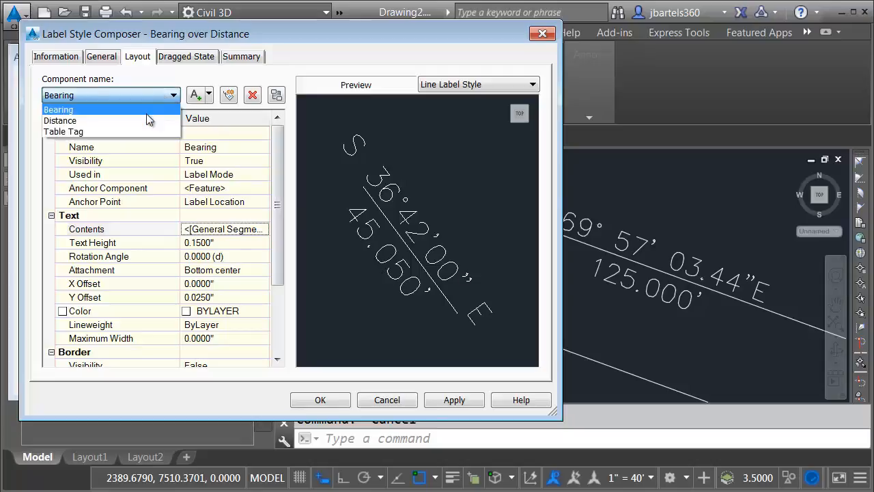
{"action": "left_click", "coordinate": [146, 120]}
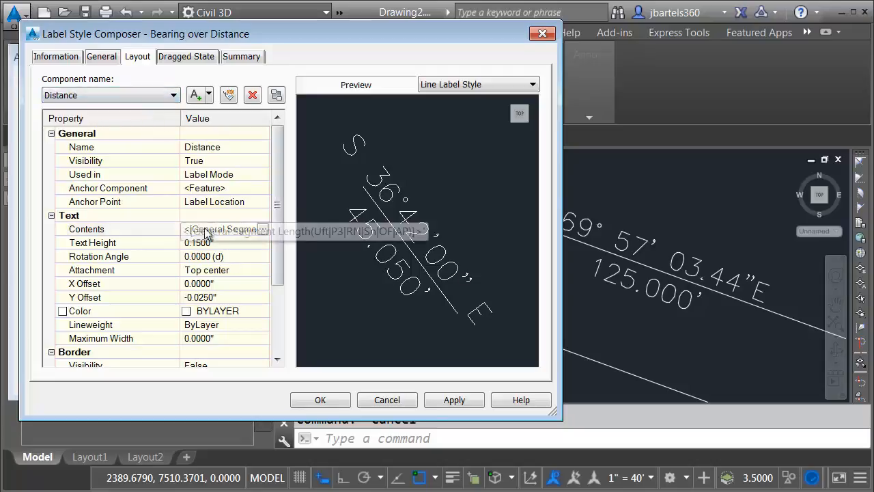
{"action": "left_click", "coordinate": [262, 230]}
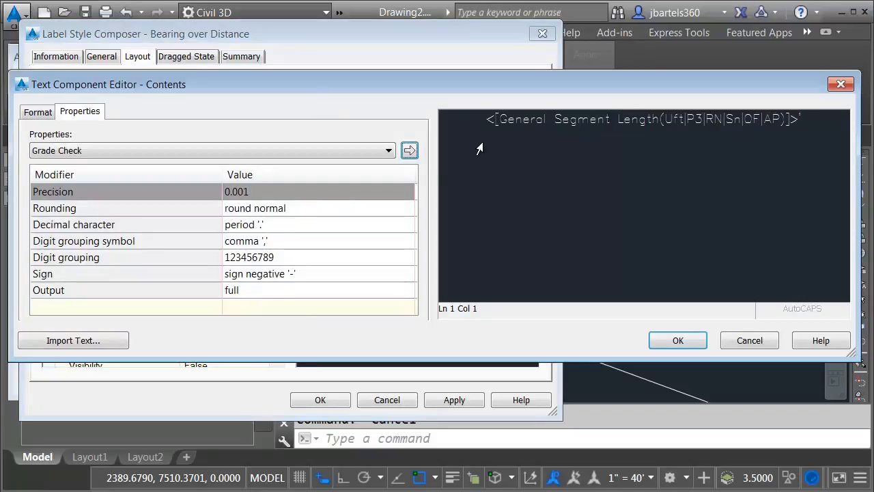
{"action": "left_click", "coordinate": [551, 124]}
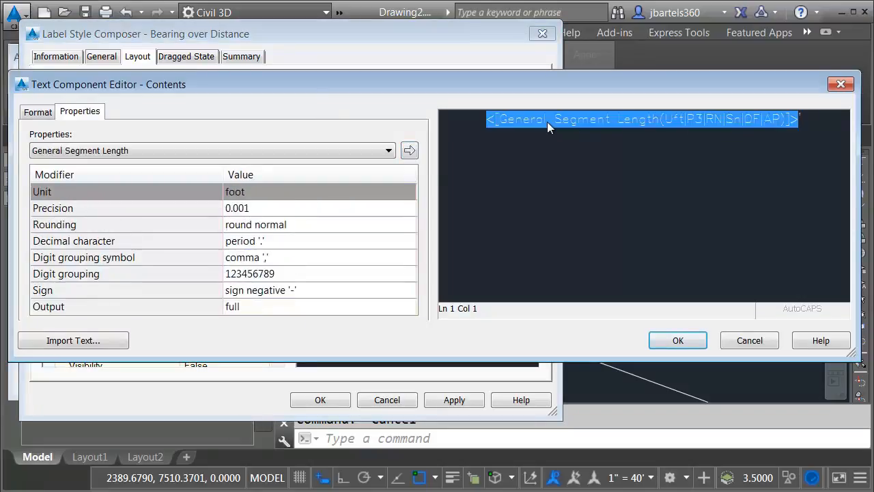
{"action": "left_click", "coordinate": [250, 207]}
{"action": "left_click", "coordinate": [252, 207]}
{"action": "left_click", "coordinate": [235, 250]}
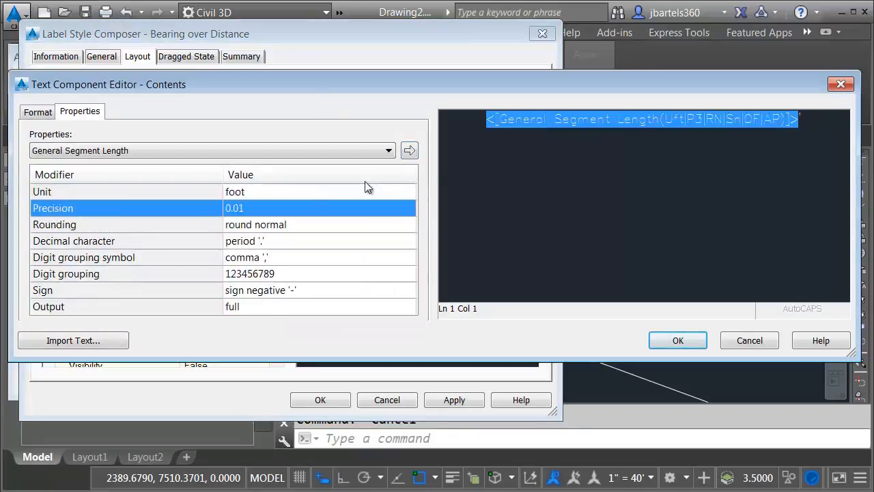
{"action": "left_click", "coordinate": [409, 150]}
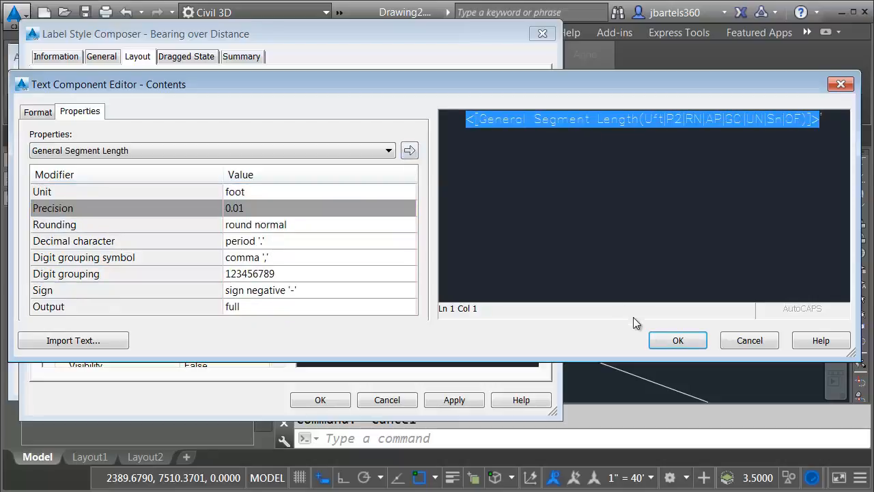
{"action": "left_click", "coordinate": [675, 341]}
{"action": "left_click", "coordinate": [327, 400]}
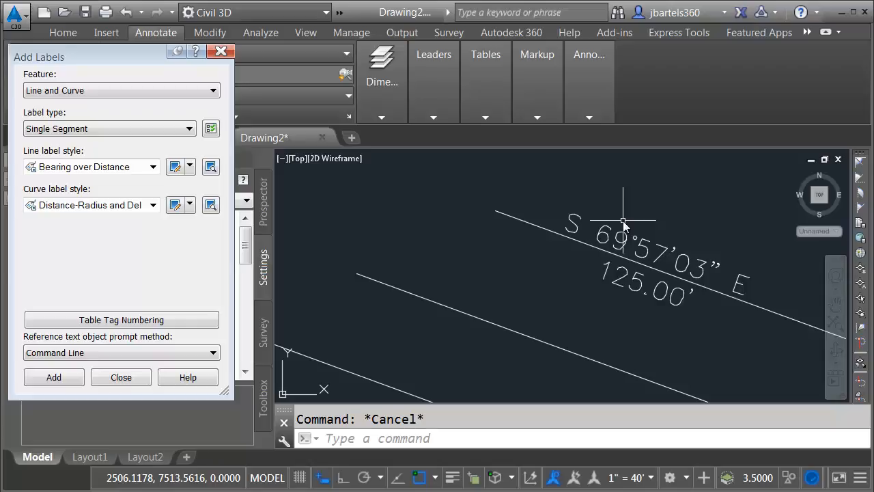
Close Add Labels and create a child line label style 'Bearing Only' under Bearing over Distance
{"action": "left_click", "coordinate": [220, 52]}
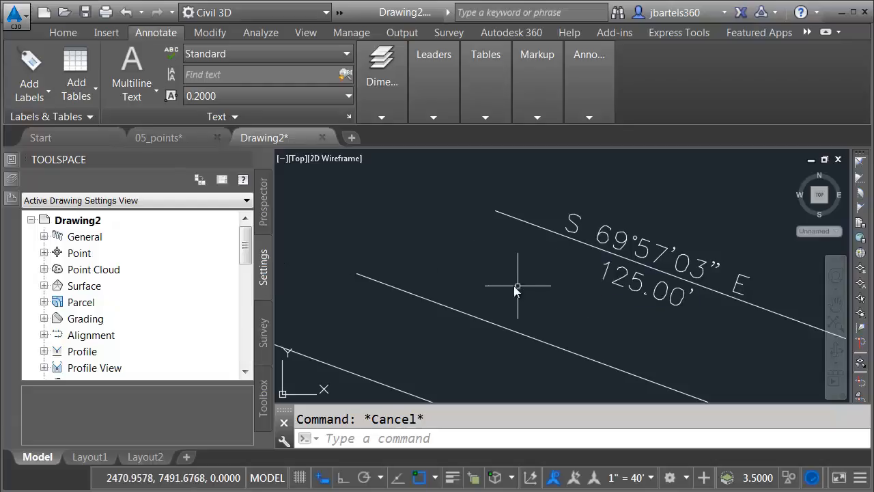
{"action": "left_click", "coordinate": [44, 236]}
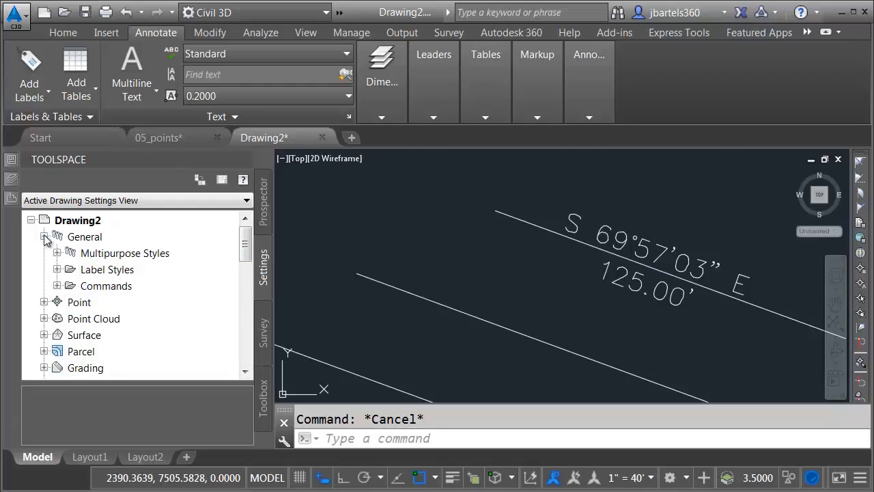
{"action": "left_click", "coordinate": [58, 269]}
{"action": "left_click", "coordinate": [69, 302]}
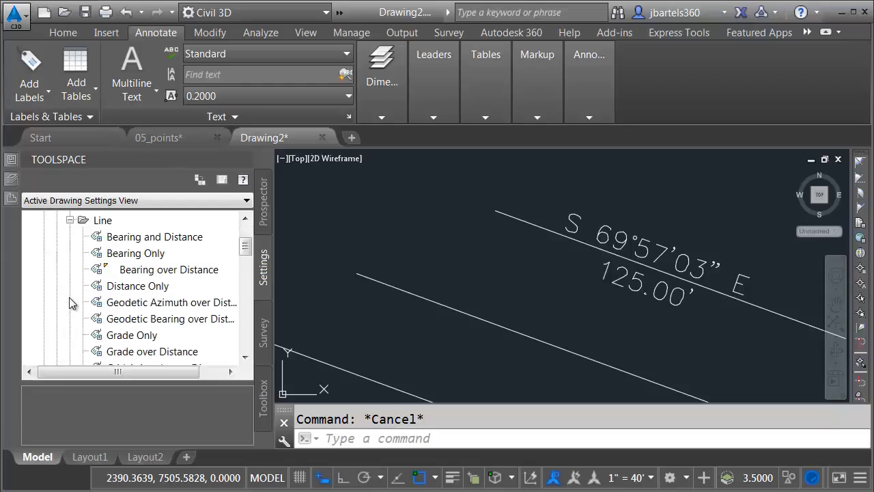
{"action": "right_click", "coordinate": [137, 273]}
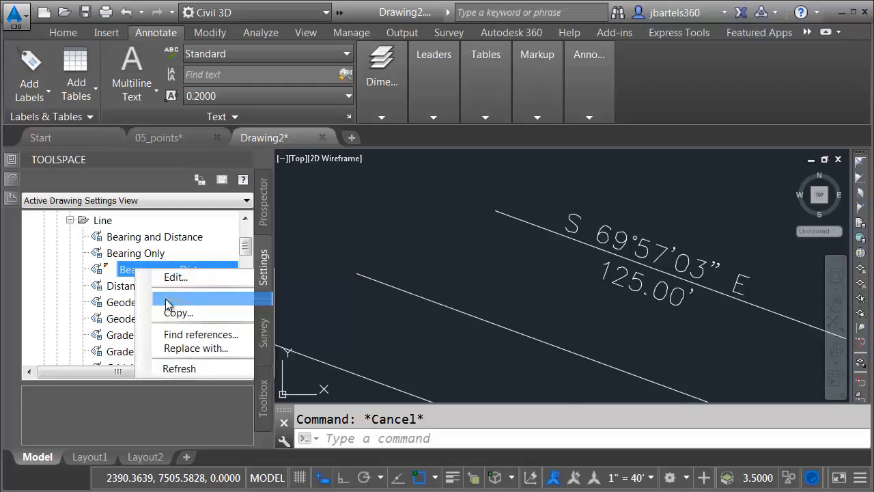
{"action": "left_click", "coordinate": [186, 298]}
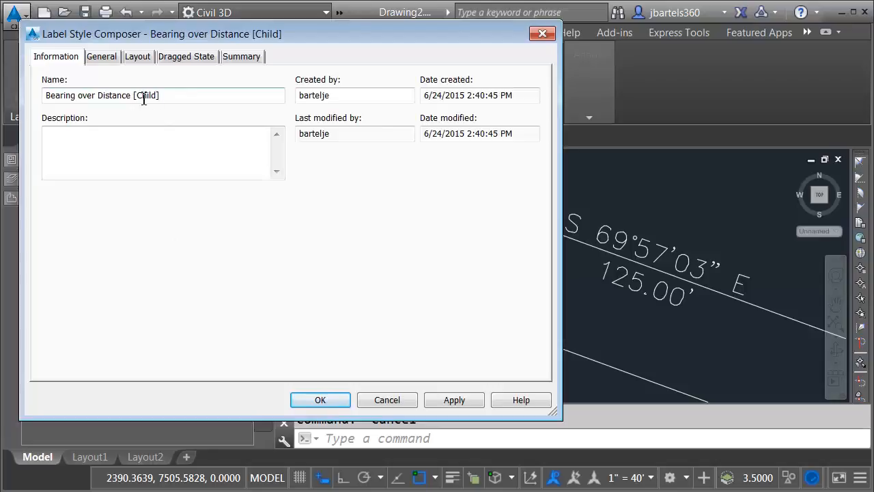
{"action": "left_click_drag", "start_coordinate": [169, 97], "coordinate": [39, 100]}
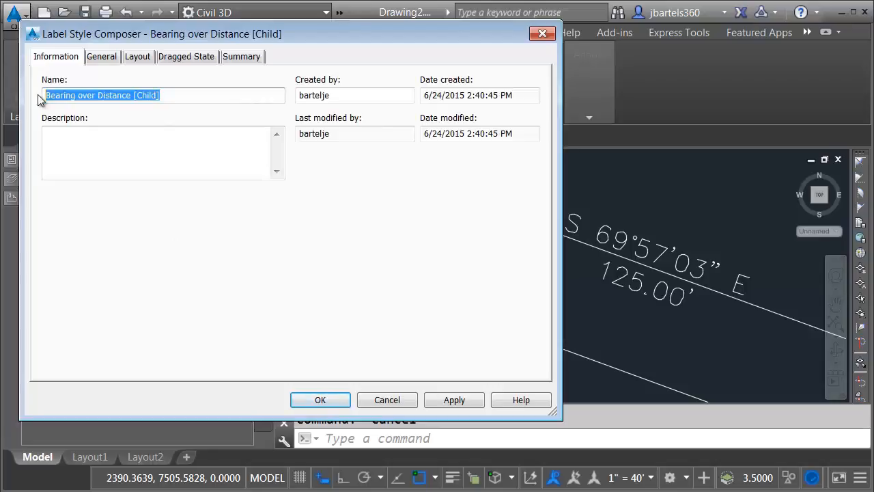
{"action": "type", "text": "Bearing Only"}
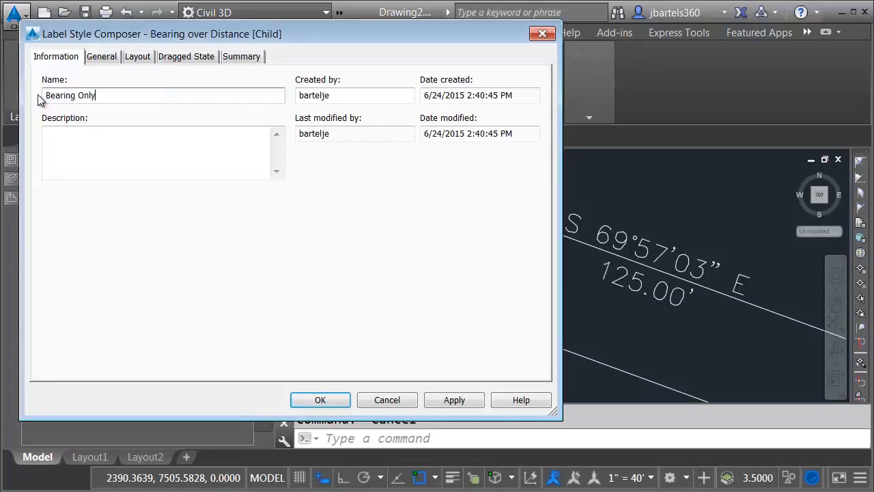
{"action": "left_click", "coordinate": [301, 399]}
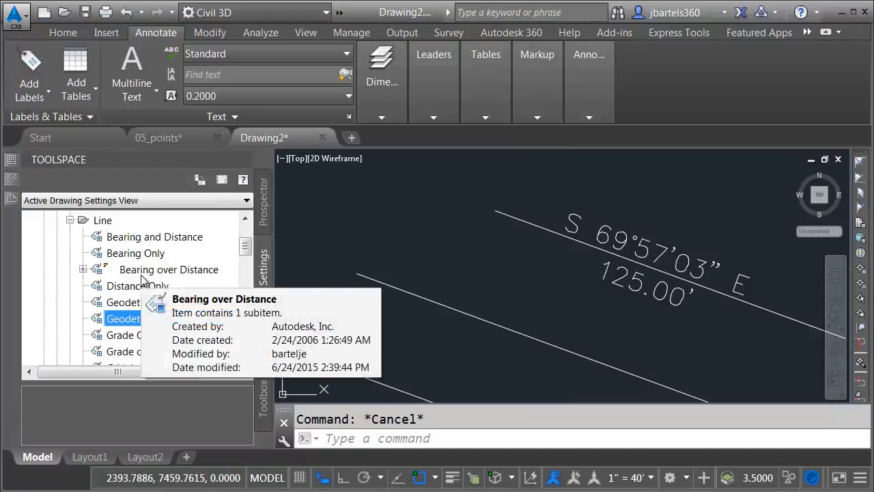
Set the Distance component's visibility to False in the Bearing Only style
{"action": "left_click", "coordinate": [82, 270]}
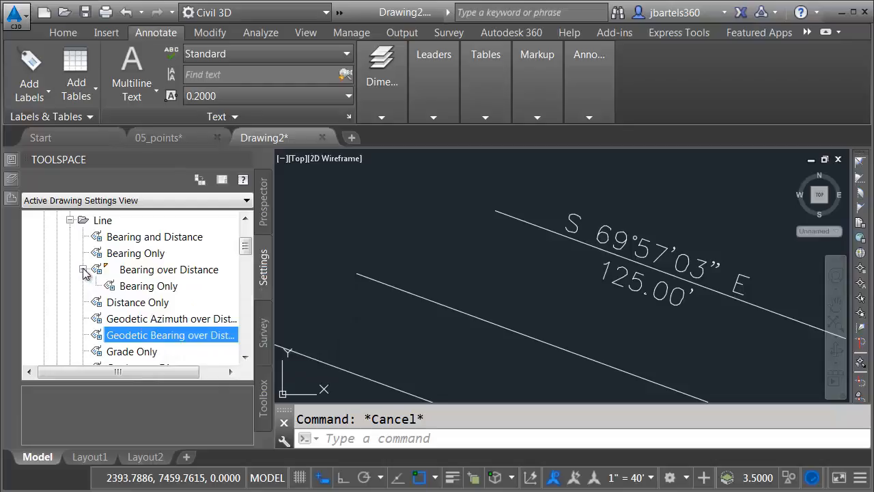
{"action": "right_click", "coordinate": [135, 291]}
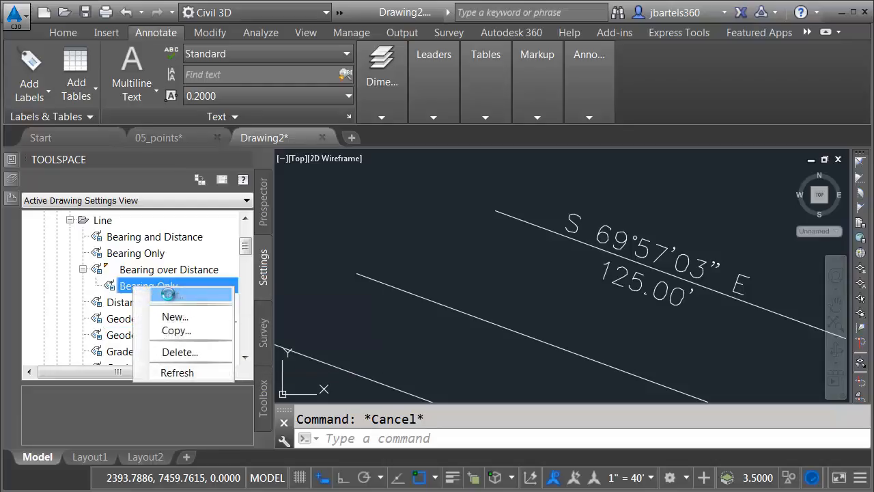
{"action": "left_click", "coordinate": [163, 295]}
{"action": "left_click", "coordinate": [139, 58]}
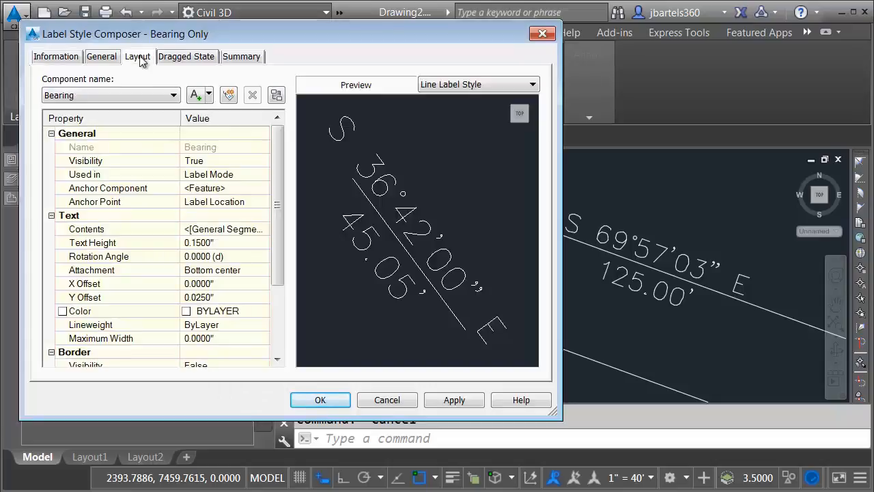
{"action": "left_click", "coordinate": [146, 96]}
{"action": "left_click", "coordinate": [122, 120]}
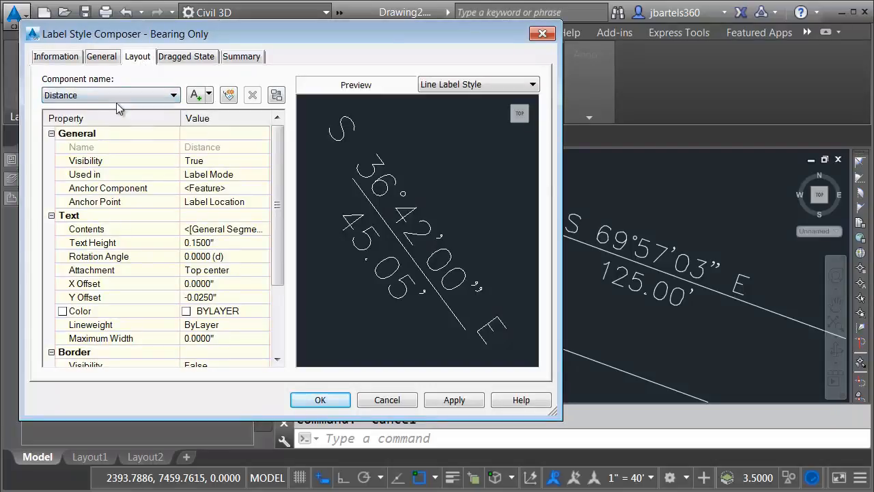
{"action": "left_click", "coordinate": [195, 161]}
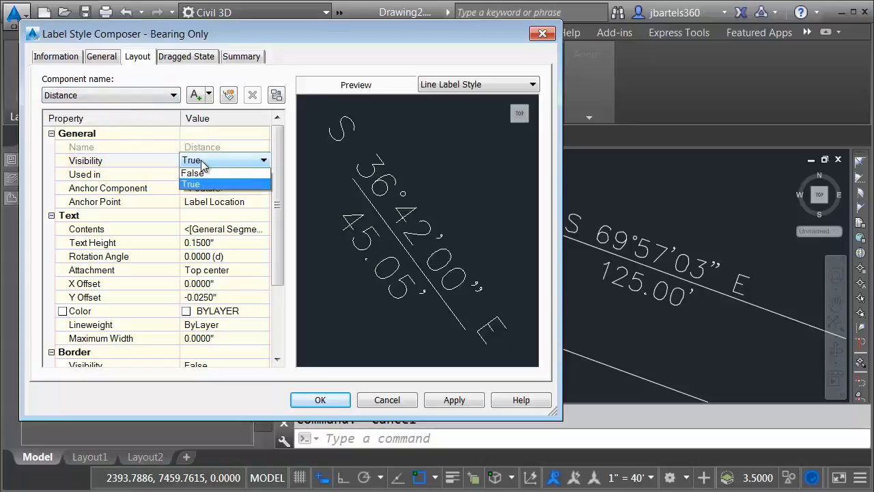
{"action": "left_click", "coordinate": [198, 175]}
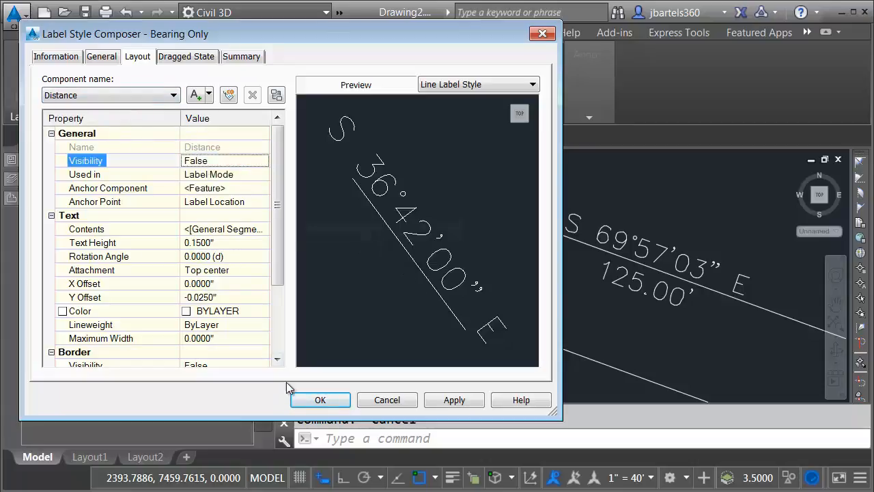
{"action": "left_click", "coordinate": [302, 401]}
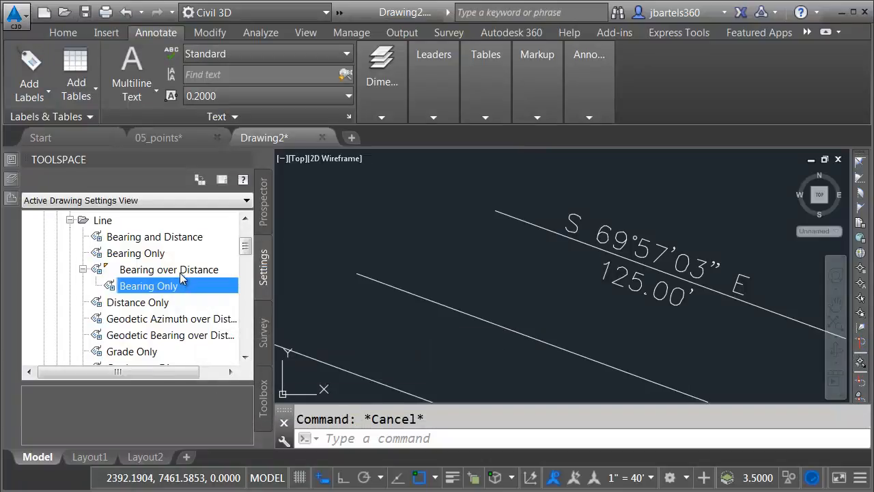
{"action": "left_click", "coordinate": [161, 271]}
Create a 'Distance Only' child of Bearing over Distance with its Bearing component hidden
{"action": "right_click", "coordinate": [156, 272]}
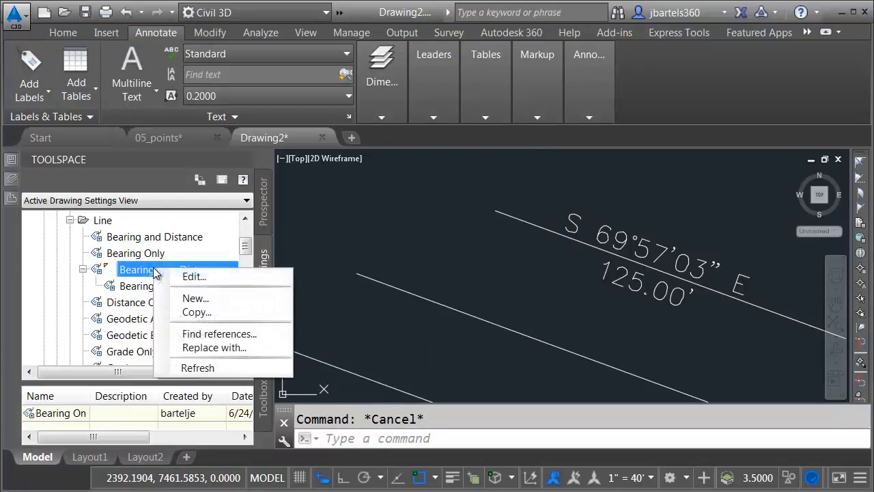
{"action": "left_click", "coordinate": [201, 298]}
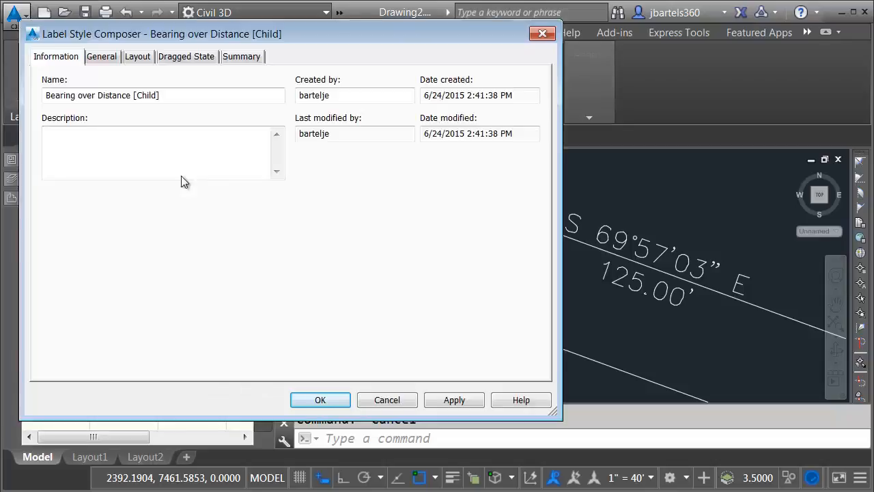
{"action": "left_click_drag", "start_coordinate": [175, 96], "coordinate": [46, 97]}
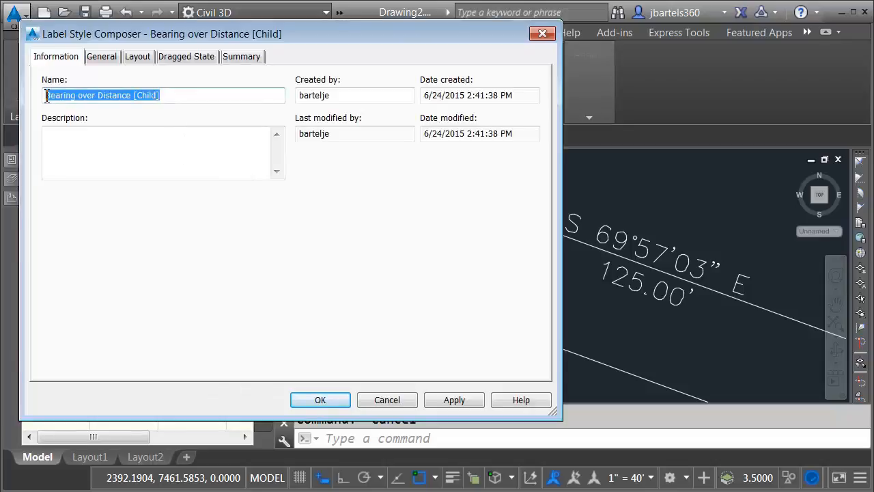
{"action": "type", "text": "Distance Only"}
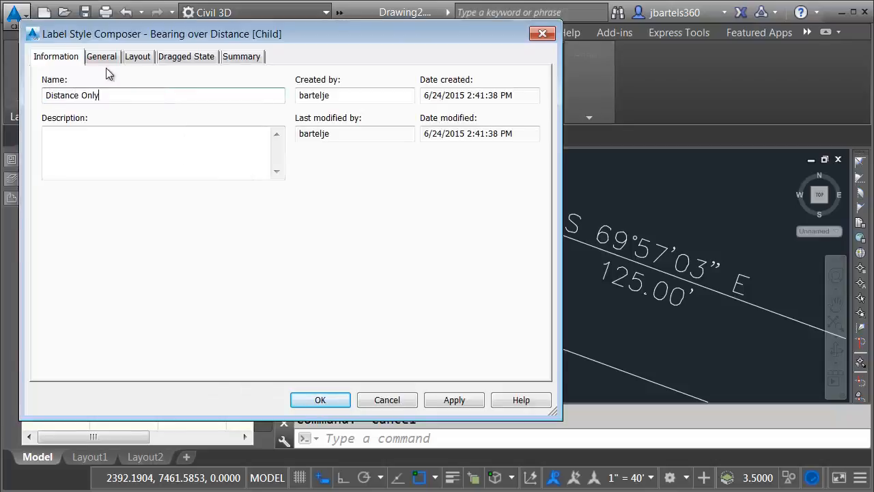
{"action": "left_click", "coordinate": [137, 58]}
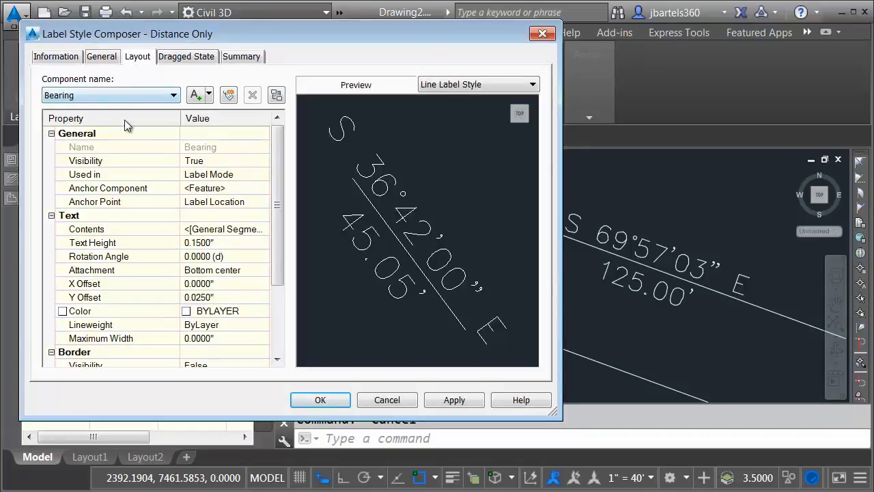
{"action": "left_click", "coordinate": [188, 163]}
{"action": "left_click", "coordinate": [189, 162]}
{"action": "left_click", "coordinate": [193, 174]}
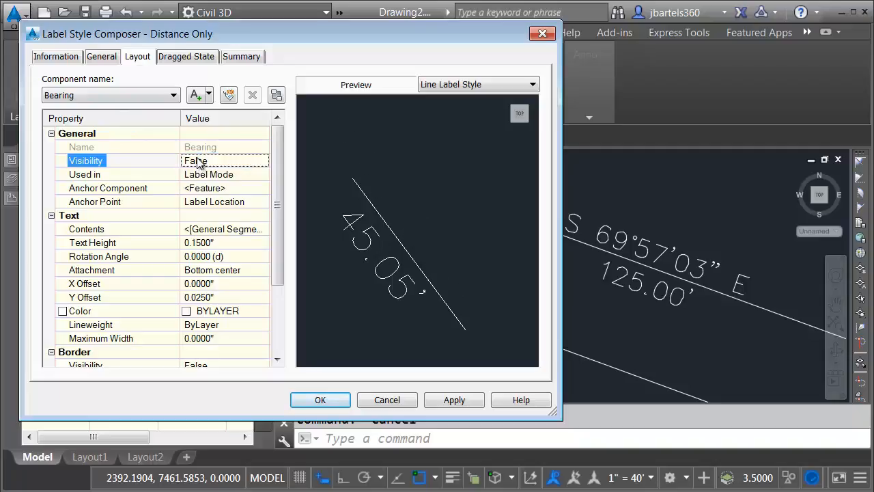
{"action": "left_click", "coordinate": [316, 399]}
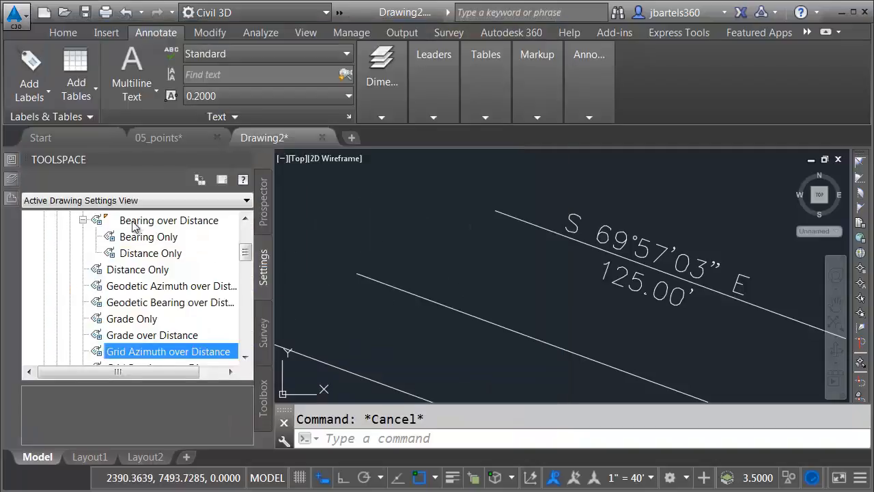
Label the middle line with the Bearing Only line style, showing S 69°57'03" E
{"action": "middle_click_drag", "start_coordinate": [444, 268], "coordinate": [475, 229]}
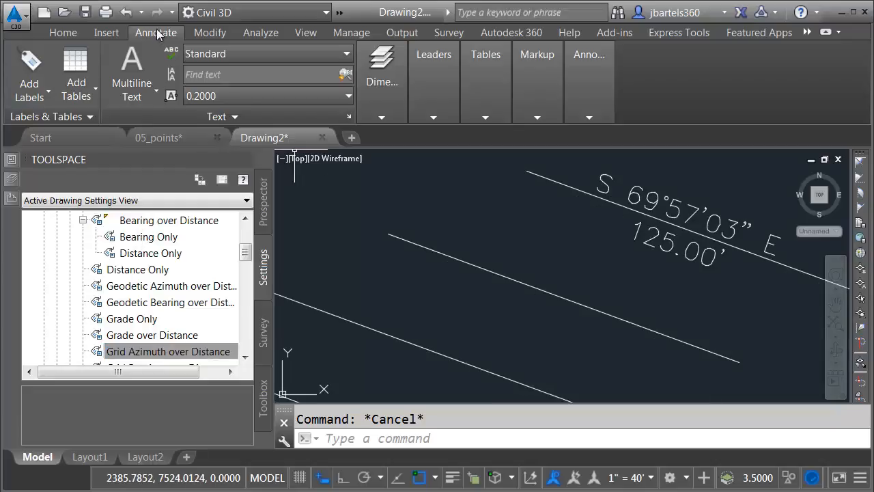
{"action": "left_click", "coordinate": [32, 60]}
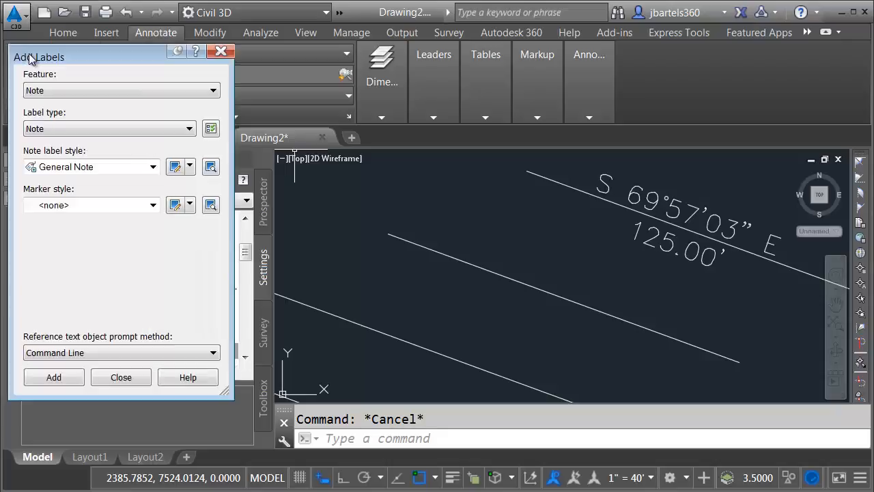
{"action": "left_click", "coordinate": [42, 91]}
{"action": "left_click", "coordinate": [44, 116]}
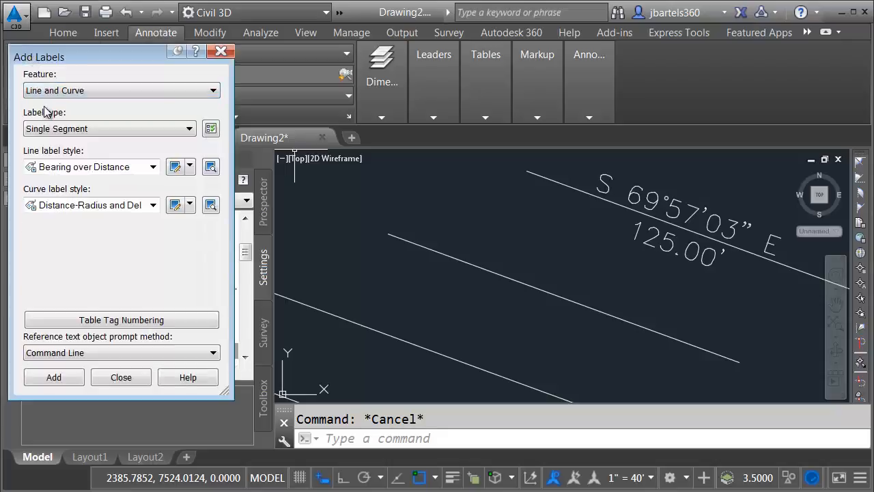
{"action": "left_click", "coordinate": [60, 169]}
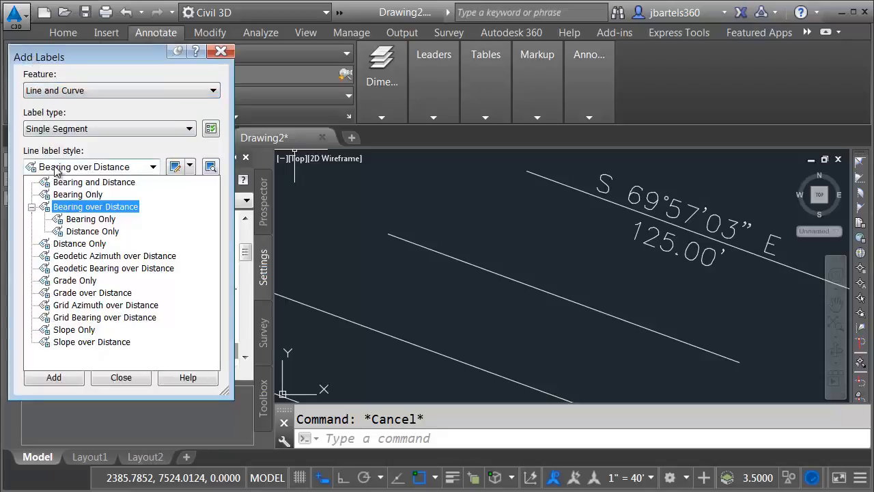
{"action": "left_click", "coordinate": [75, 220]}
{"action": "left_click", "coordinate": [64, 377]}
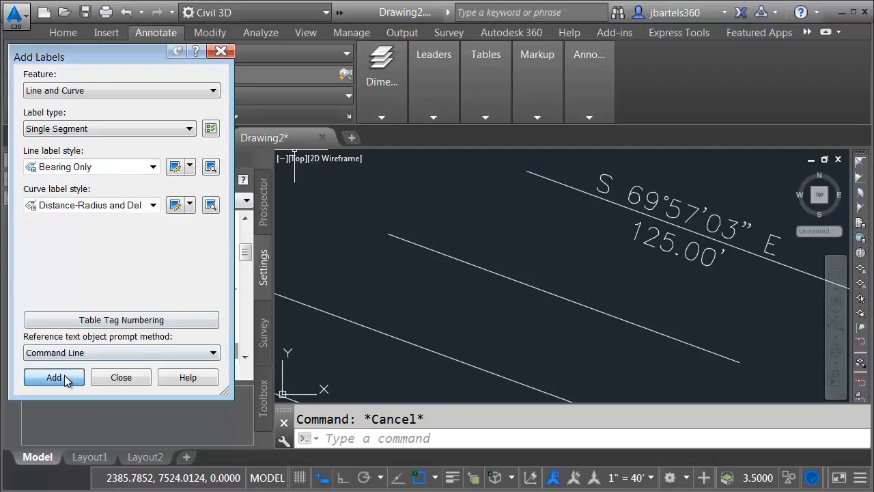
{"action": "left_click", "coordinate": [536, 288]}
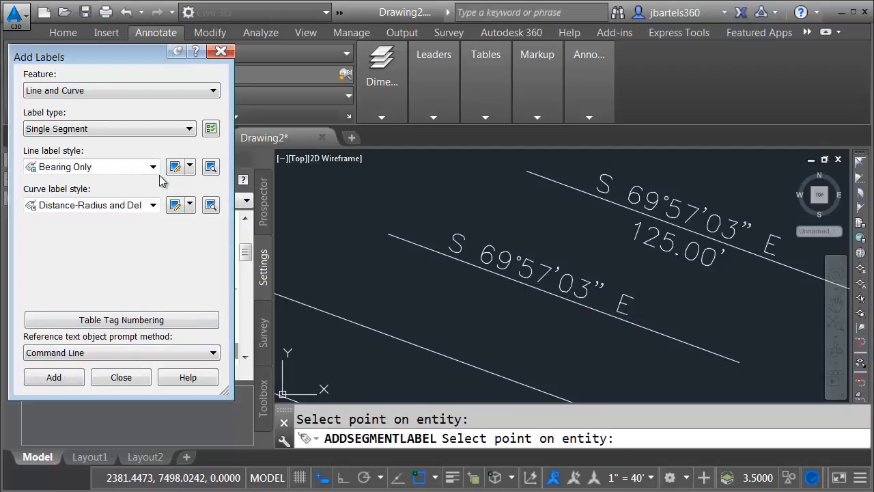
Label the lower line with the Distance Only style showing 125.00', then close Add Labels
{"action": "left_click", "coordinate": [89, 167]}
{"action": "left_click", "coordinate": [101, 231]}
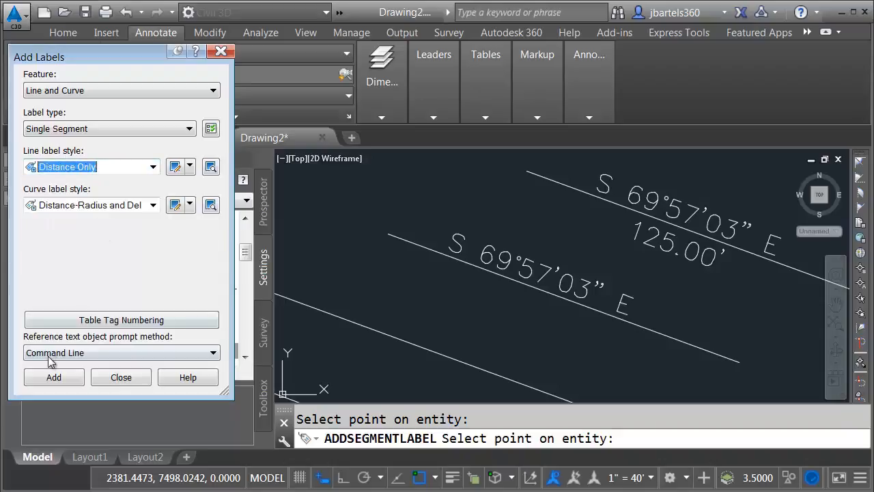
{"action": "left_click", "coordinate": [54, 377]}
{"action": "left_click", "coordinate": [394, 339]}
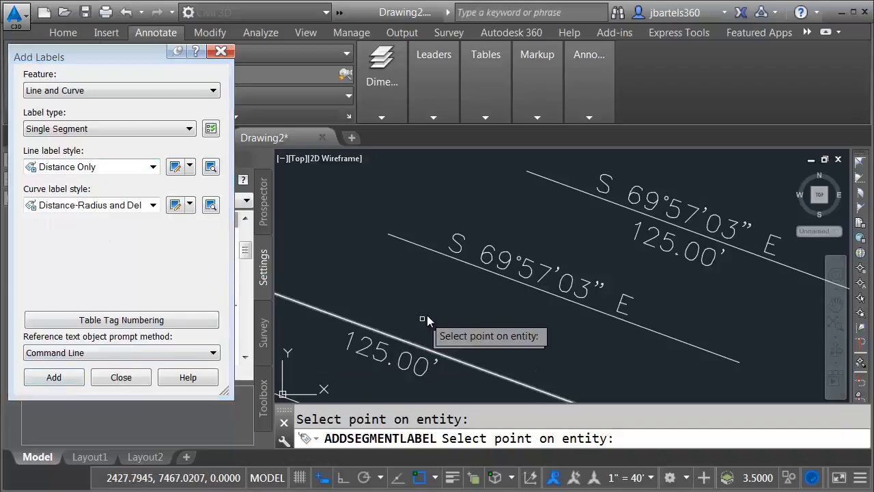
{"action": "key", "text": "Escape"}
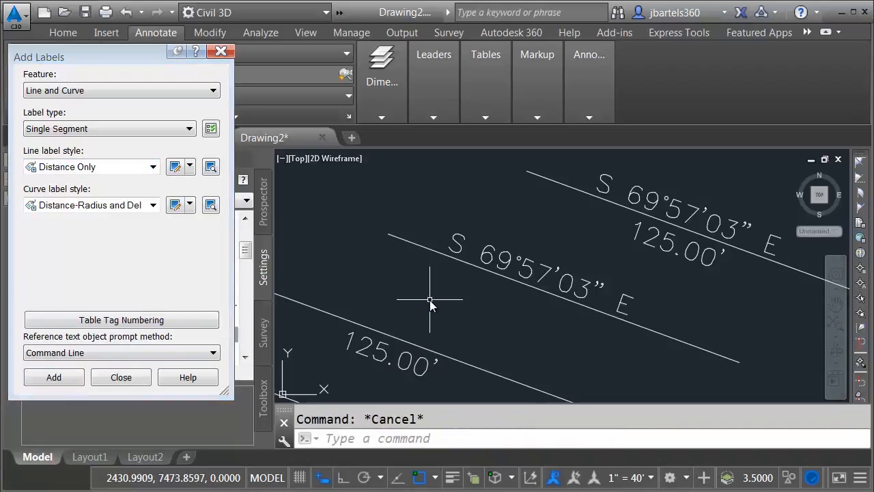
{"action": "scroll", "coordinate": [430, 304], "scroll_direction": "down", "scroll_amount": 4}
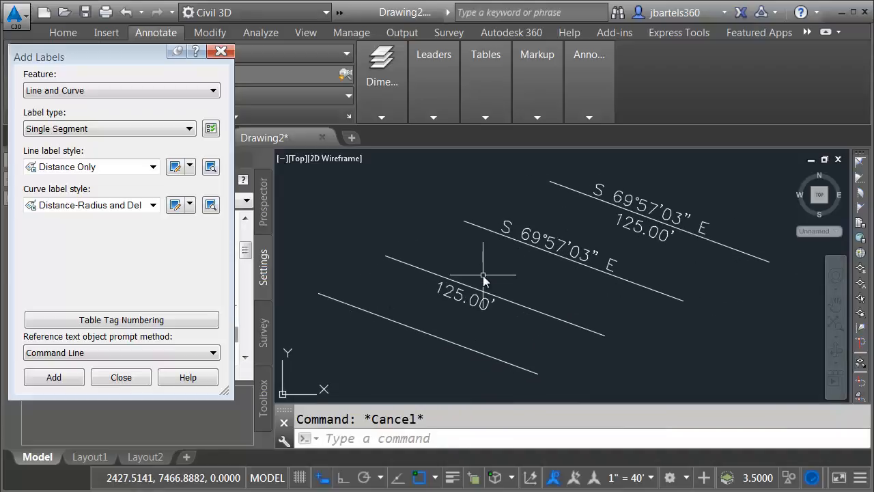
{"action": "left_click", "coordinate": [221, 51]}
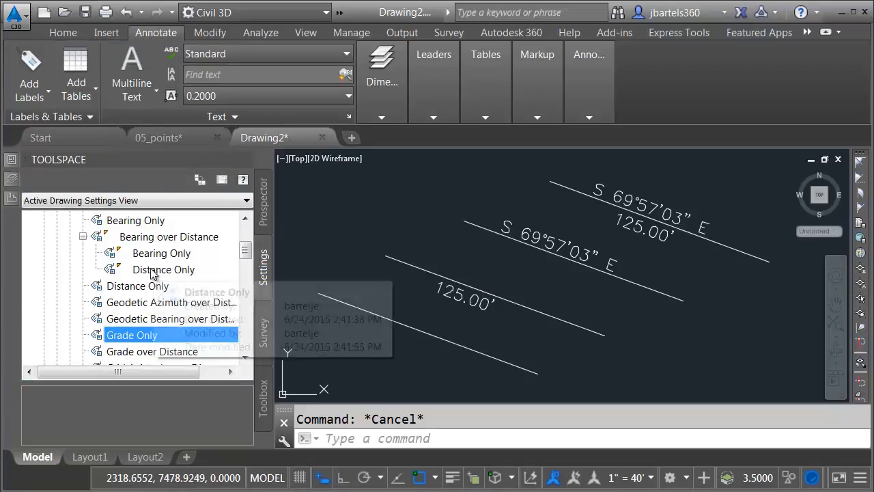
Create a child style 'Recorded vs. Measured' under Distance Only
{"action": "right_click", "coordinate": [151, 274]}
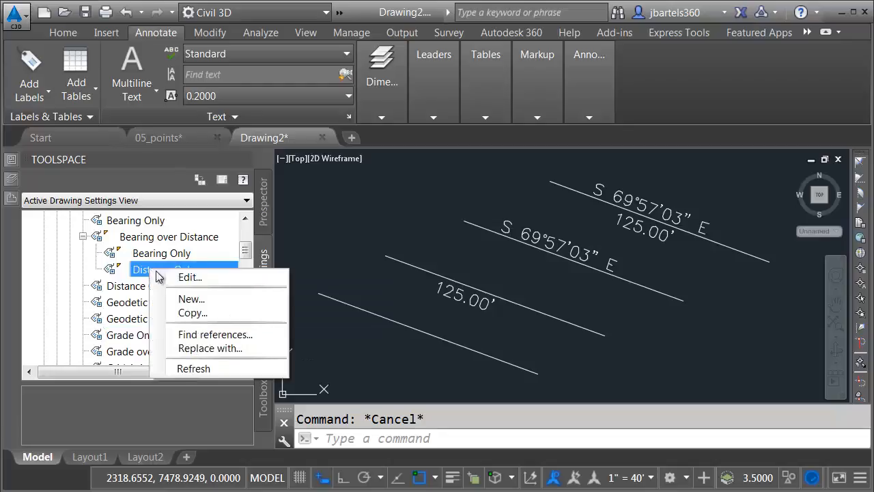
{"action": "left_click", "coordinate": [190, 299]}
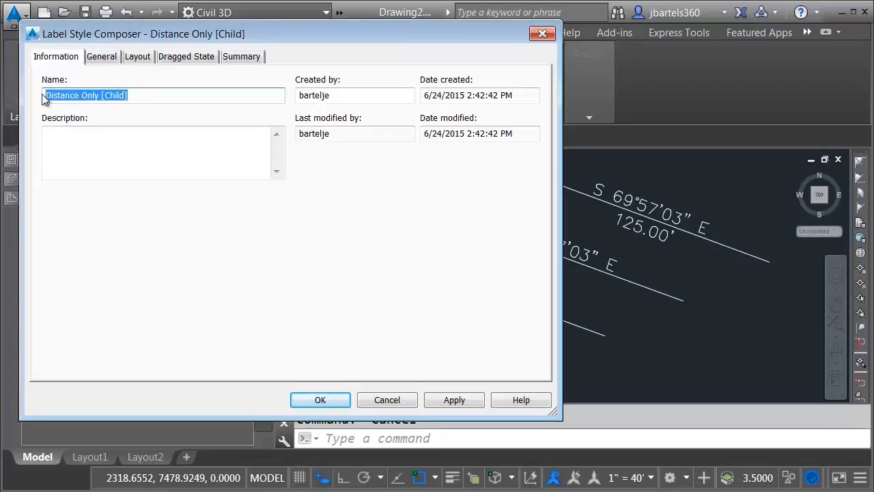
{"action": "type", "text": "Recorded vs. Measured"}
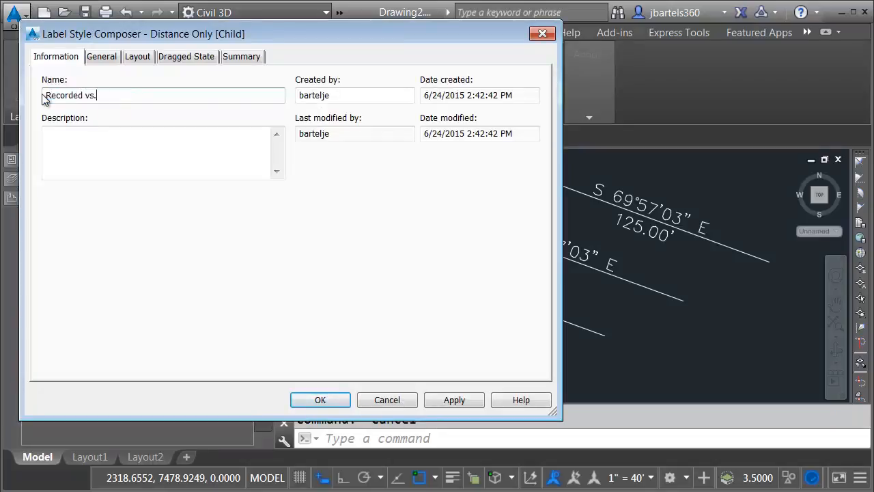
Prefix the Distance text contents with REC: XXX.XX' MEAS: and save the style
{"action": "left_click", "coordinate": [137, 57]}
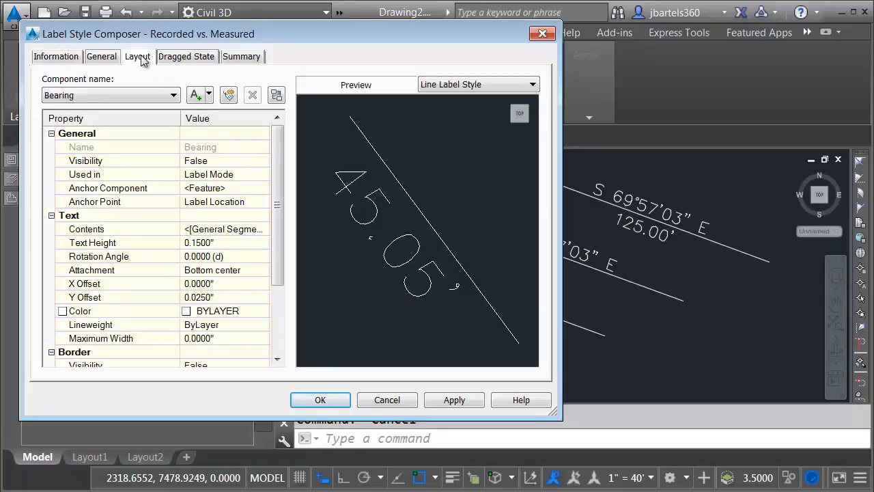
{"action": "left_click", "coordinate": [151, 97]}
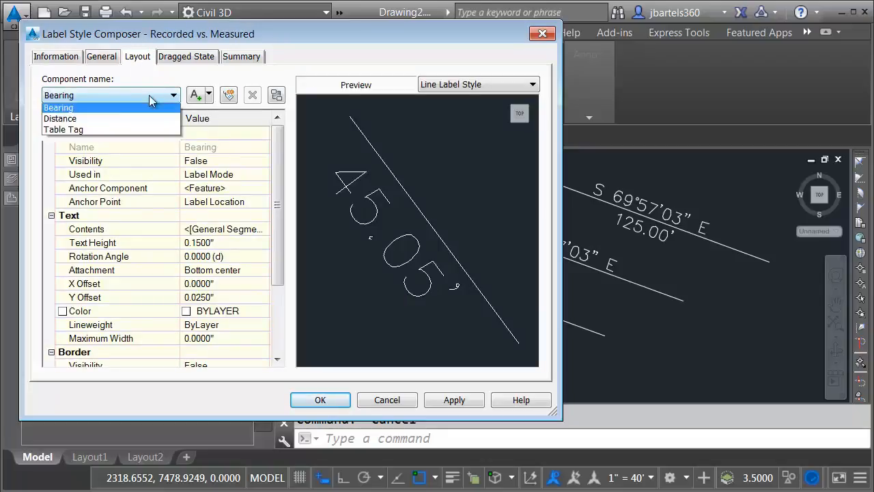
{"action": "left_click", "coordinate": [100, 120]}
{"action": "left_click", "coordinate": [232, 230]}
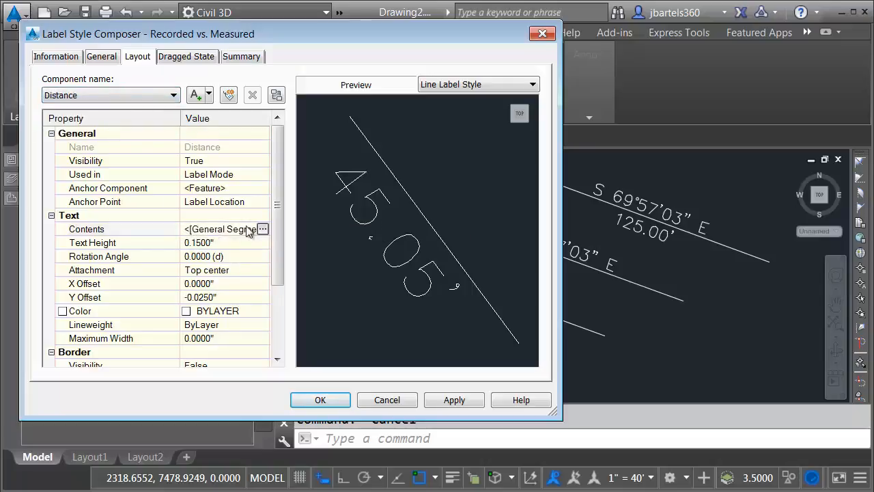
{"action": "left_click", "coordinate": [263, 230]}
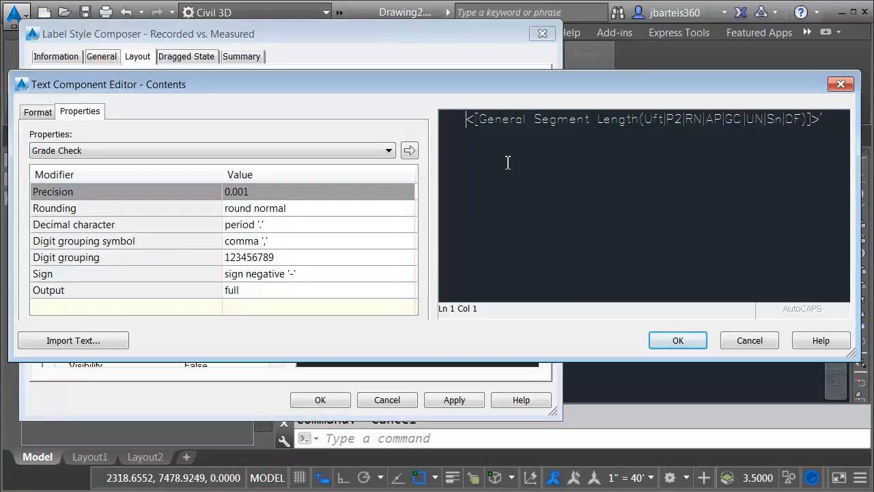
{"action": "type", "text": "REC"}
{"action": "type", "text": ": XXX"}
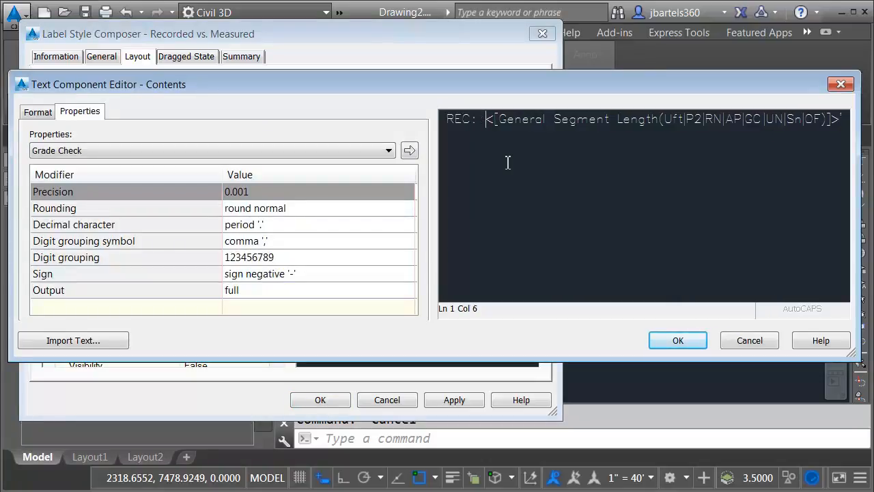
{"action": "type", "text": ".XX'  M"}
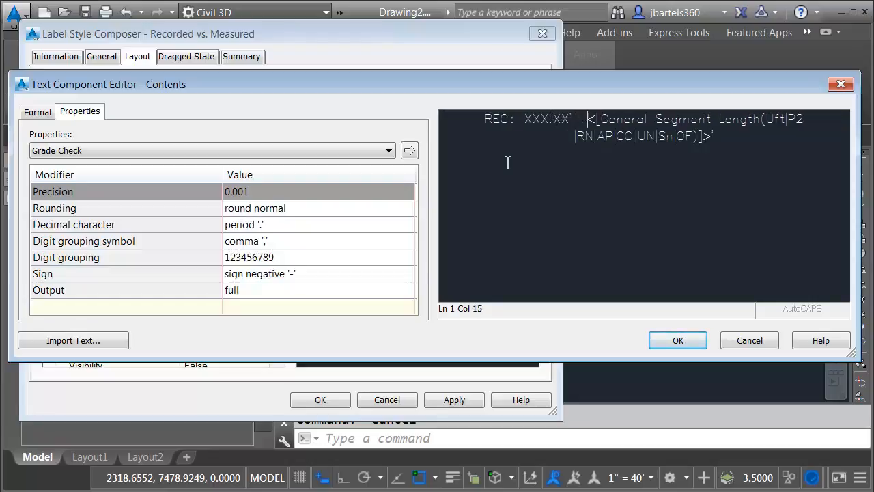
{"action": "type", "text": "EAS:"}
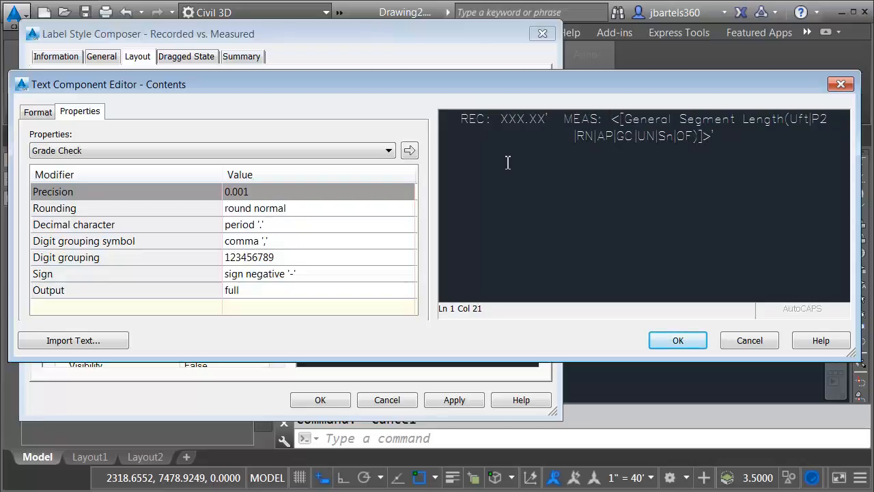
{"action": "left_click", "coordinate": [678, 341]}
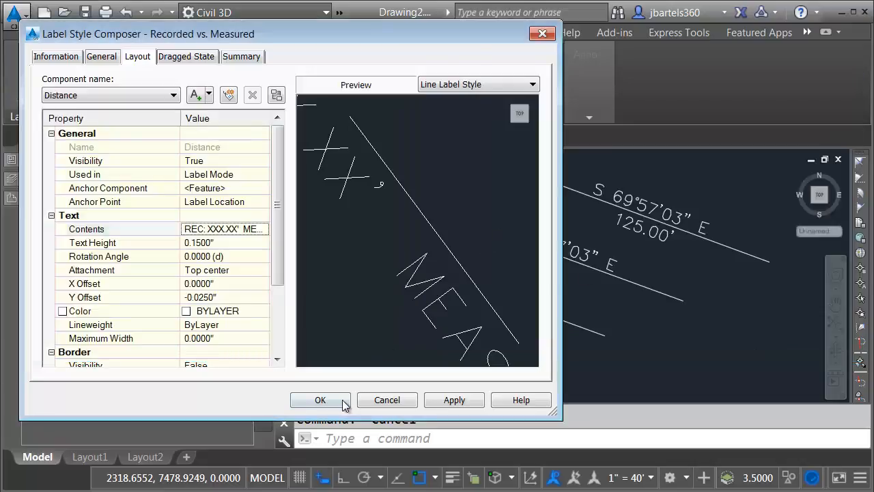
{"action": "left_click", "coordinate": [319, 399]}
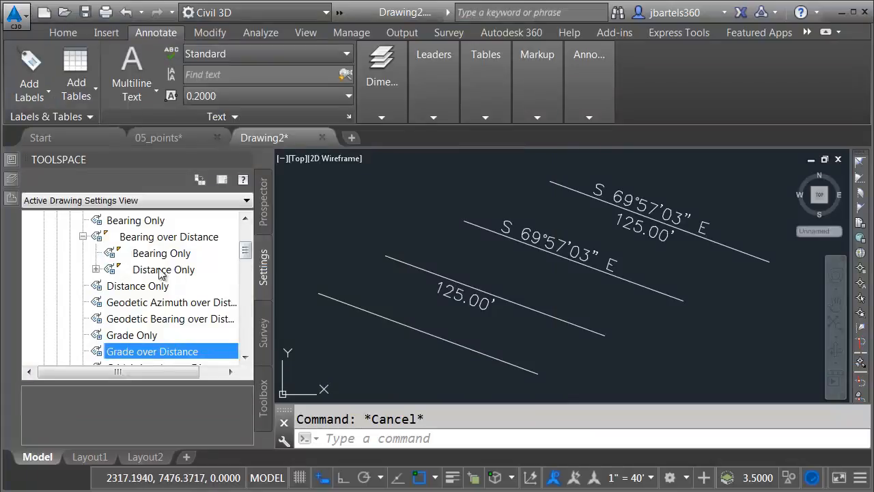
Label the lowest line with Recorded vs. Measured, then reselect Bearing over Distance as line style
{"action": "left_click", "coordinate": [97, 270]}
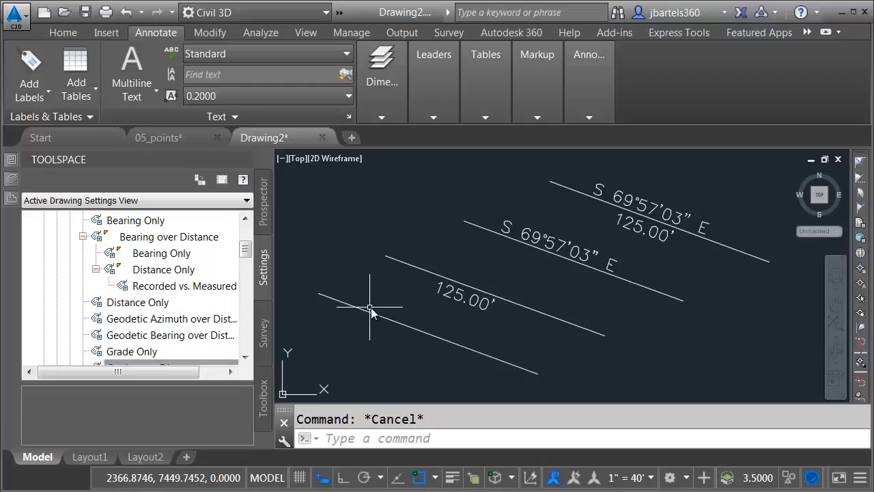
{"action": "left_click", "coordinate": [35, 67]}
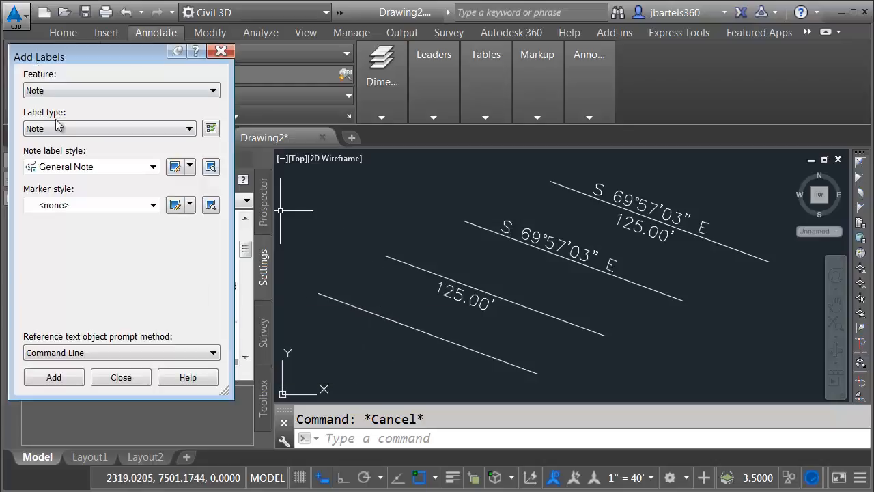
{"action": "left_click", "coordinate": [60, 90]}
{"action": "left_click", "coordinate": [58, 114]}
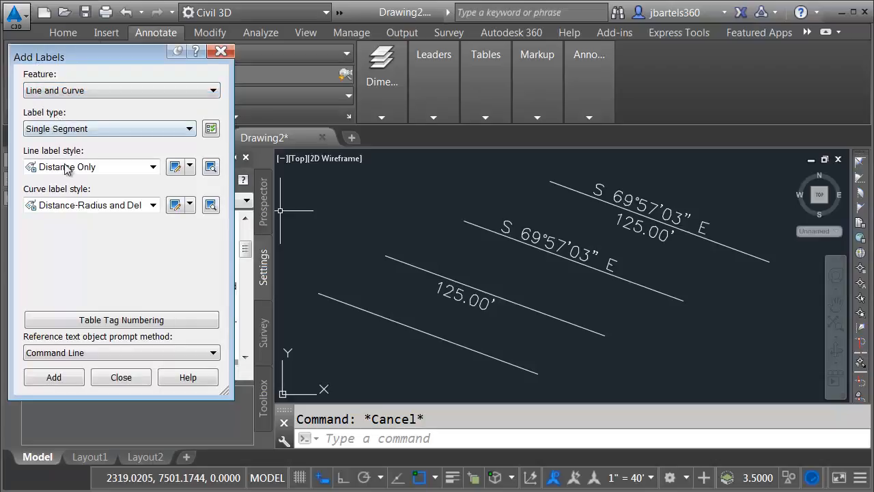
{"action": "left_click", "coordinate": [67, 166]}
{"action": "left_click", "coordinate": [95, 244]}
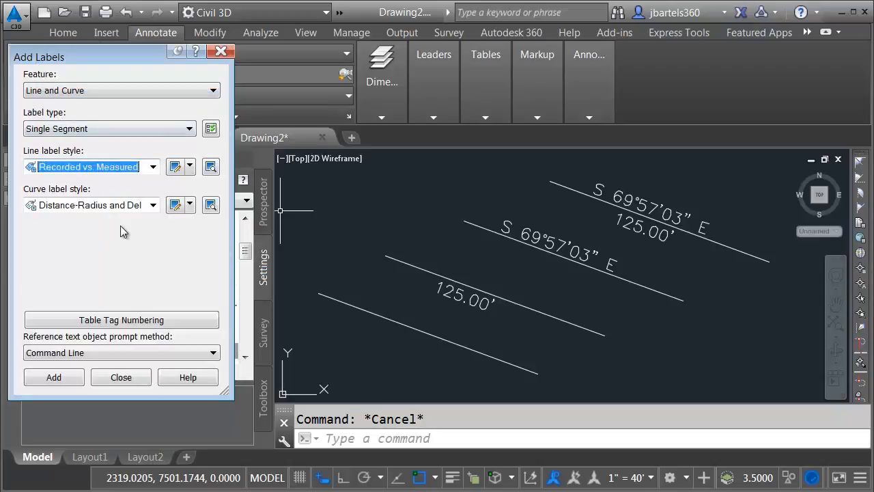
{"action": "left_click", "coordinate": [71, 381]}
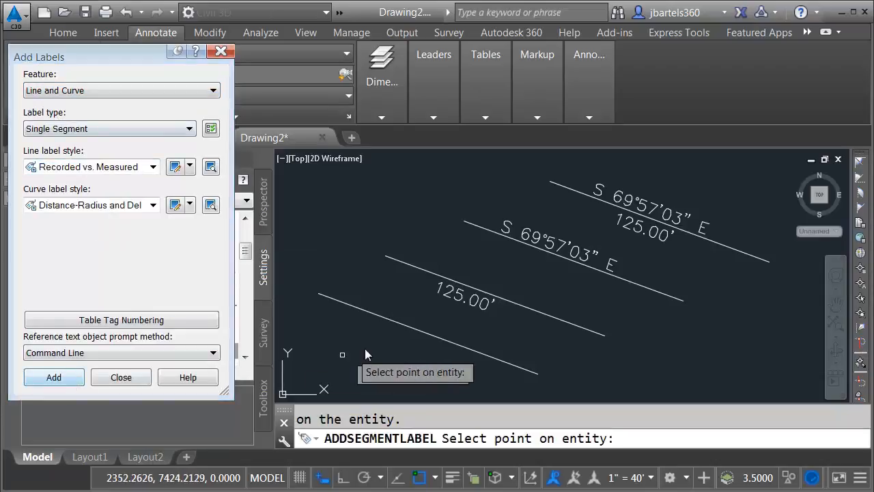
{"action": "left_click", "coordinate": [408, 329]}
{"action": "key", "text": "Escape"}
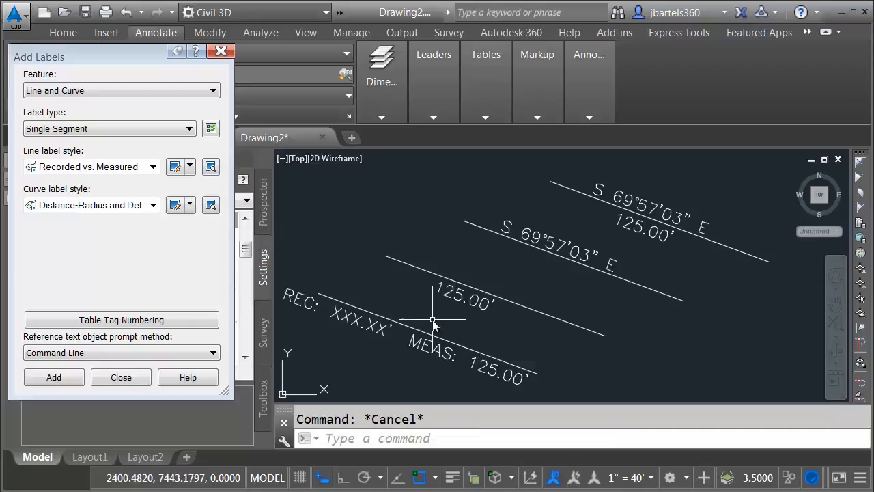
{"action": "left_click", "coordinate": [153, 167]}
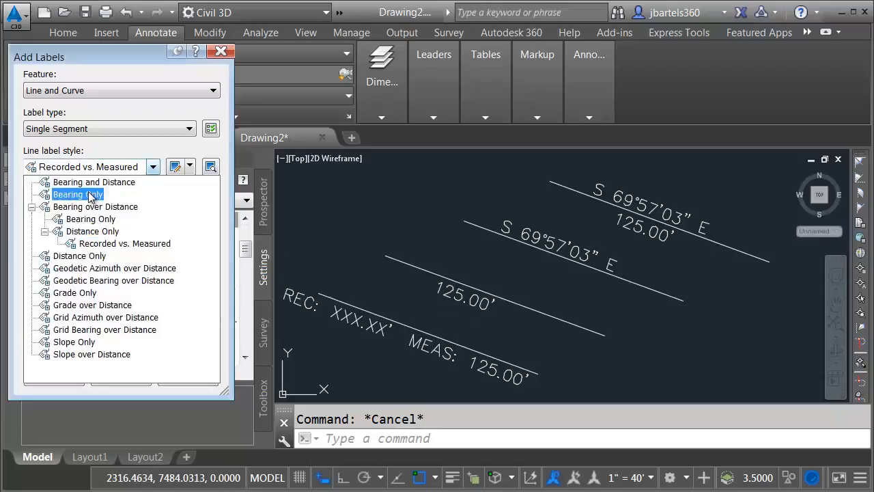
{"action": "left_click", "coordinate": [92, 207]}
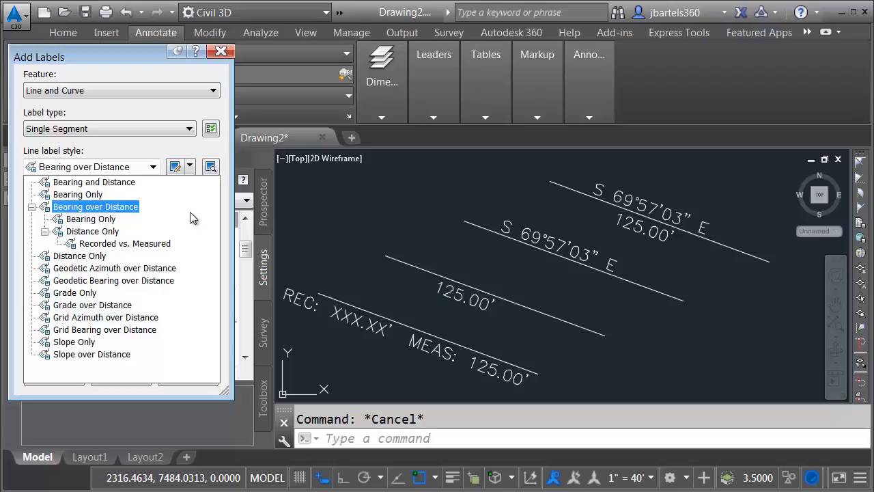
Set both Bearing and Distance text heights to 0.1" in the Bearing over Distance style
{"action": "left_click", "coordinate": [87, 207]}
{"action": "left_click", "coordinate": [175, 168]}
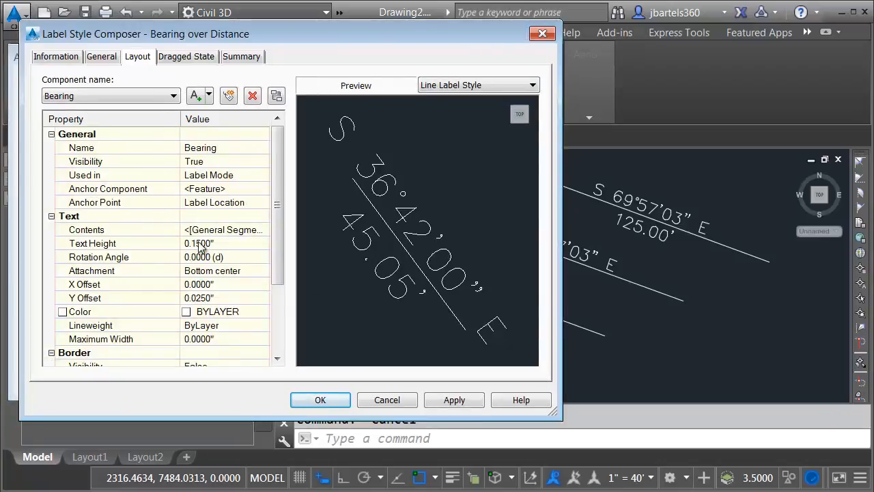
{"action": "left_click", "coordinate": [195, 245]}
{"action": "type", "text": "0.1"}
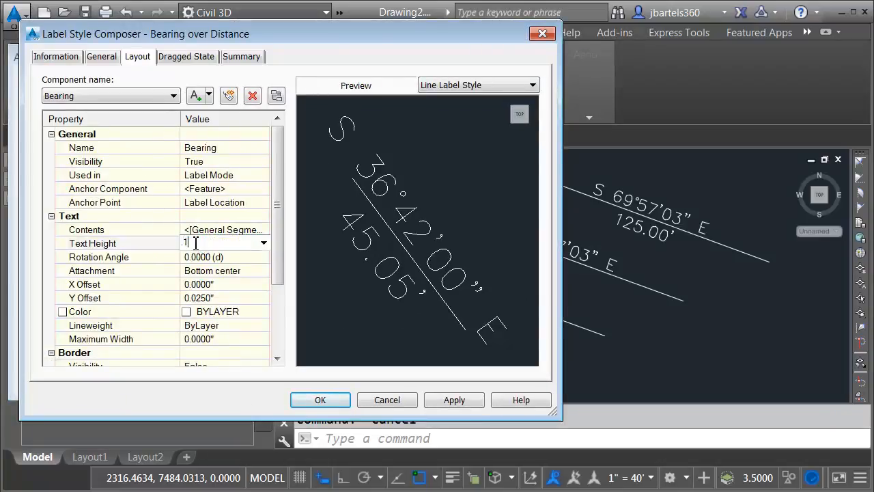
{"action": "key", "text": "Return"}
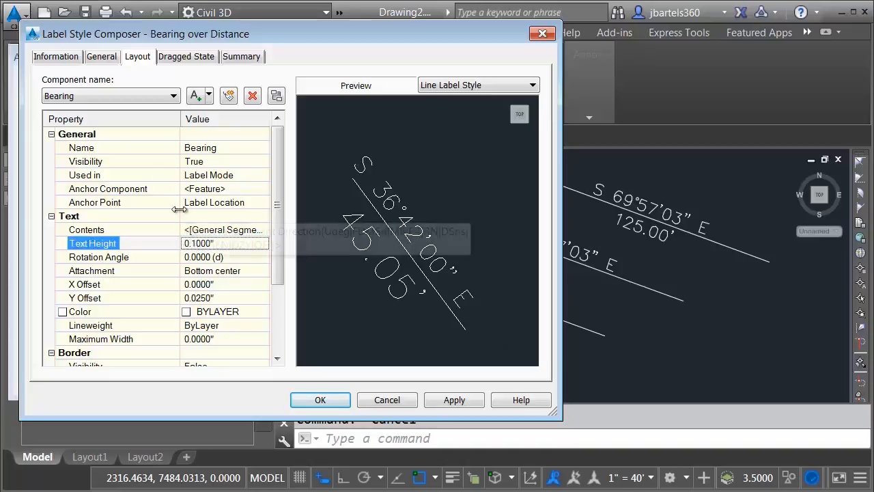
{"action": "left_click", "coordinate": [128, 99]}
{"action": "left_click", "coordinate": [112, 119]}
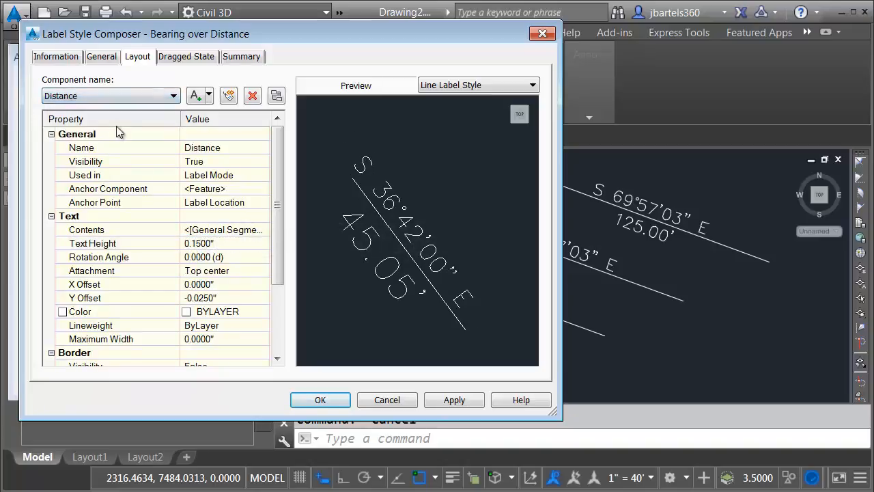
{"action": "left_click", "coordinate": [195, 244]}
{"action": "key", "text": "BackSpace"}
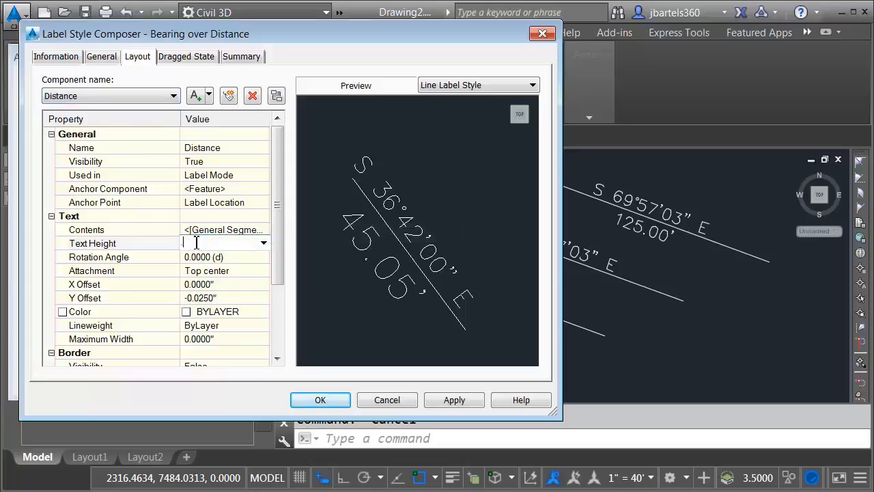
{"action": "key", "text": "Return"}
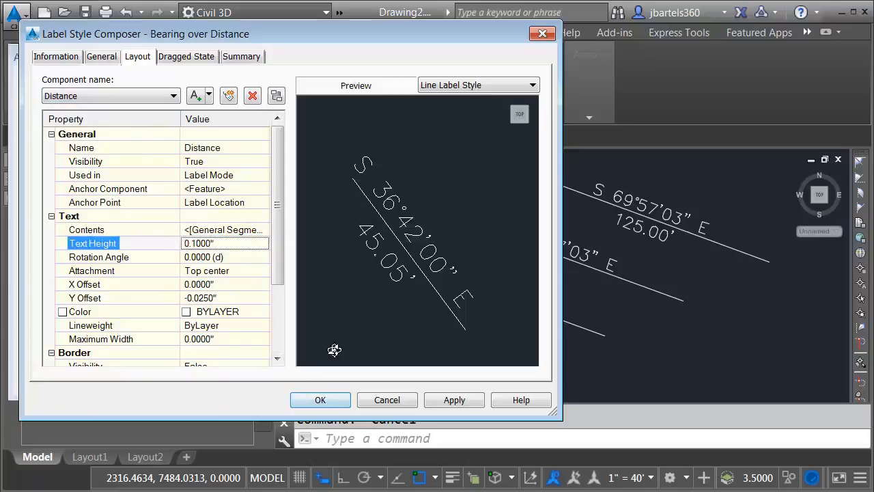
{"action": "left_click", "coordinate": [332, 399]}
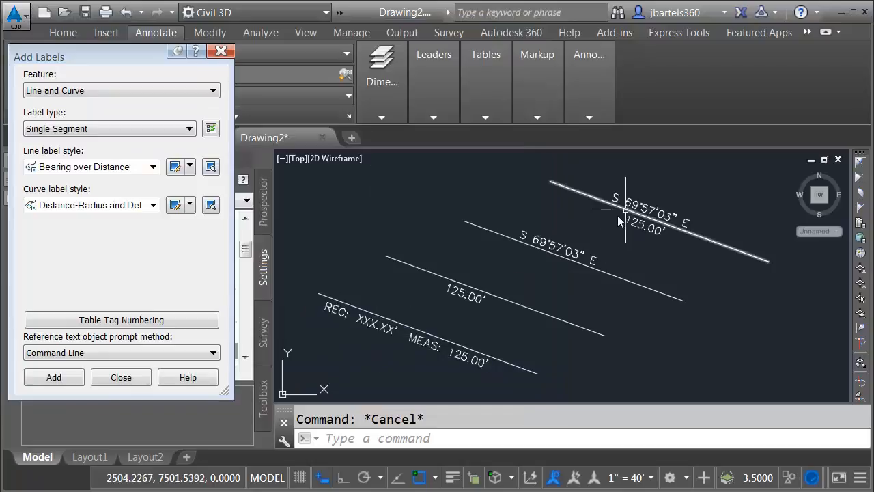
Put the Bearing over Distance style's labels on the pink C-ANNO-VFRM layer
{"action": "left_click", "coordinate": [174, 166]}
{"action": "left_click", "coordinate": [108, 57]}
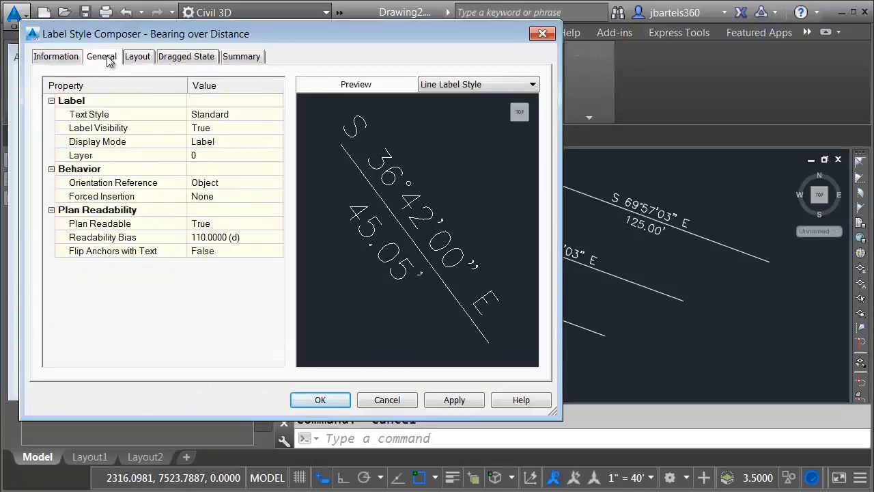
{"action": "left_click", "coordinate": [202, 157]}
{"action": "left_click", "coordinate": [276, 155]}
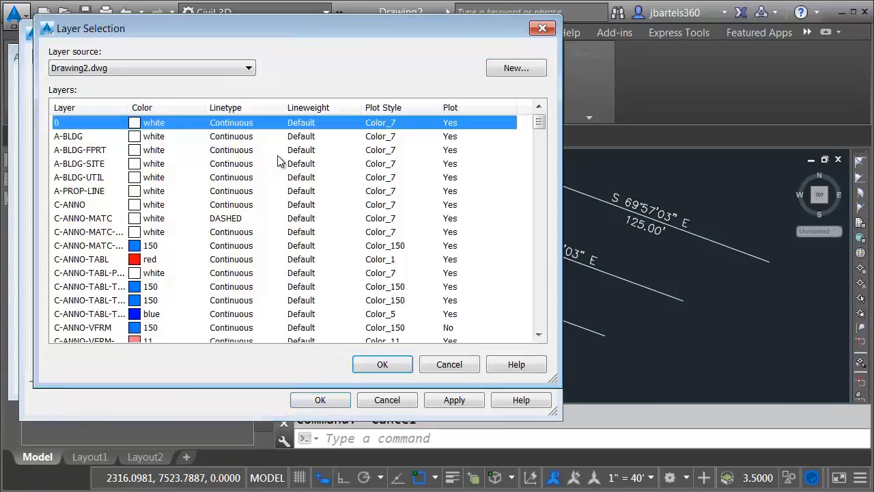
{"action": "left_click", "coordinate": [162, 338]}
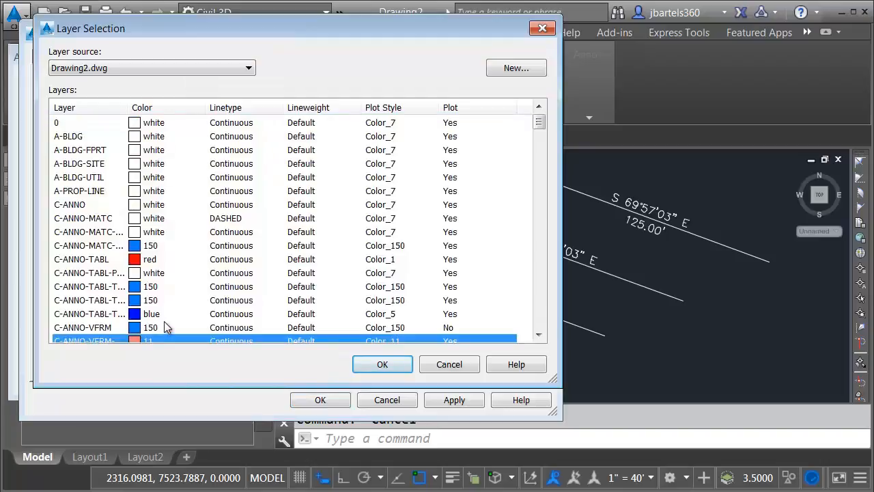
{"action": "left_click", "coordinate": [380, 365]}
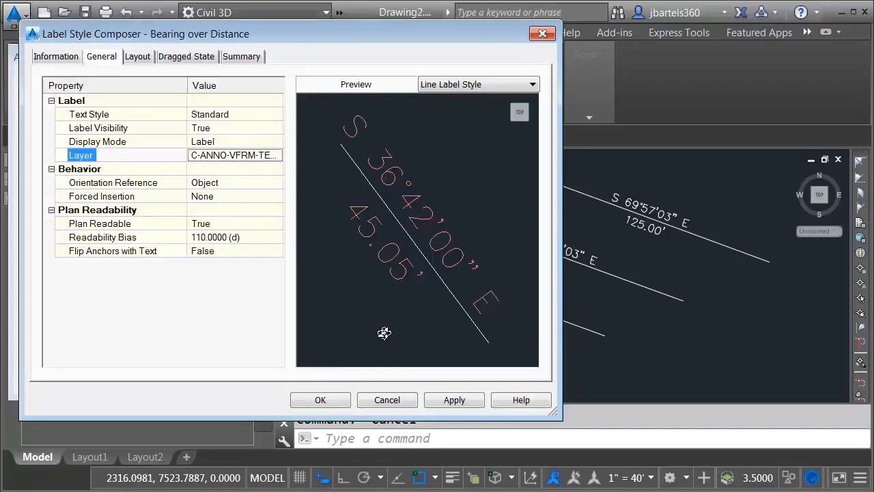
{"action": "left_click", "coordinate": [320, 400]}
Place the pending label on the lowest line and close the Add Labels dialog
{"action": "left_click", "coordinate": [392, 357]}
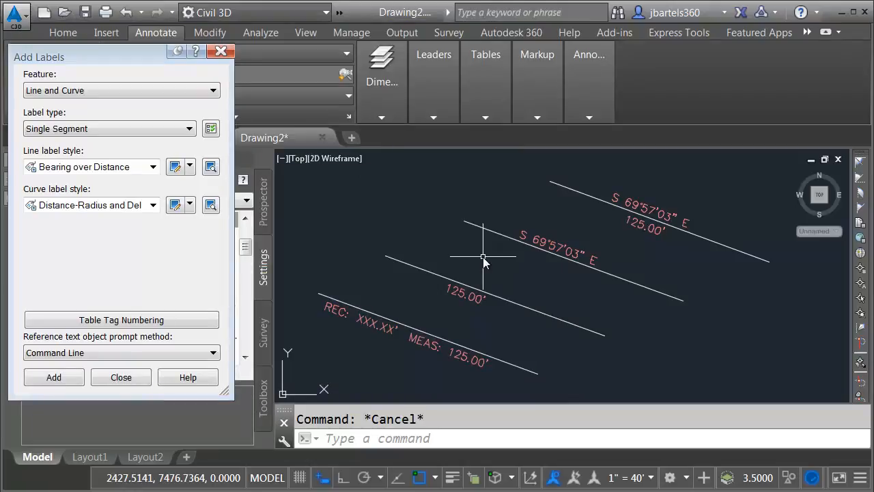
{"action": "left_click", "coordinate": [221, 51]}
{"action": "scroll", "coordinate": [396, 246], "scroll_direction": "down", "scroll_amount": 4}
{"action": "middle_click_drag", "start_coordinate": [414, 257], "coordinate": [435, 299]}
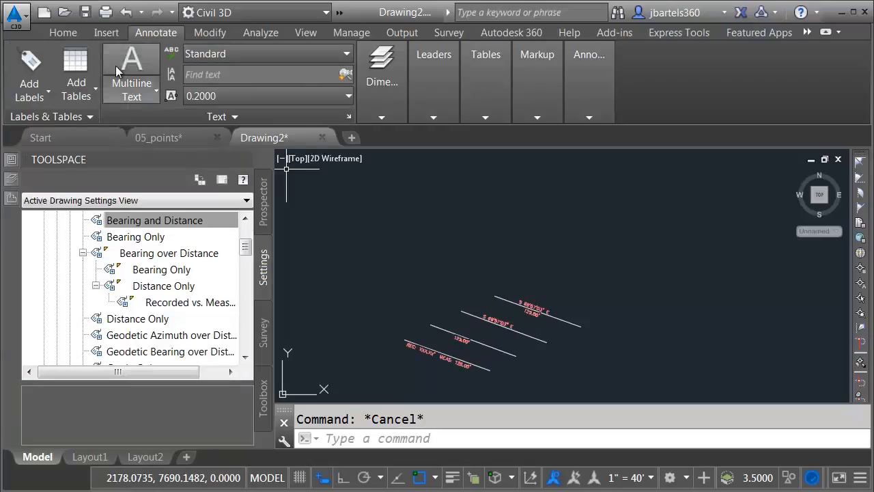
Draw a polyline with a straight segment followed by an S-curve of arc segments
{"action": "left_click", "coordinate": [63, 33]}
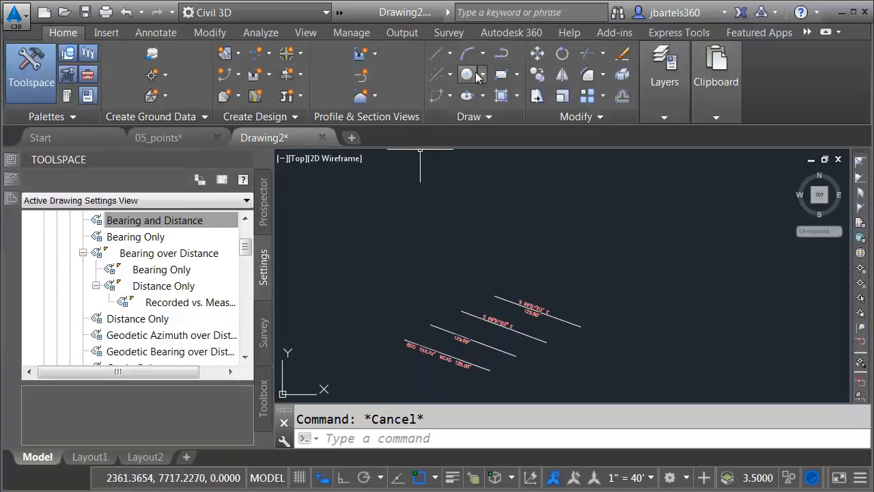
{"action": "left_click", "coordinate": [501, 56]}
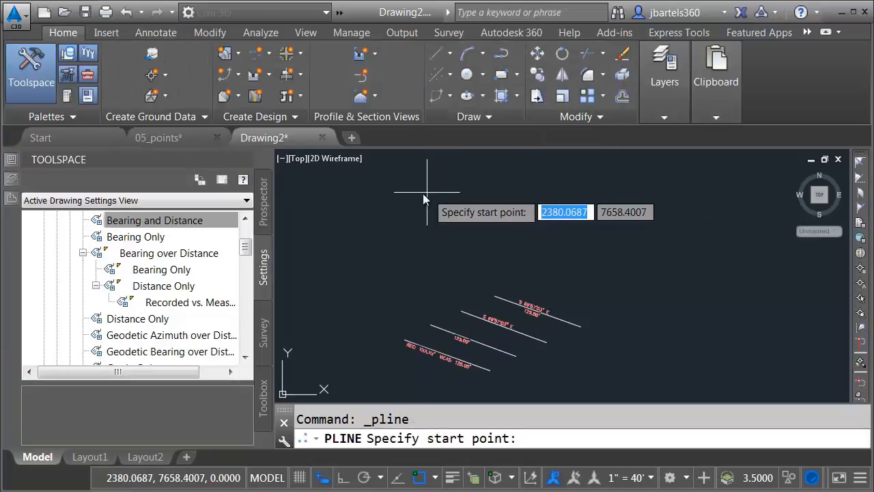
{"action": "left_click", "coordinate": [319, 197]}
{"action": "left_click", "coordinate": [561, 223]}
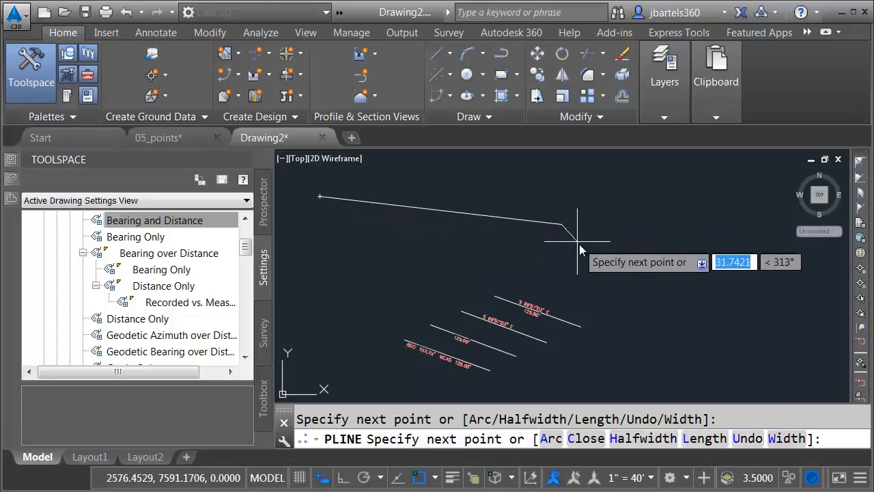
{"action": "right_click", "coordinate": [580, 251]}
{"action": "left_click", "coordinate": [601, 326]}
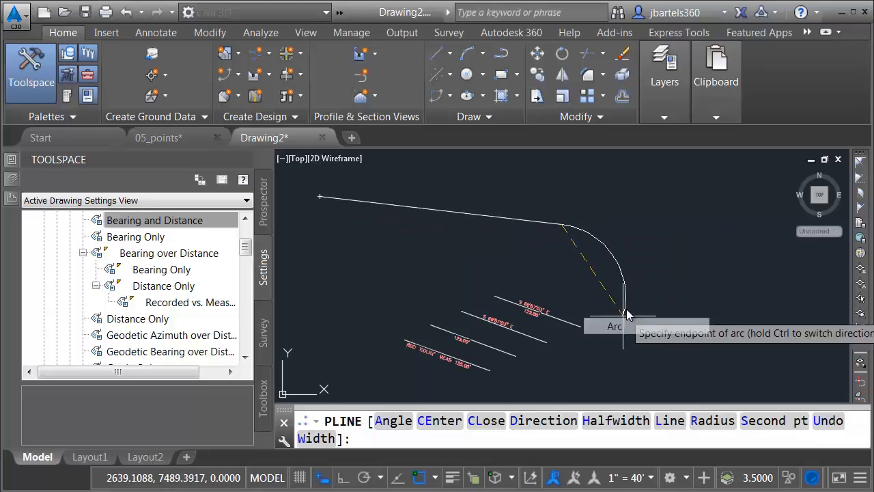
{"action": "left_click", "coordinate": [657, 292]}
{"action": "left_click", "coordinate": [774, 317]}
{"action": "key", "text": "Escape"}
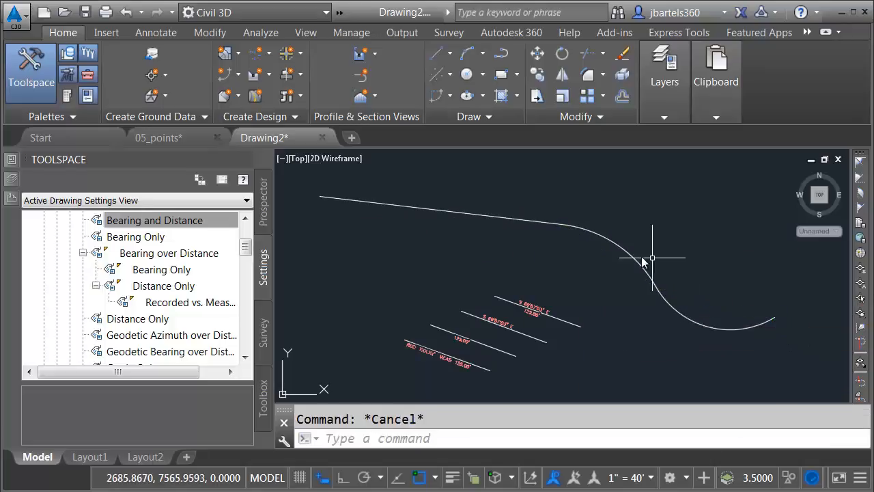
Create an alignment named Main St. from the S-curve polyline
{"action": "left_click", "coordinate": [268, 54]}
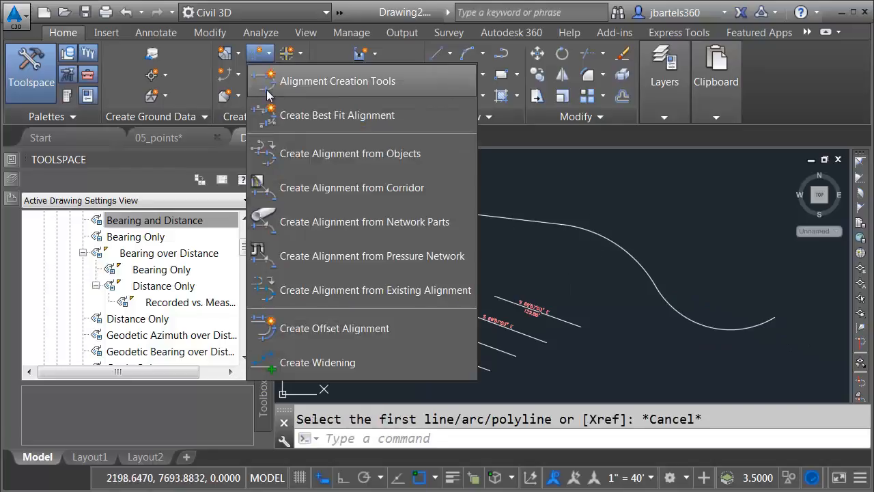
{"action": "left_click", "coordinate": [295, 154]}
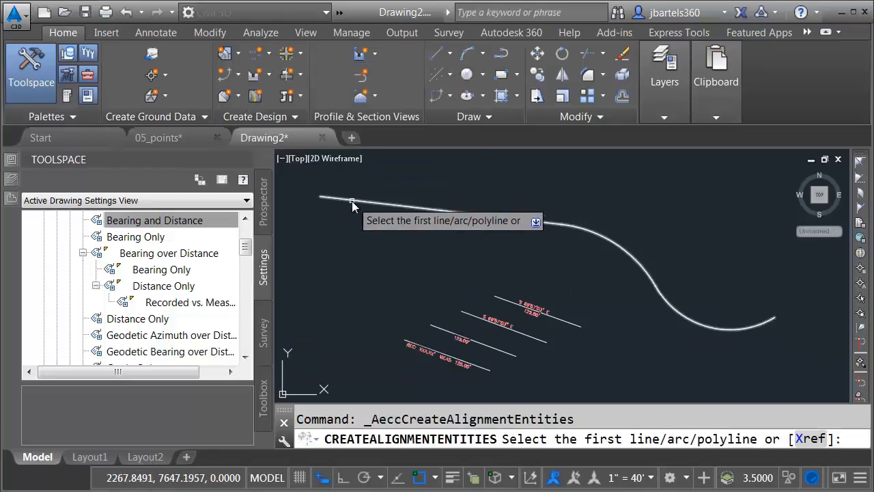
{"action": "left_click", "coordinate": [352, 201]}
{"action": "key", "text": "Return"}
{"action": "key", "text": "Return"}
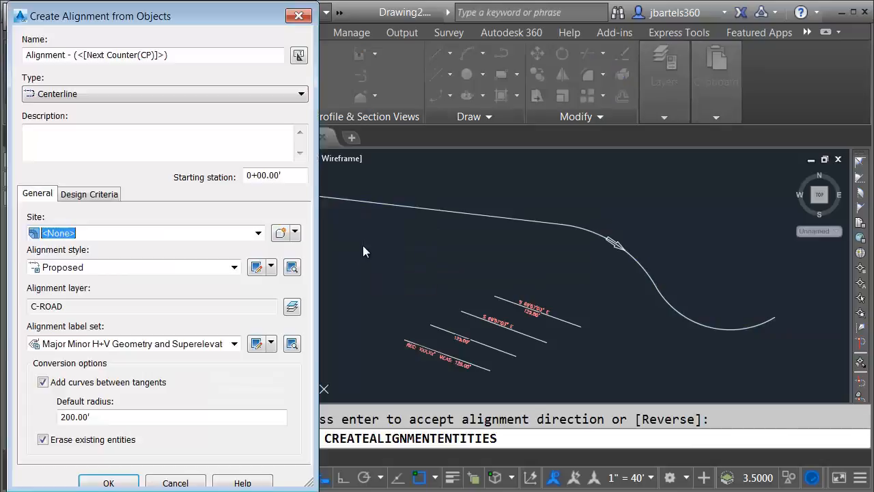
{"action": "left_click_drag", "start_coordinate": [192, 55], "coordinate": [25, 54]}
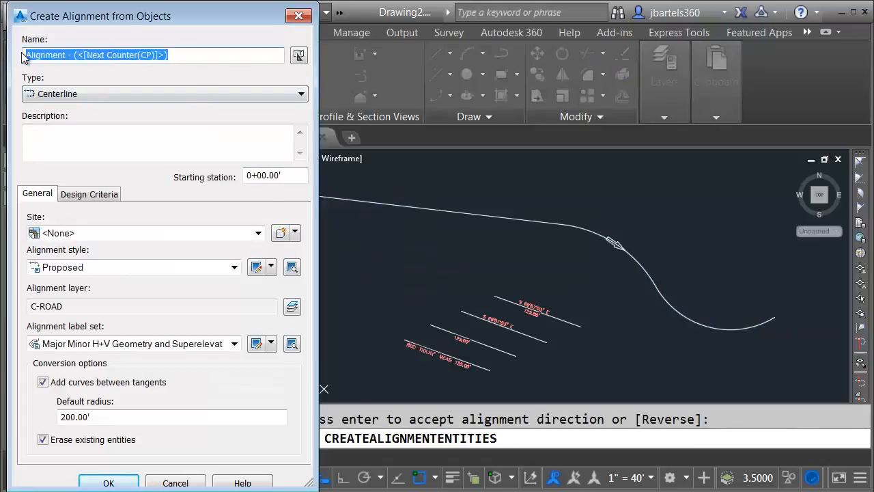
{"action": "type", "text": "Main St."}
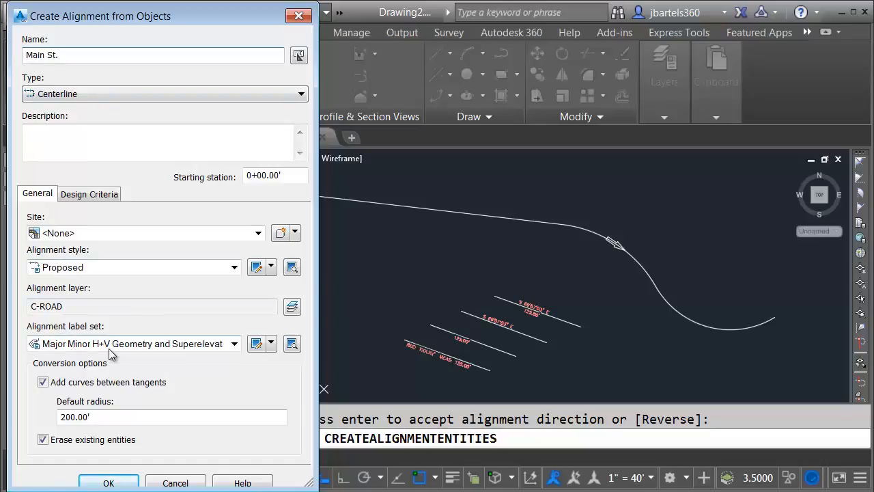
{"action": "left_click", "coordinate": [111, 483]}
{"action": "scroll", "coordinate": [792, 300], "scroll_direction": "up", "scroll_amount": 4}
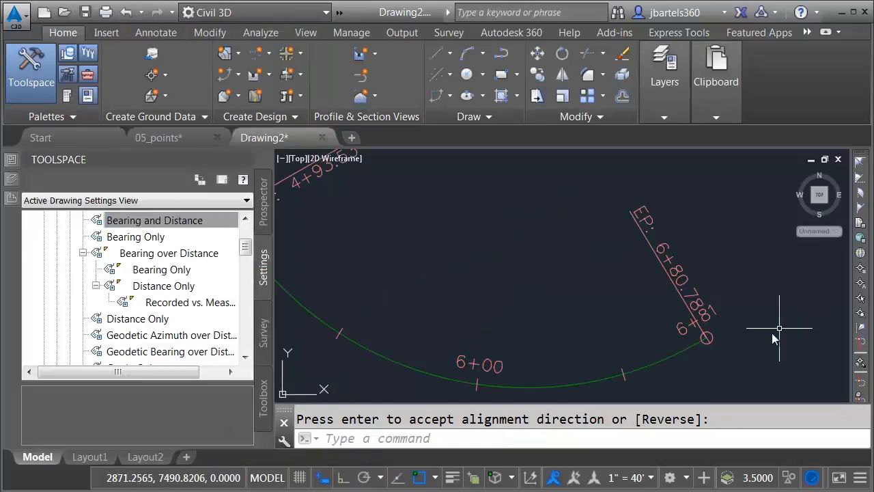
Pan and zoom to the east end of Main St. and select its 6+81 station label
{"action": "middle_click_drag", "start_coordinate": [752, 354], "coordinate": [727, 318]}
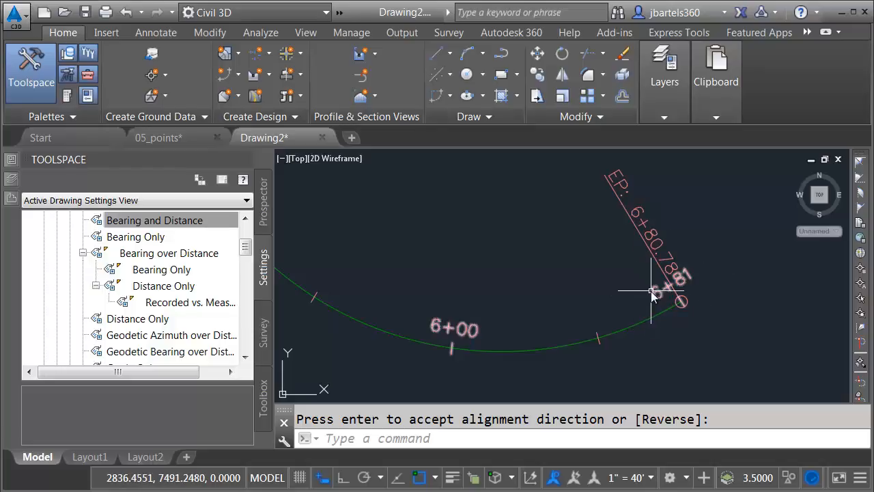
{"action": "key", "text": "Return"}
{"action": "scroll", "coordinate": [546, 266], "scroll_direction": "down", "scroll_amount": 3}
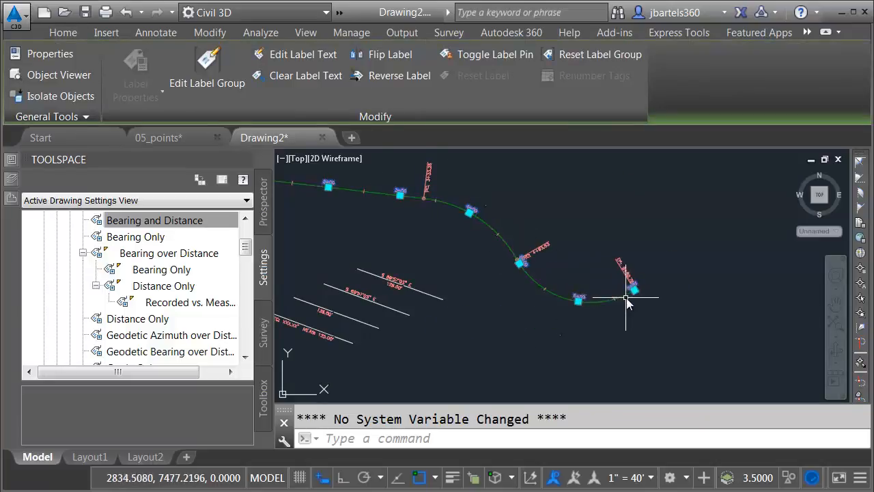
{"action": "scroll", "coordinate": [642, 295], "scroll_direction": "up", "scroll_amount": 4}
{"action": "middle_click_drag", "start_coordinate": [647, 305], "coordinate": [687, 298]}
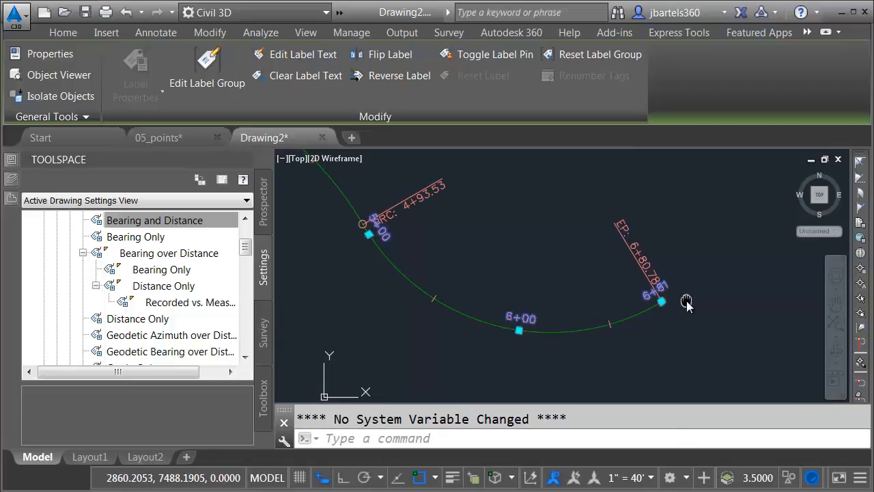
{"action": "key", "text": "Escape"}
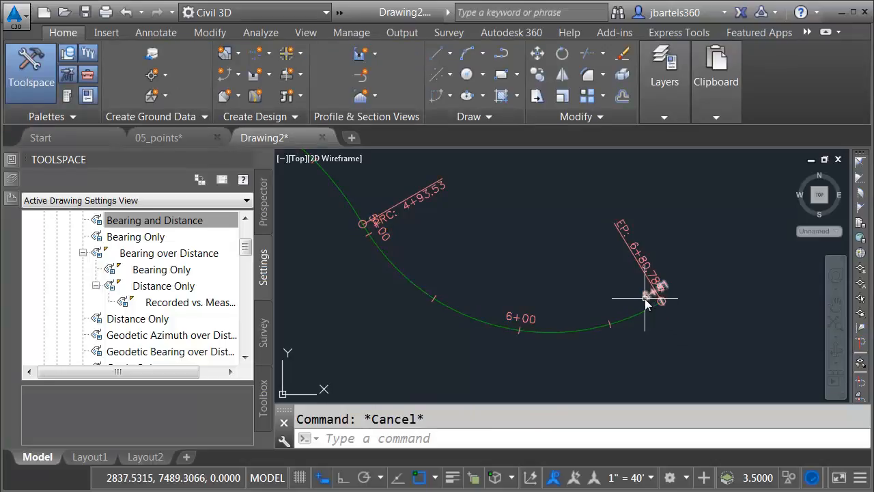
{"action": "left_click", "coordinate": [646, 305], "text": "ctrl"}
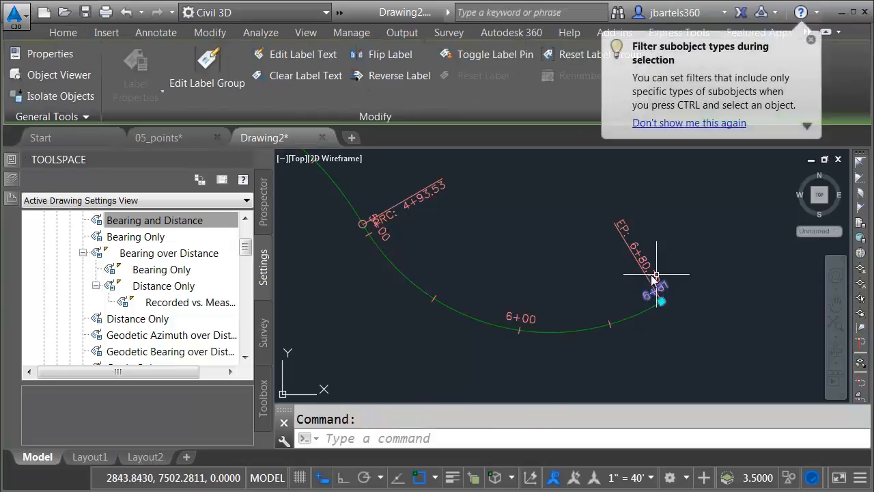
Delete the 6+81 label, undo the deletion, and reselect the restored label
{"action": "scroll", "coordinate": [680, 300], "scroll_direction": "up", "scroll_amount": 2}
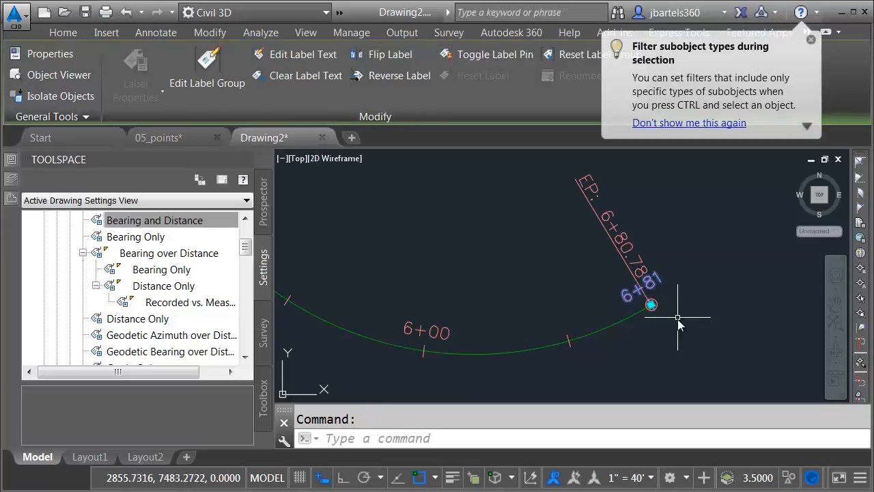
{"action": "middle_click_drag", "start_coordinate": [679, 321], "coordinate": [688, 299]}
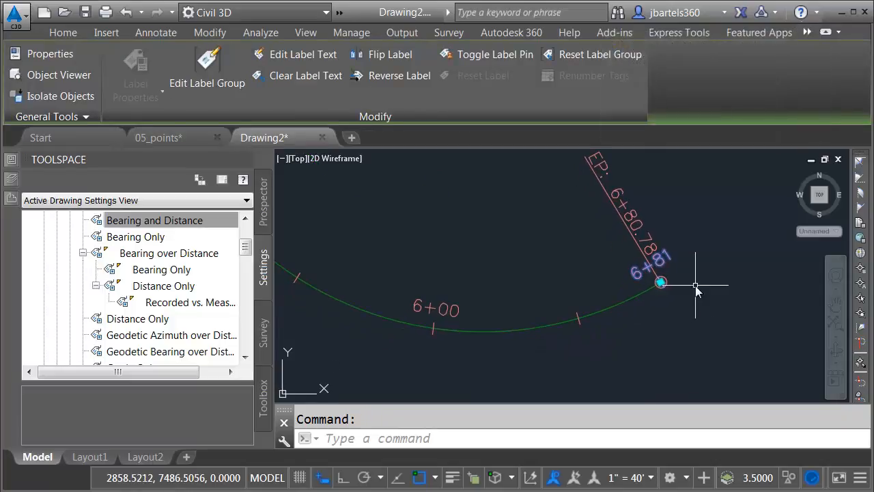
{"action": "key", "text": "Delete"}
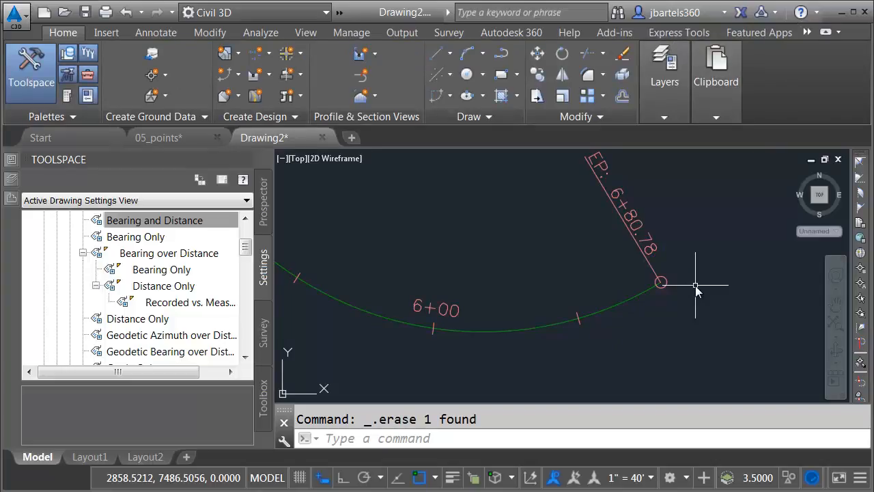
{"action": "left_click", "coordinate": [125, 12]}
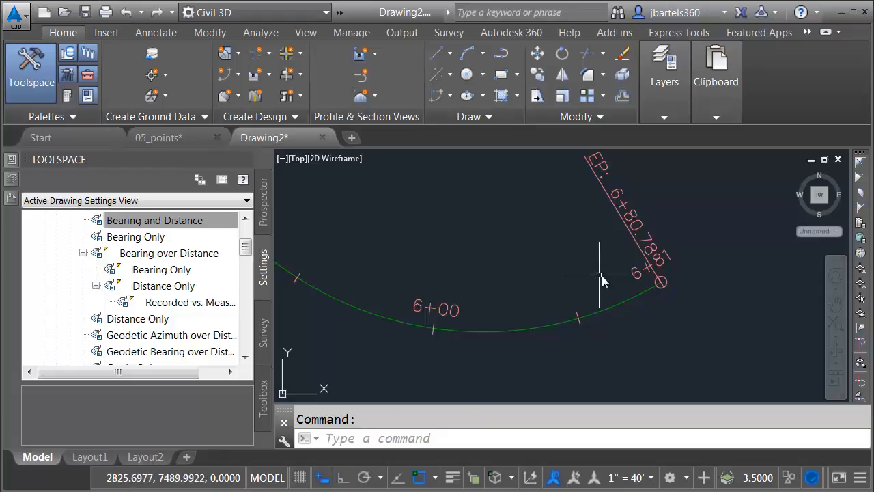
{"action": "left_click", "coordinate": [635, 276]}
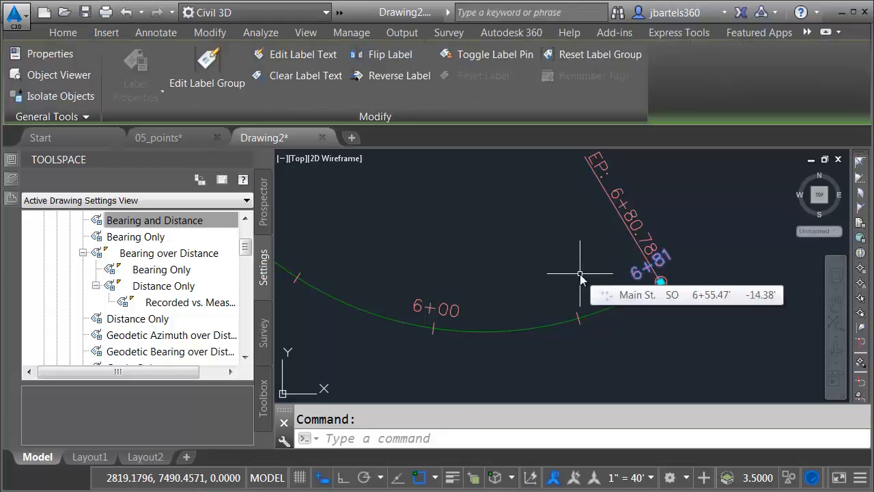
Change the 6+81 label's Major Station Label Style to Perpendicular with Tick, then reselect it
{"action": "left_click", "coordinate": [12, 160]}
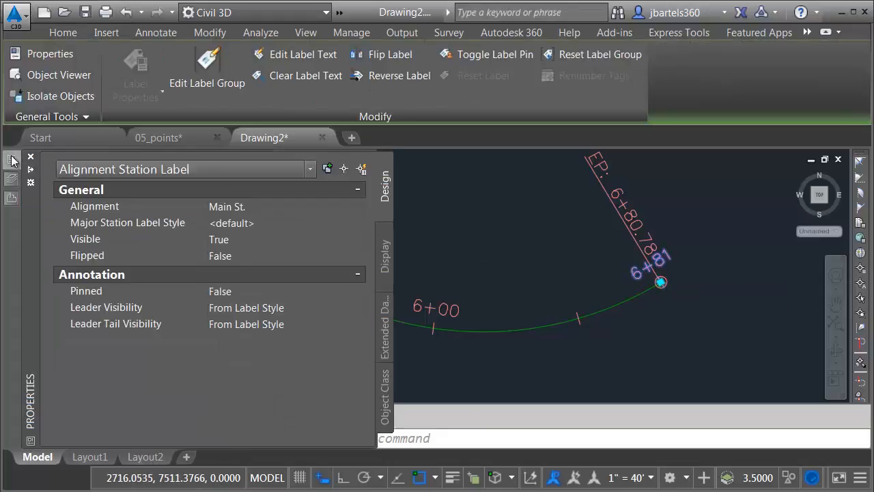
{"action": "left_click", "coordinate": [271, 223]}
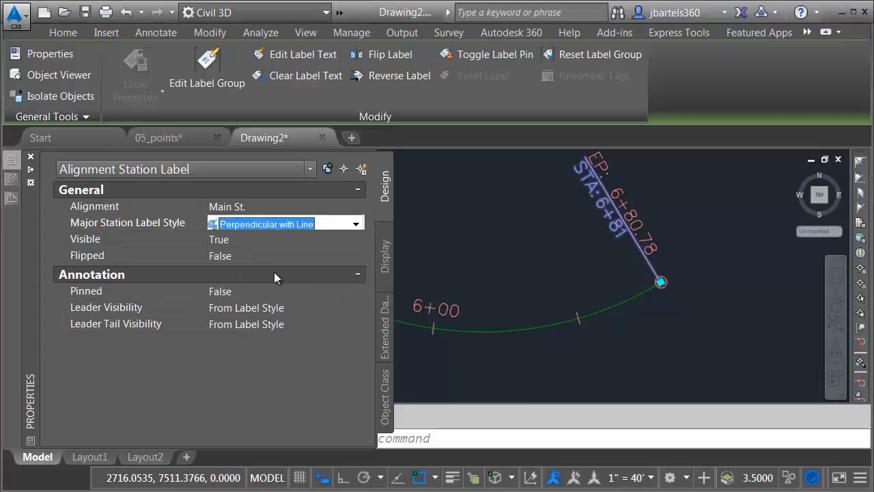
{"action": "left_click", "coordinate": [280, 225]}
{"action": "left_click", "coordinate": [284, 289]}
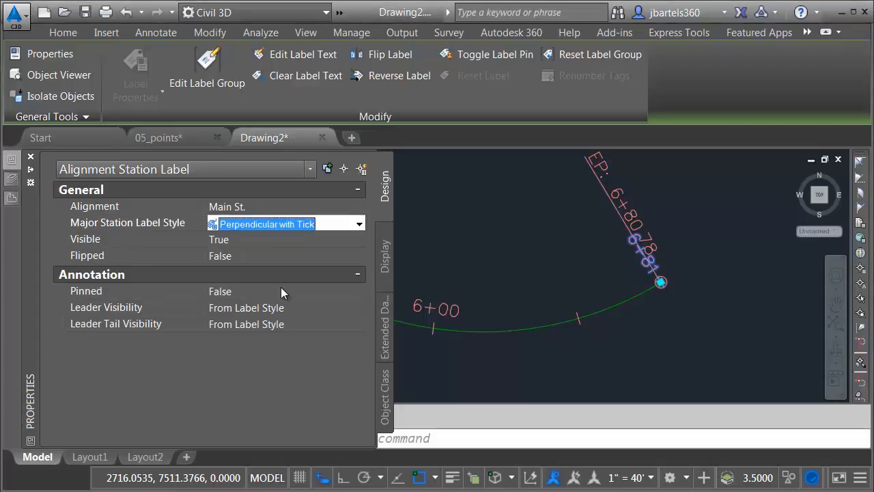
{"action": "key", "text": "Escape"}
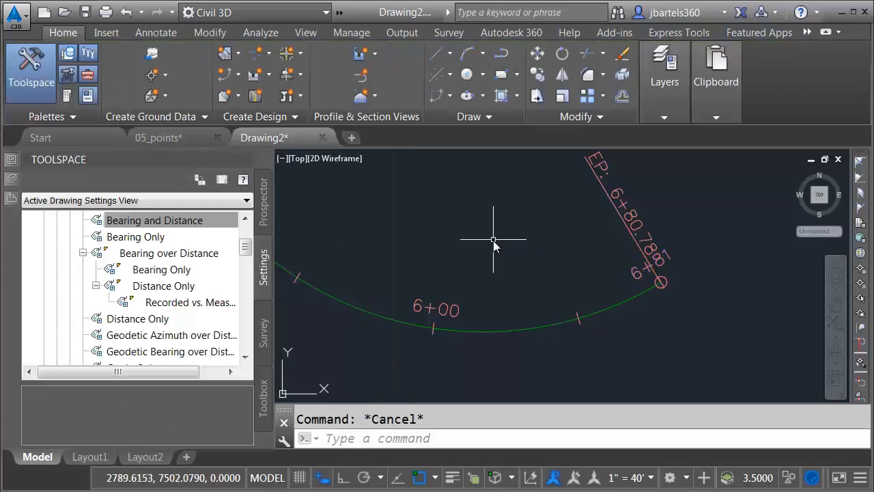
{"action": "left_click", "coordinate": [634, 271]}
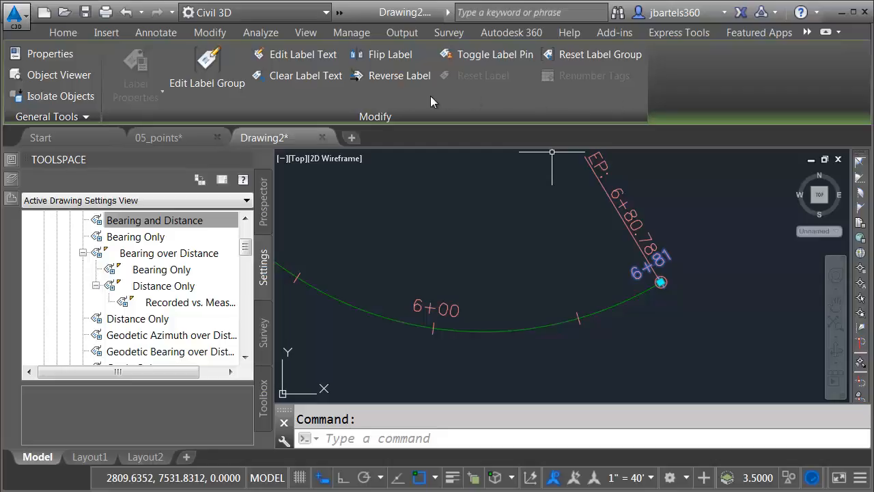
Flip the end label across Main St. and set its station precision to 0.01, reading 6+80.78
{"action": "left_click", "coordinate": [369, 55]}
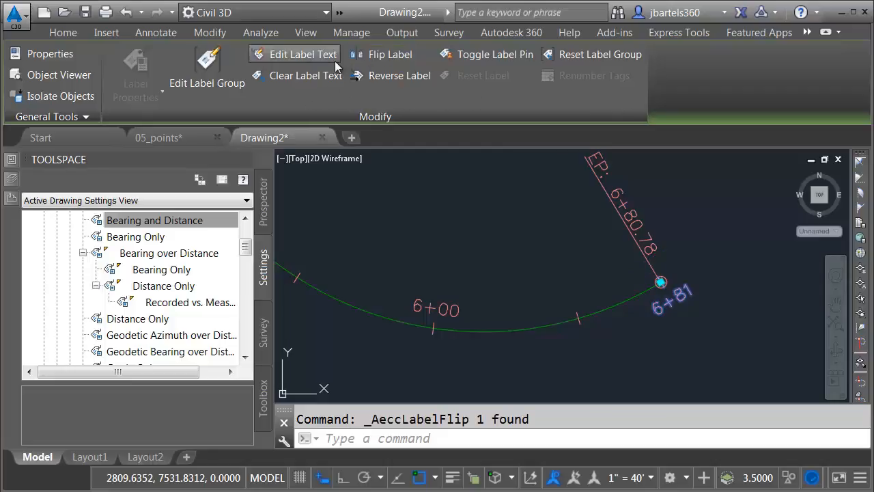
{"action": "left_click", "coordinate": [298, 54]}
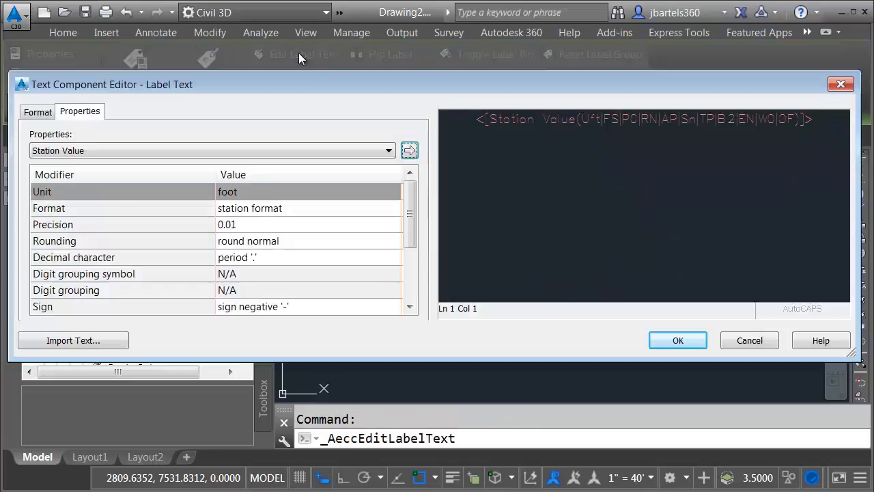
{"action": "left_click", "coordinate": [603, 124]}
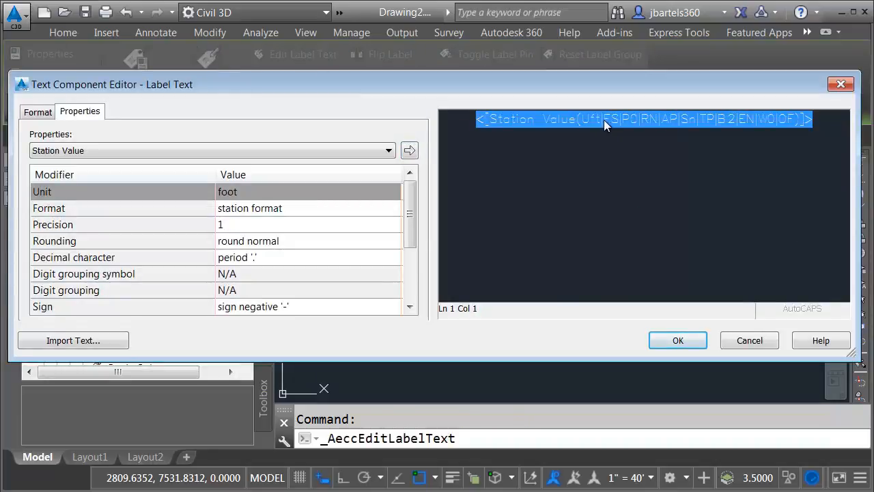
{"action": "left_click", "coordinate": [235, 228]}
{"action": "left_click", "coordinate": [240, 226]}
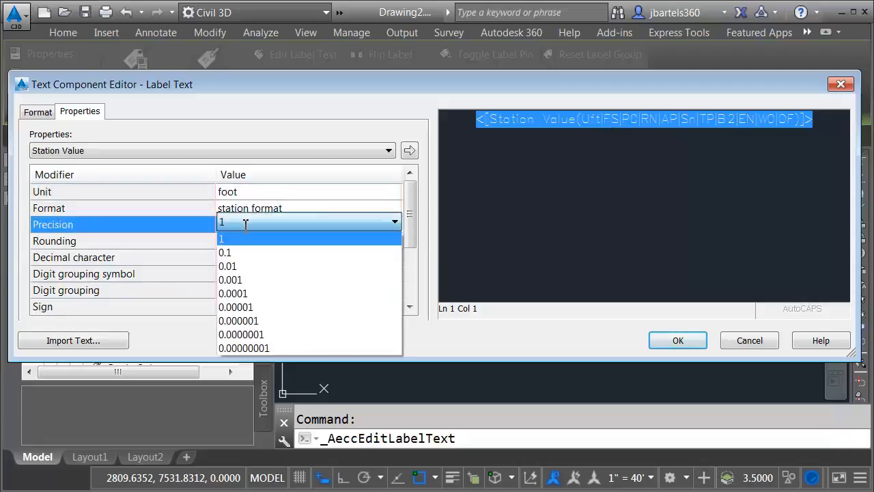
{"action": "left_click", "coordinate": [236, 266]}
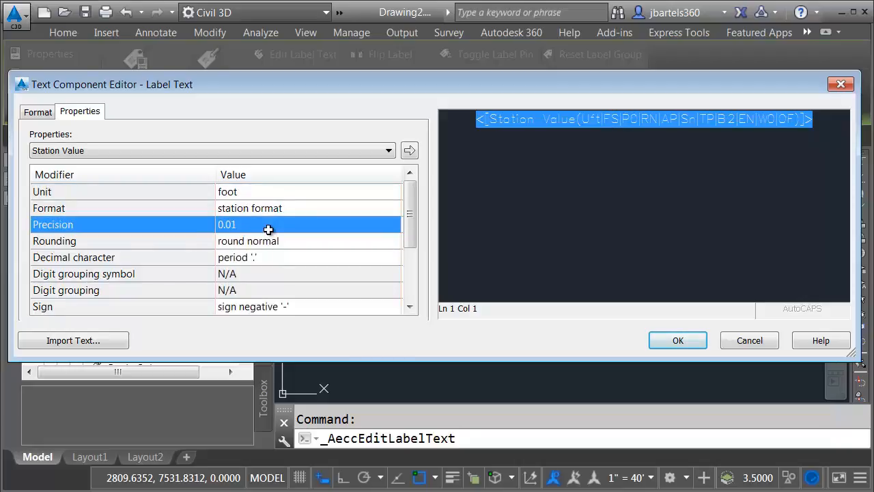
{"action": "left_click", "coordinate": [409, 152]}
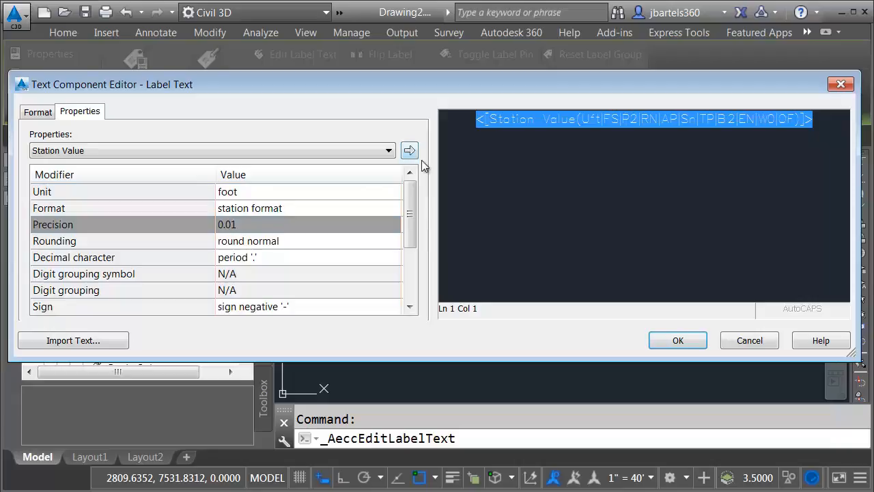
{"action": "left_click", "coordinate": [674, 345]}
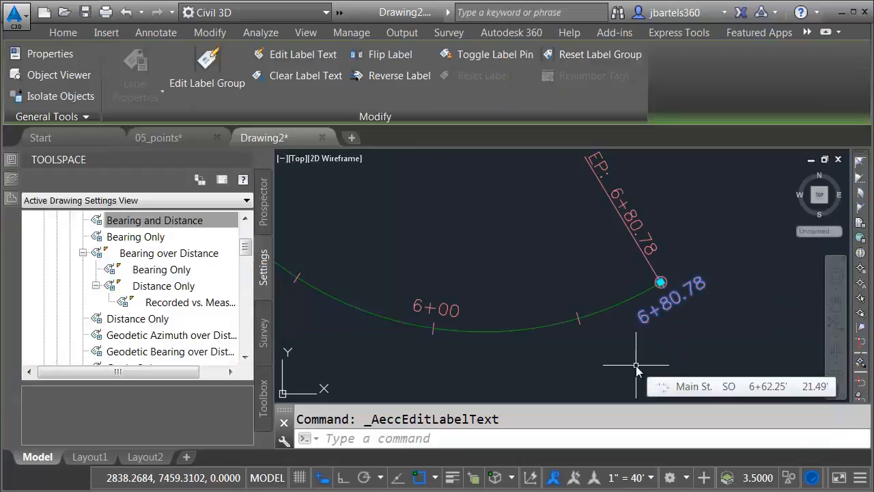
{"action": "key", "text": "Escape"}
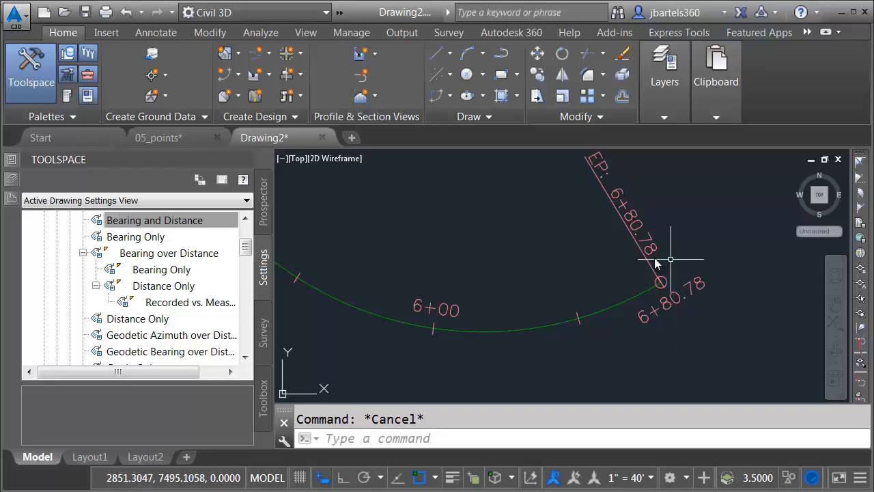
{"action": "mouse_move", "coordinate": [669, 348]}
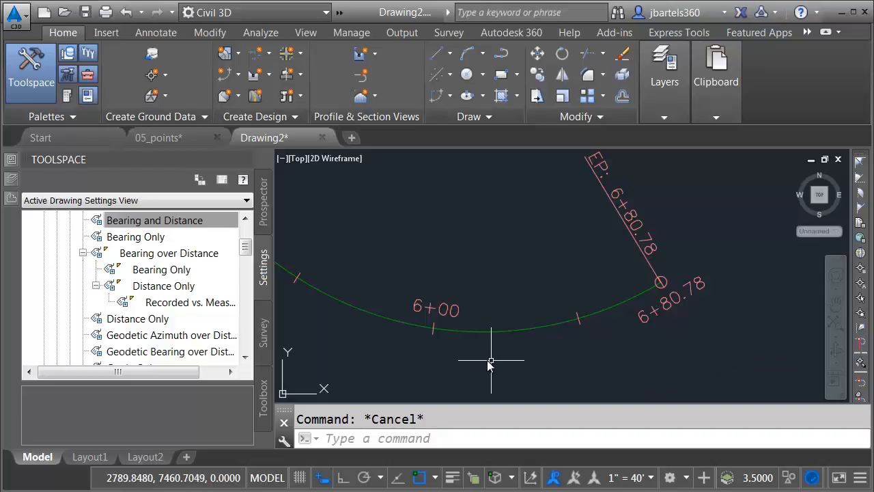
Import the _No Labels set into Main St.'s station labels, clearing all labels
{"action": "left_click", "coordinate": [474, 333]}
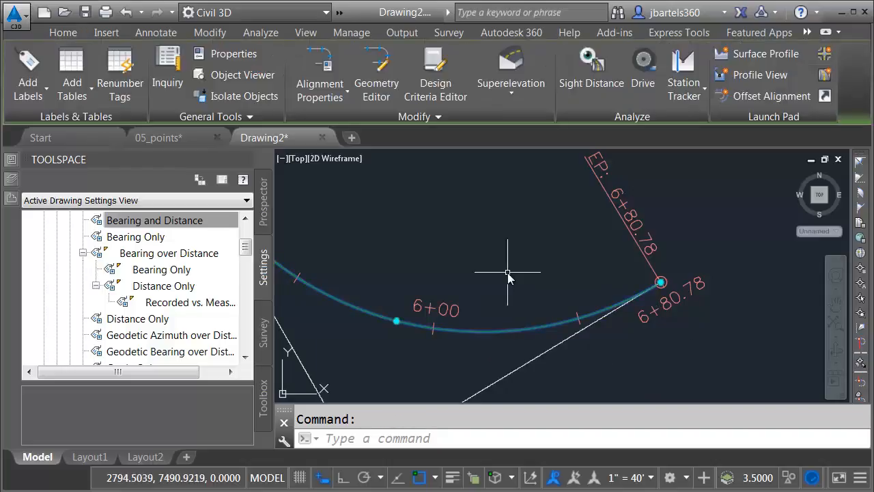
{"action": "left_click", "coordinate": [25, 85]}
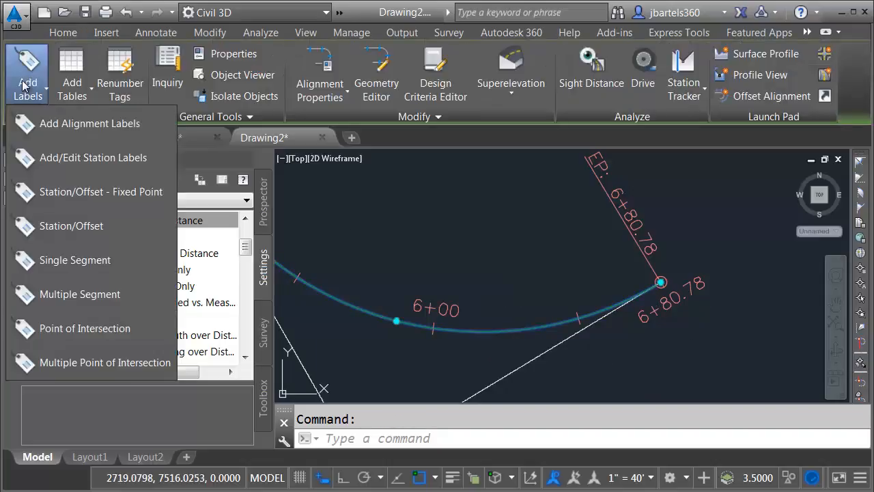
{"action": "left_click", "coordinate": [43, 157]}
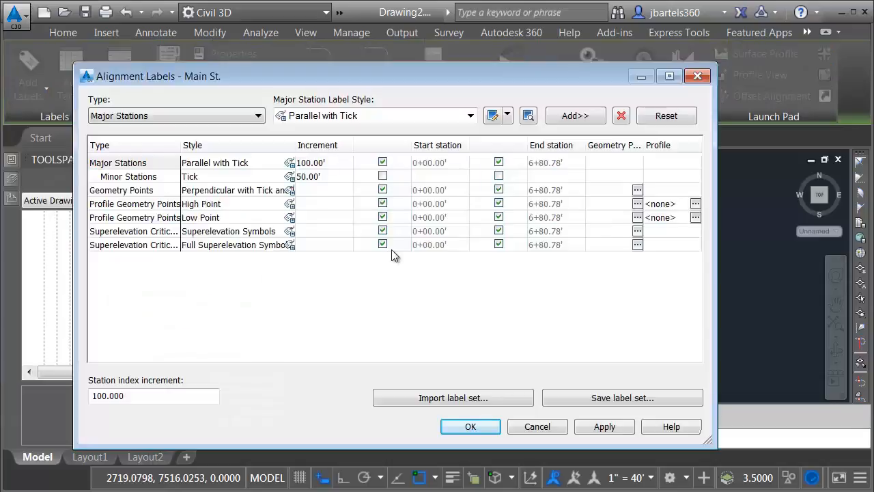
{"action": "left_click", "coordinate": [402, 399]}
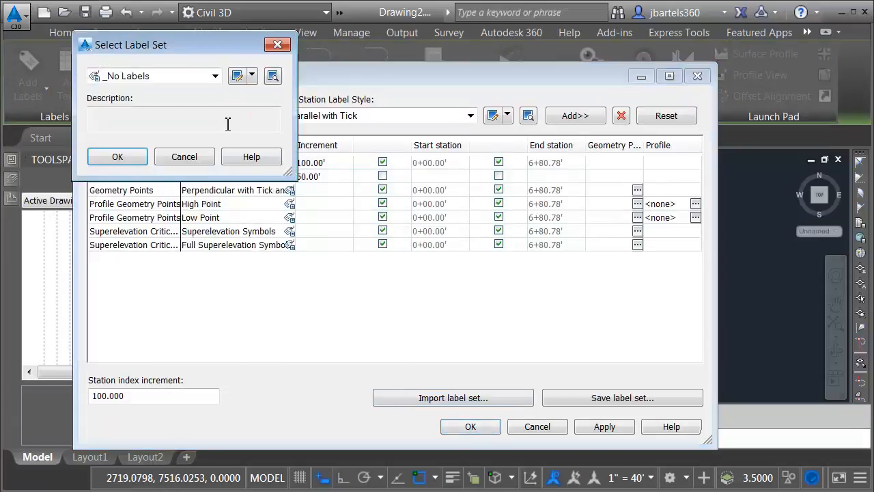
{"action": "left_click", "coordinate": [135, 160]}
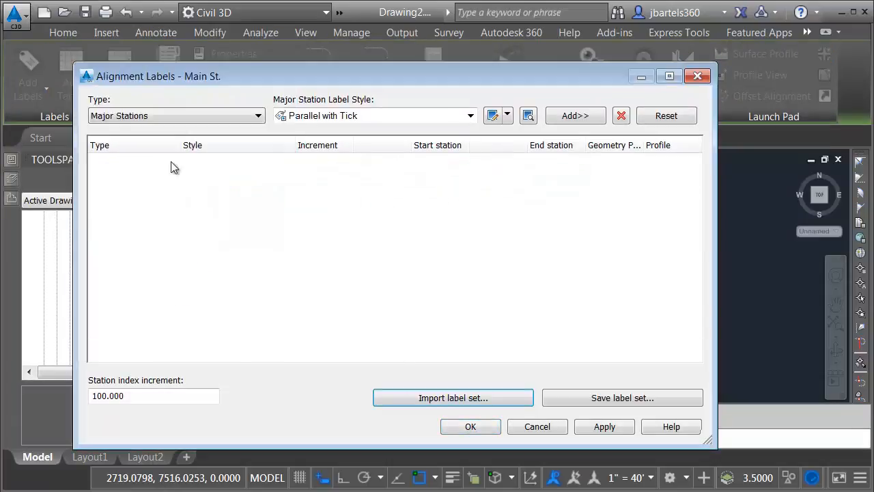
{"action": "left_click", "coordinate": [467, 427]}
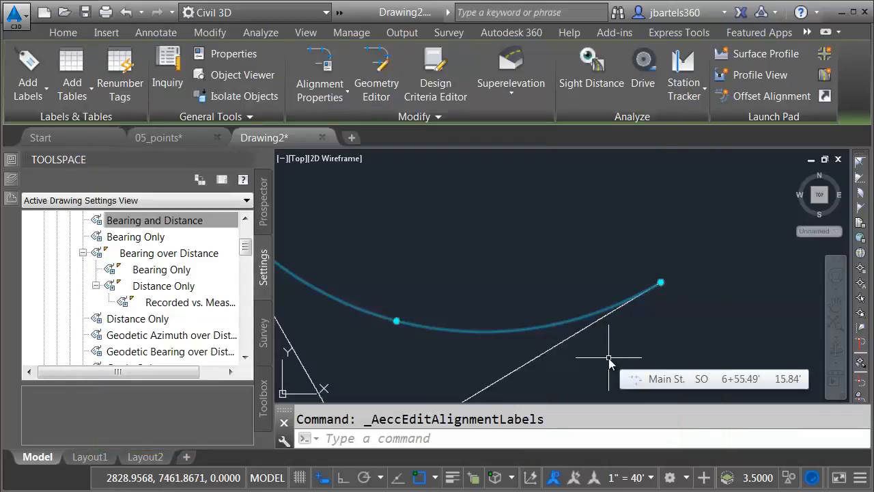
Import the Major Minor H+V Geometry and Superelevation Points label set into Main St
{"action": "left_click", "coordinate": [31, 91]}
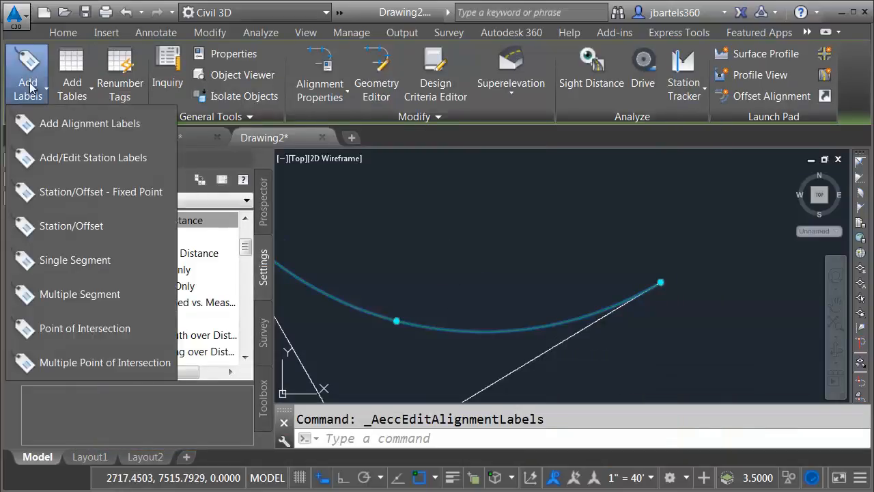
{"action": "left_click", "coordinate": [53, 159]}
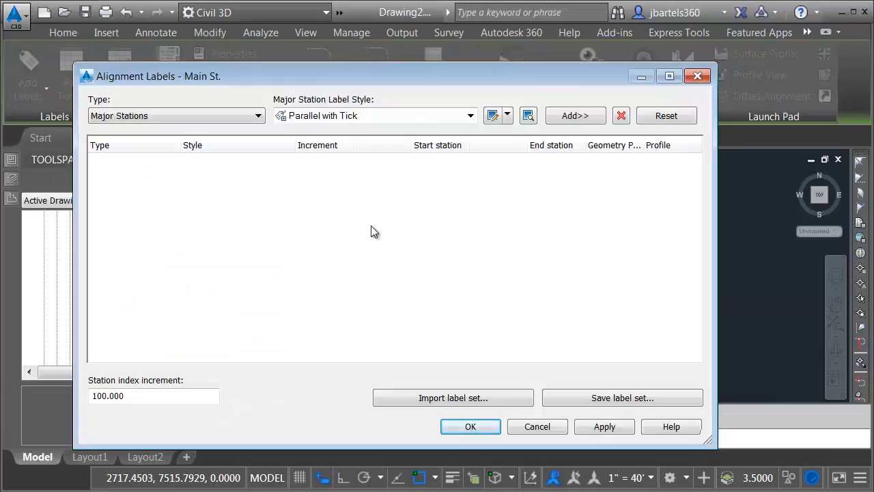
{"action": "left_click", "coordinate": [427, 398]}
{"action": "left_click", "coordinate": [214, 75]}
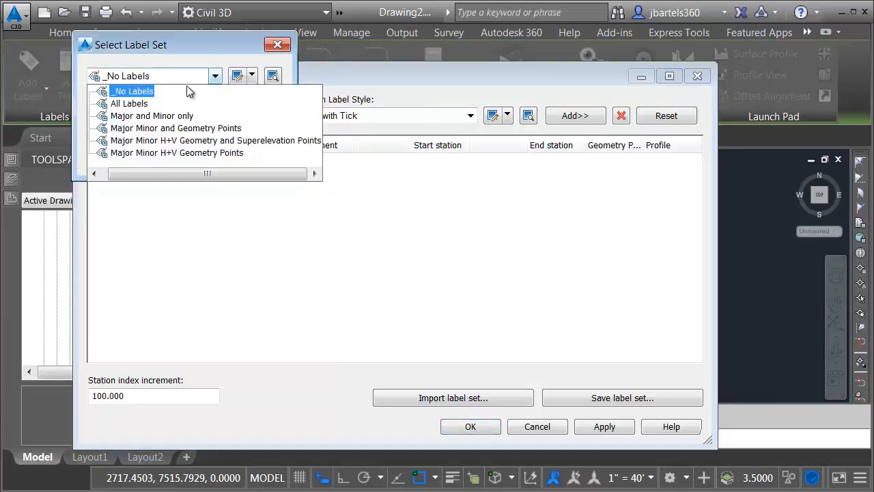
{"action": "left_click", "coordinate": [132, 142]}
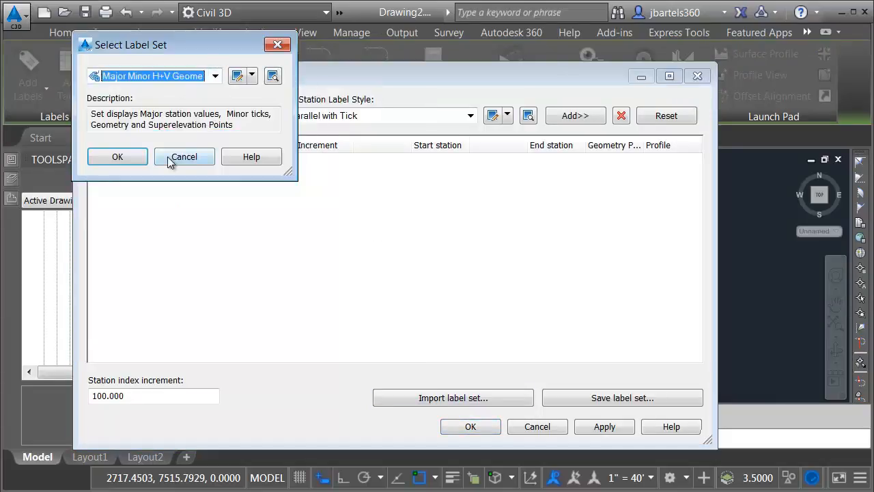
{"action": "left_click", "coordinate": [118, 156]}
{"action": "left_click", "coordinate": [470, 426]}
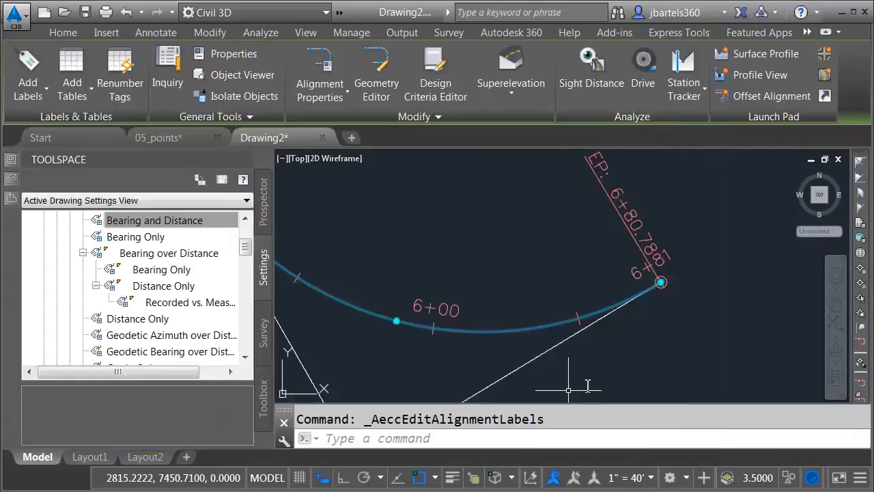
{"action": "key", "text": "Escape"}
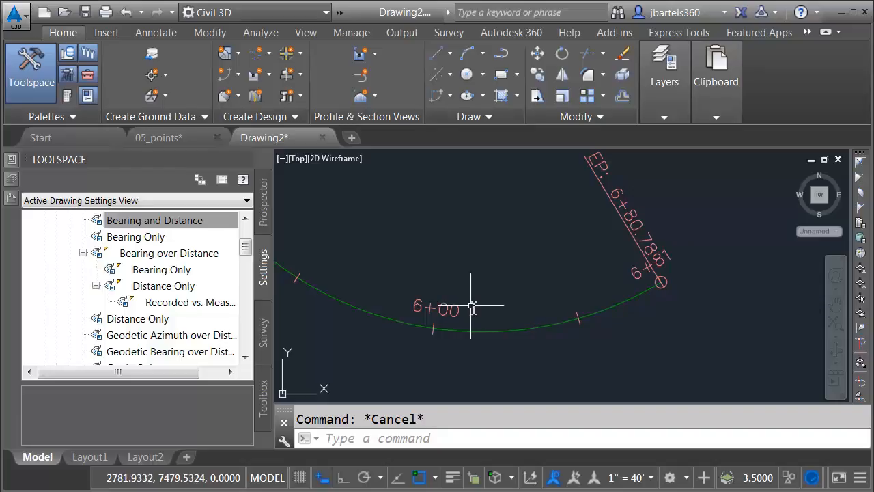
Edit the Parallel with Tick style under Alignment > Label Styles > Station > Major Station, showing its Layout
{"action": "left_click", "coordinate": [178, 220]}
{"action": "left_click_drag", "start_coordinate": [245, 249], "coordinate": [246, 237]}
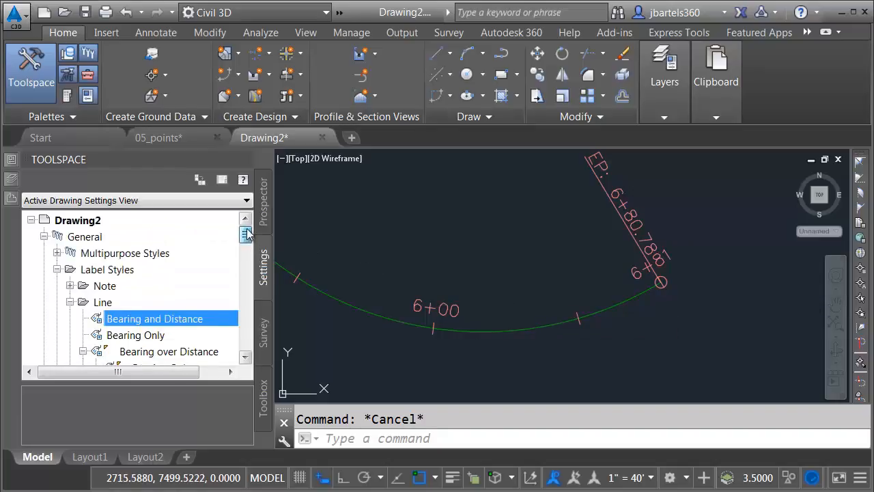
{"action": "left_click", "coordinate": [44, 236]}
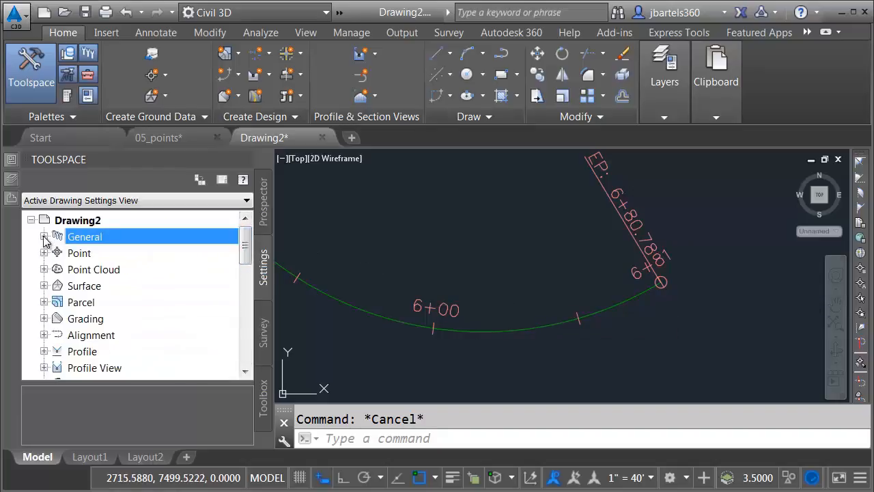
{"action": "left_click", "coordinate": [44, 335]}
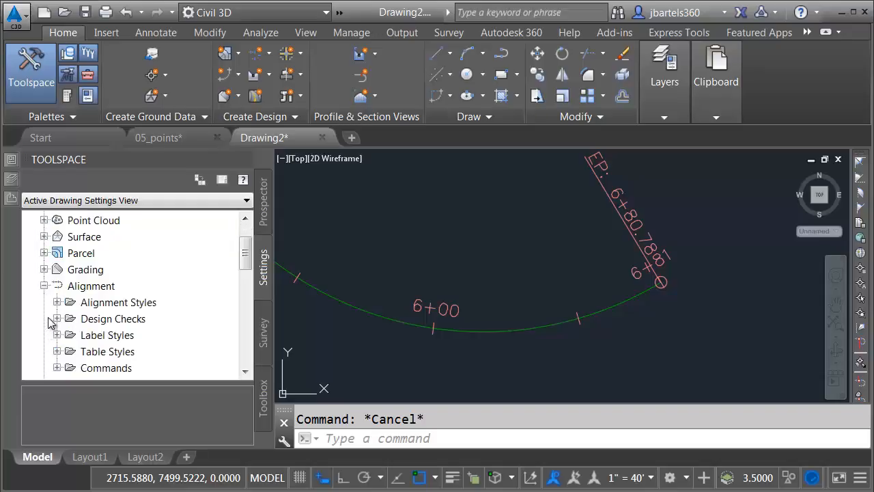
{"action": "left_click", "coordinate": [58, 335]}
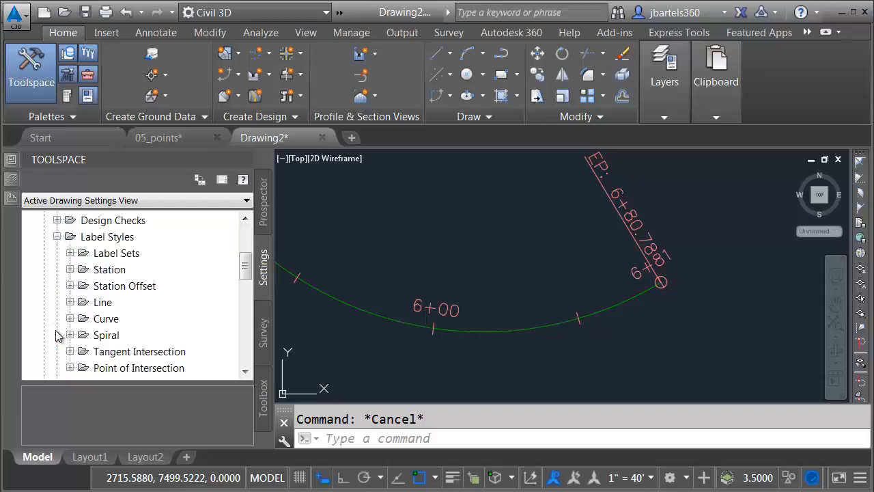
{"action": "left_click", "coordinate": [70, 269]}
{"action": "left_click", "coordinate": [83, 254]}
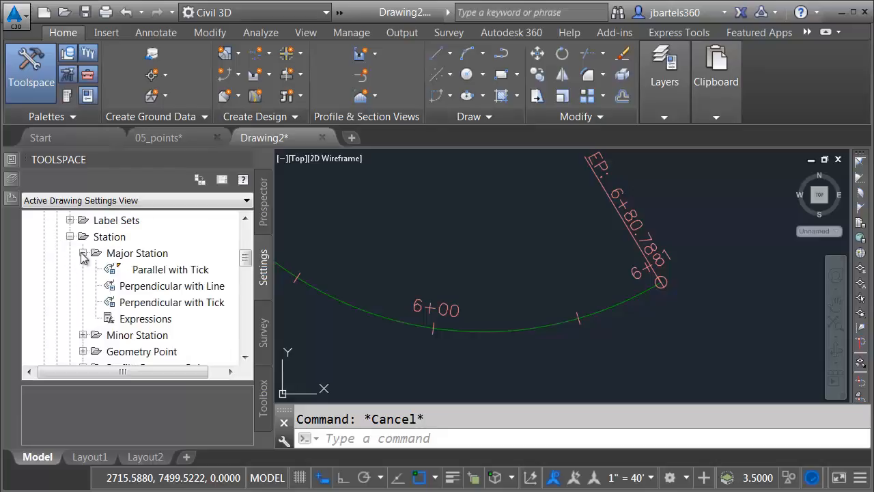
{"action": "right_click", "coordinate": [136, 272]}
{"action": "left_click", "coordinate": [166, 277]}
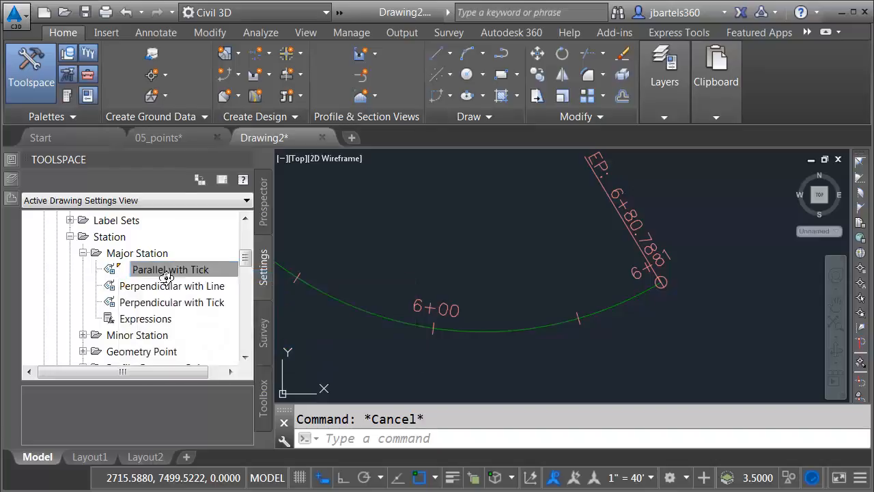
{"action": "left_click", "coordinate": [137, 56]}
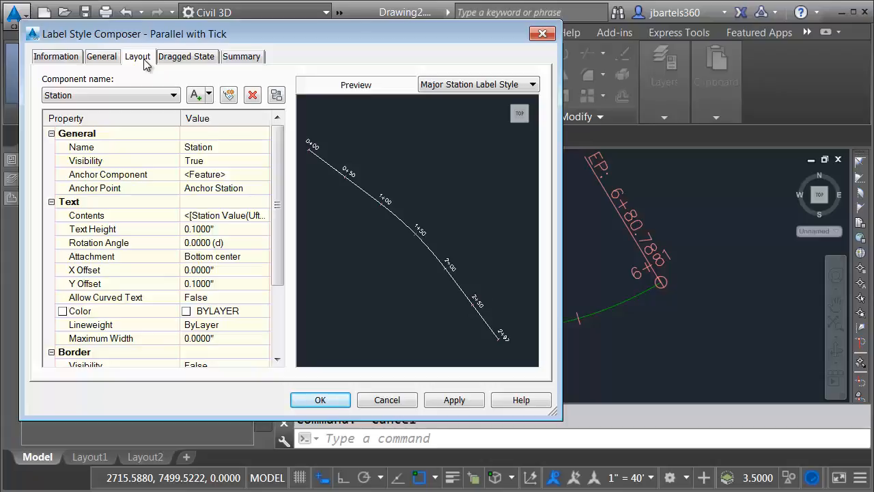
Give the station value field 0.01 precision and drop decimals on whole-number stations
{"action": "left_click", "coordinate": [201, 217]}
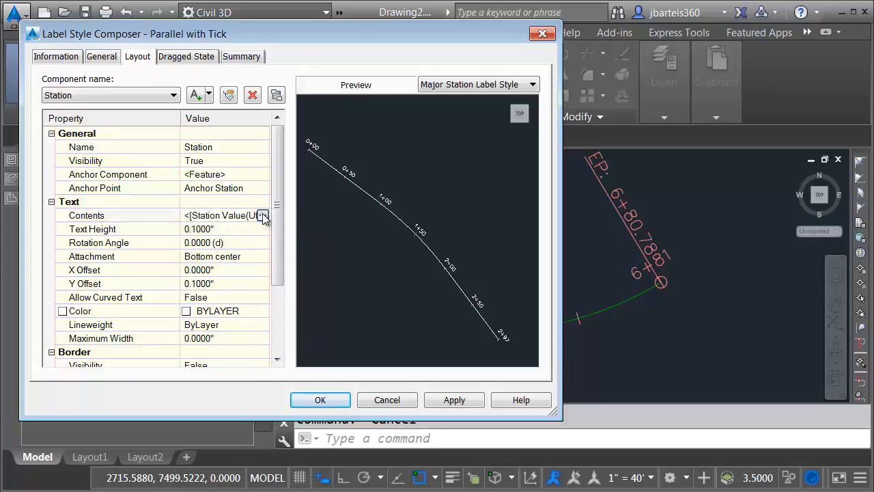
{"action": "left_click", "coordinate": [263, 215]}
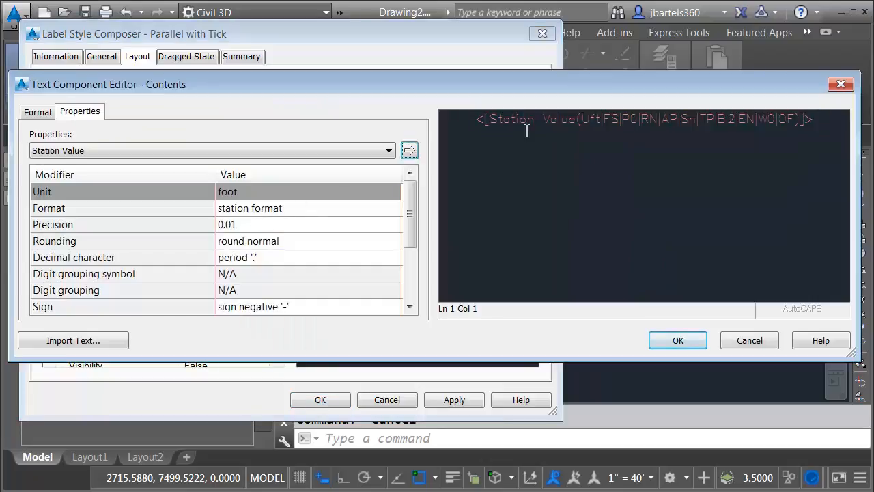
{"action": "left_click", "coordinate": [536, 120]}
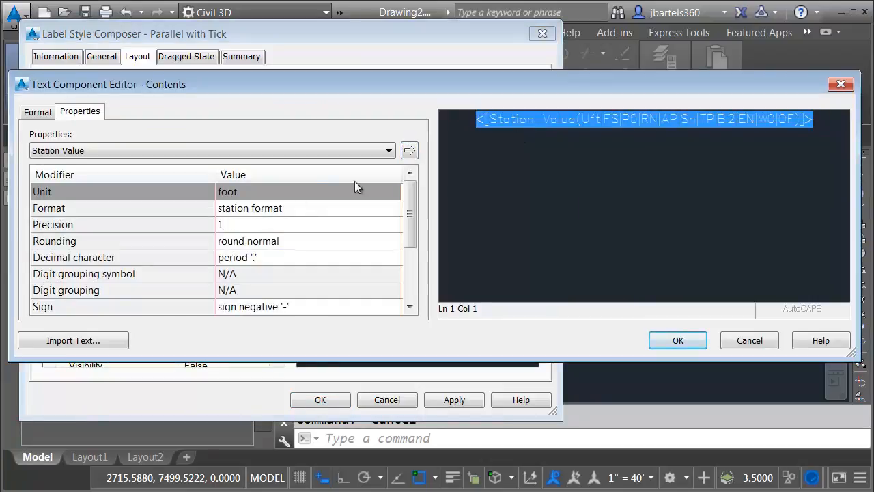
{"action": "left_click", "coordinate": [246, 225]}
{"action": "left_click", "coordinate": [245, 224]}
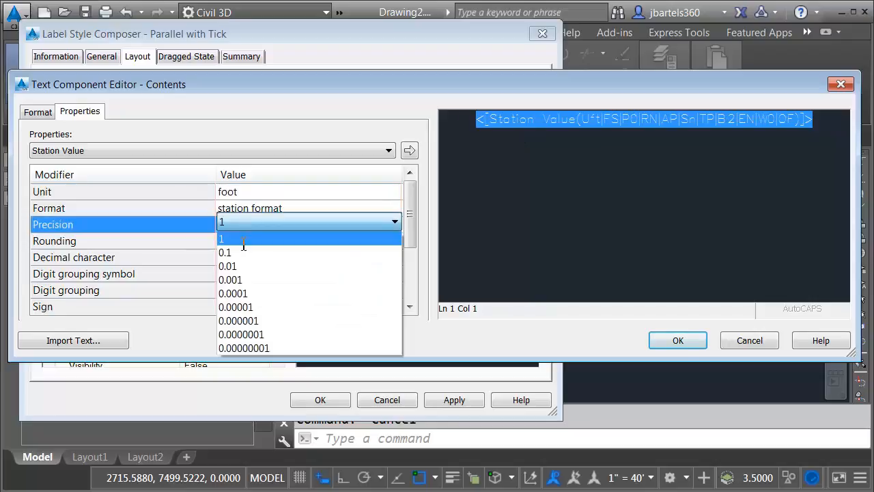
{"action": "left_click", "coordinate": [240, 266]}
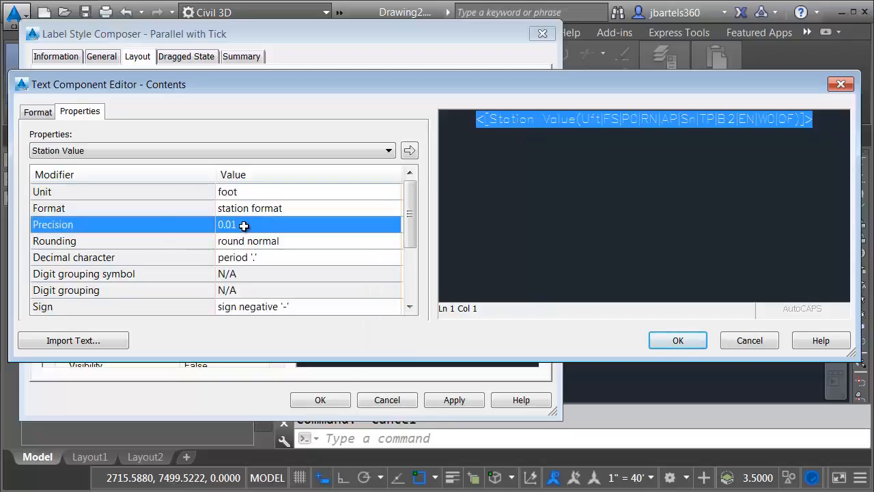
{"action": "left_click_drag", "start_coordinate": [411, 201], "coordinate": [412, 238]}
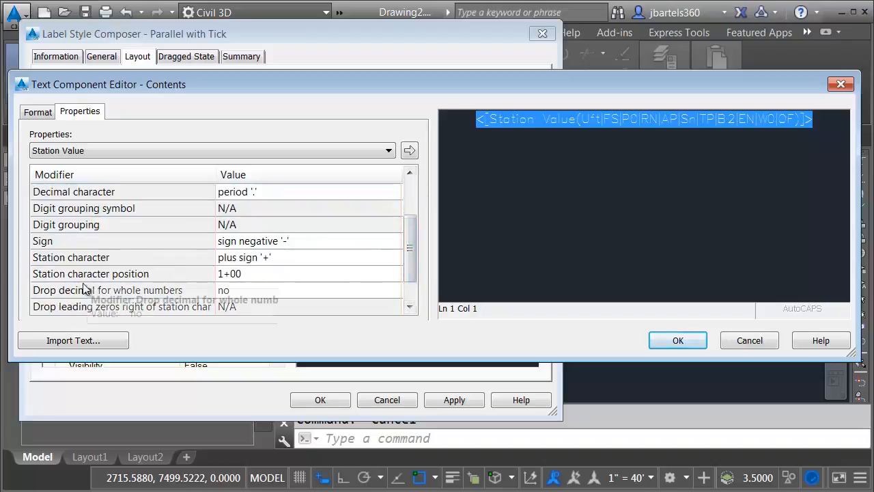
{"action": "left_click", "coordinate": [238, 291]}
{"action": "left_click", "coordinate": [246, 290]}
{"action": "left_click", "coordinate": [240, 305]}
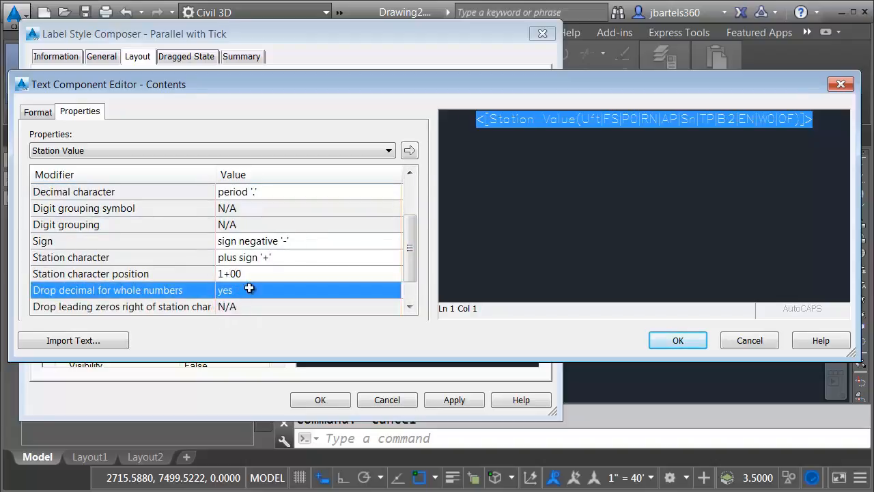
{"action": "left_click", "coordinate": [410, 152]}
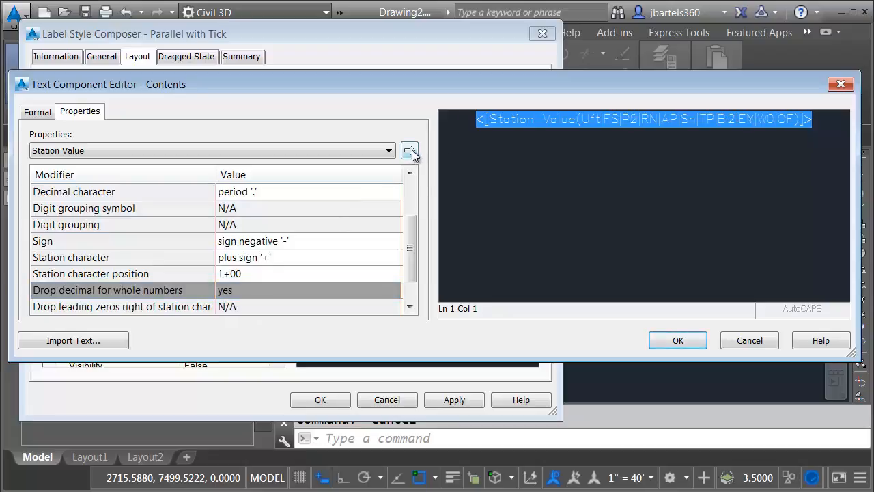
{"action": "left_click", "coordinate": [676, 340]}
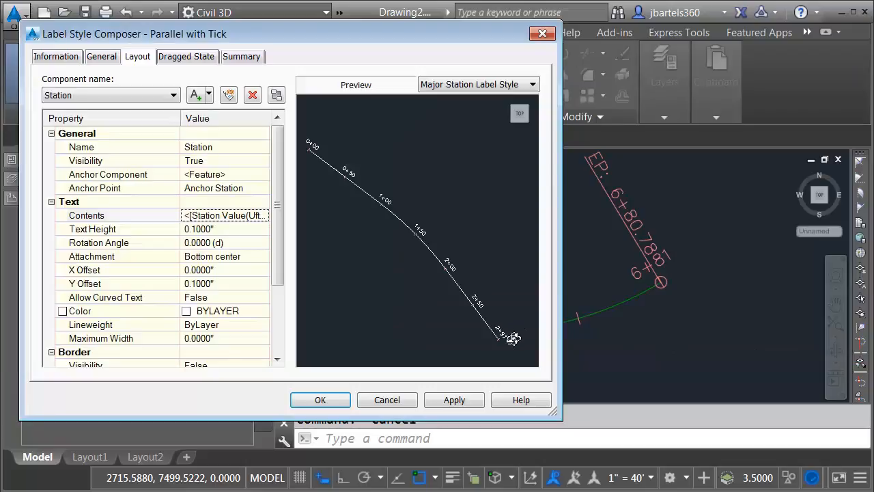
Check the preview at stations 2+50 and 2+97.47 and save the style changes
{"action": "scroll", "coordinate": [512, 335], "scroll_direction": "up", "scroll_amount": 3}
{"action": "middle_click_drag", "start_coordinate": [509, 338], "coordinate": [345, 147]}
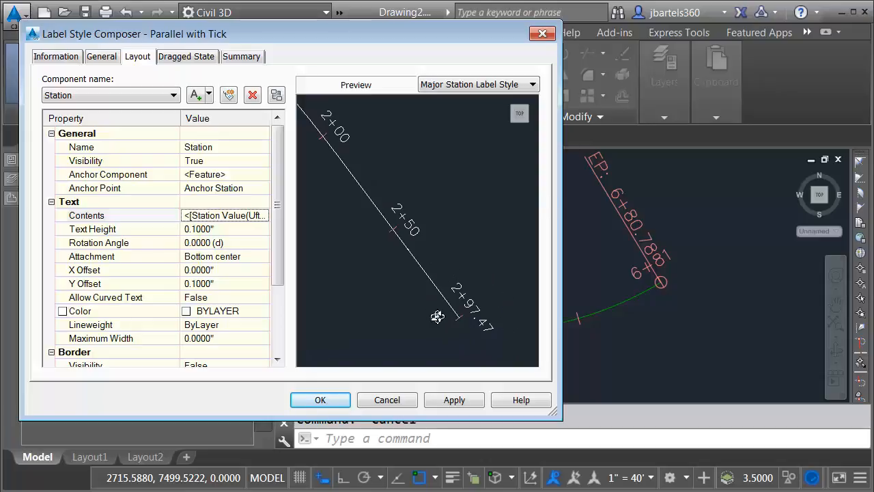
{"action": "left_click", "coordinate": [340, 403]}
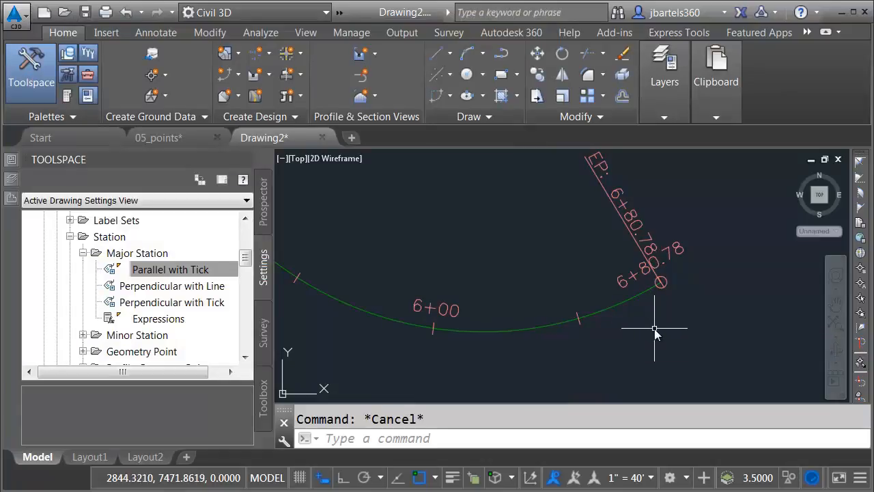
Lay out a new tangent-only alignment named Second St. running across Main St
{"action": "scroll", "coordinate": [655, 328], "scroll_direction": "down", "scroll_amount": 5}
{"action": "mouse_move", "coordinate": [610, 303]}
{"action": "middle_mouse_down"}
{"action": "mouse_move", "coordinate": [605, 288]}
{"action": "mouse_move", "coordinate": [679, 296]}
{"action": "middle_mouse_up"}
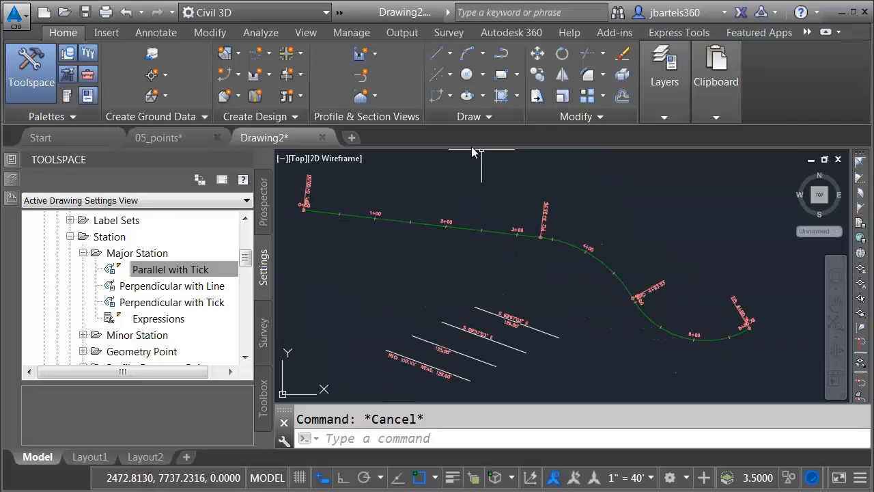
{"action": "left_click", "coordinate": [261, 54]}
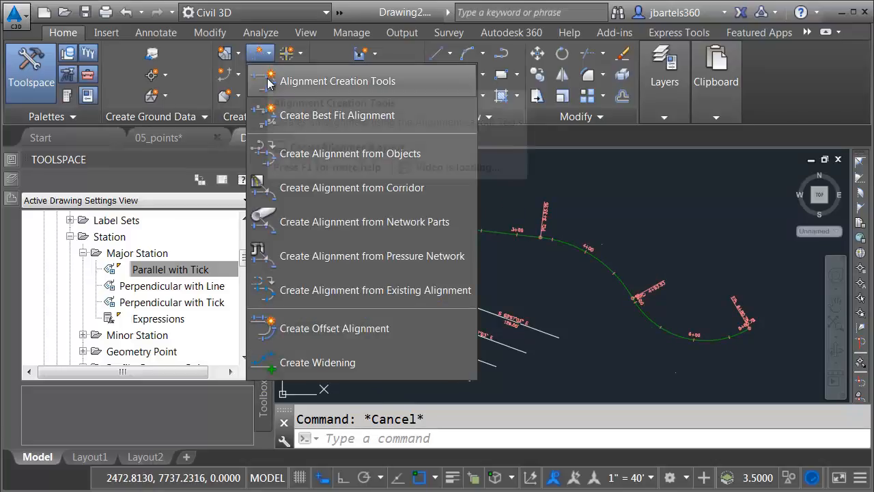
{"action": "left_click", "coordinate": [268, 82]}
{"action": "left_click_drag", "start_coordinate": [175, 55], "coordinate": [28, 54]}
{"action": "type", "text": "Second St."}
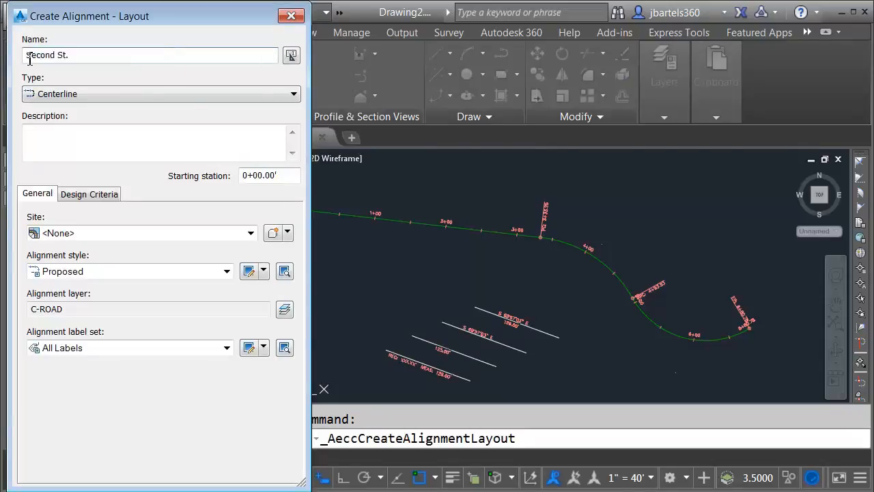
{"action": "key", "text": "Return"}
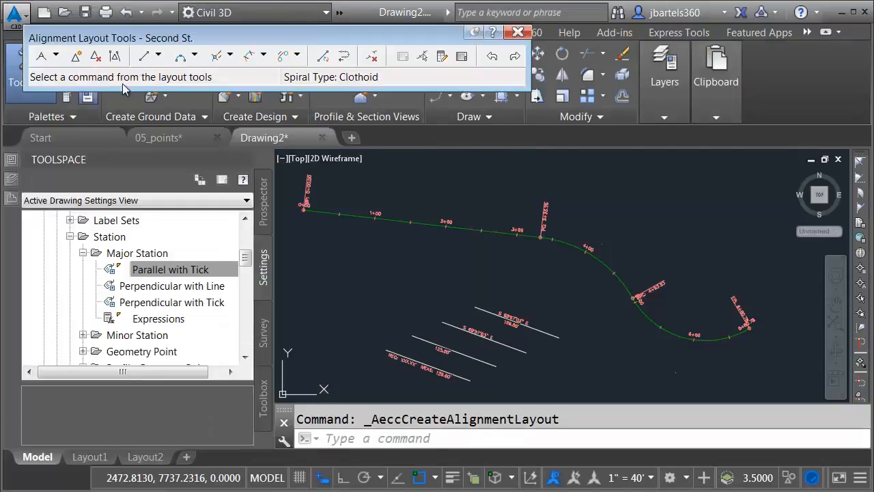
{"action": "left_click", "coordinate": [41, 58]}
{"action": "left_click", "coordinate": [374, 308]}
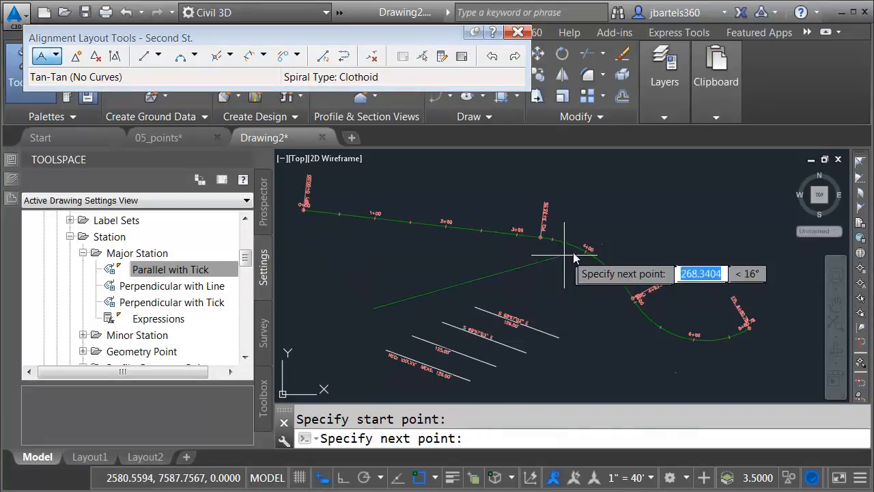
{"action": "left_click", "coordinate": [698, 196]}
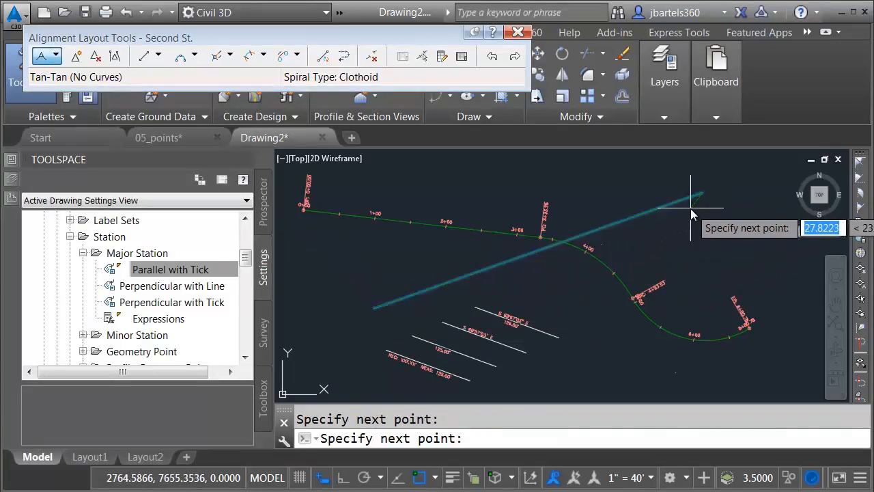
{"action": "key", "text": "Return"}
{"action": "left_click", "coordinate": [518, 32]}
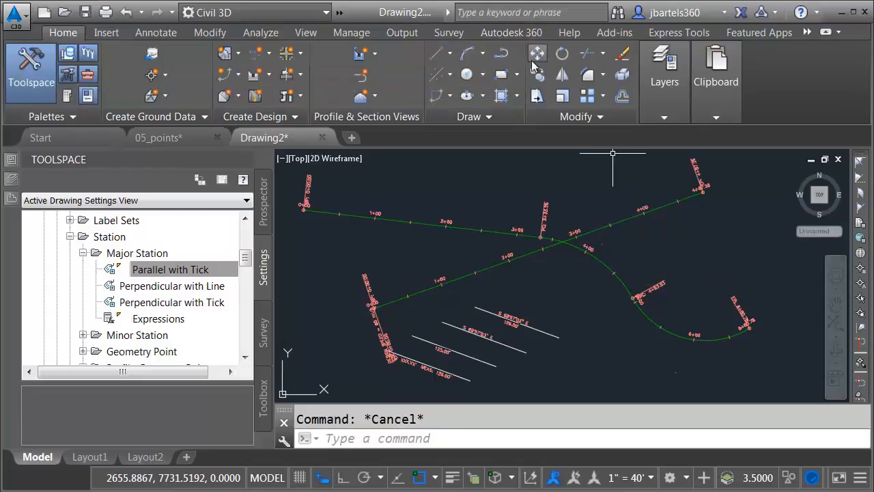
Inspect the stations at the Main St./Second St. crossing and collapse the Station label style branch
{"action": "scroll", "coordinate": [567, 242], "scroll_direction": "up", "scroll_amount": 4}
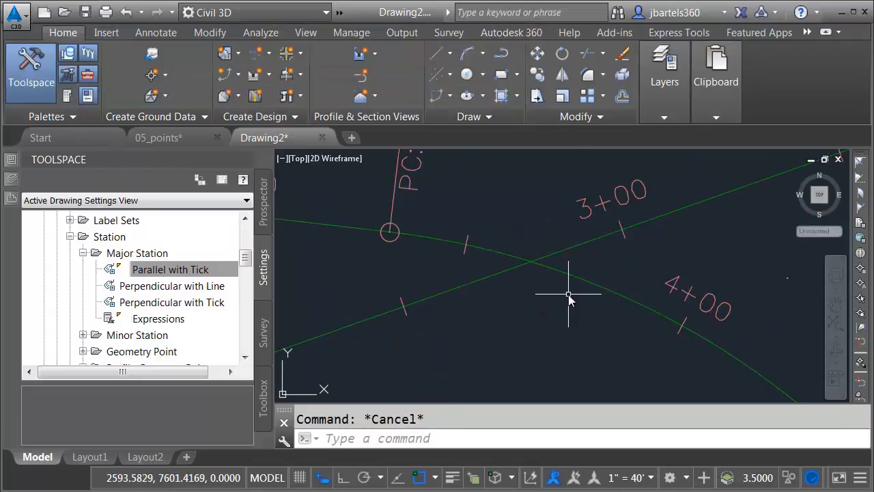
{"action": "mouse_move", "coordinate": [555, 311]}
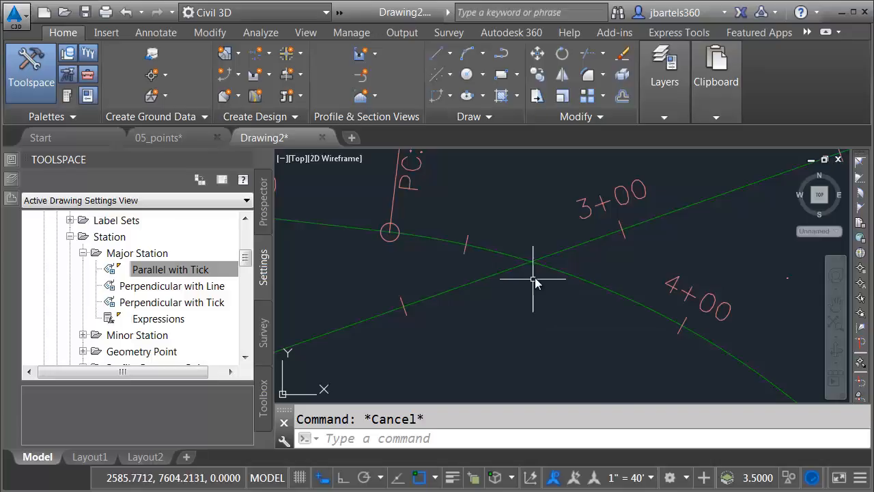
{"action": "mouse_move", "coordinate": [530, 305]}
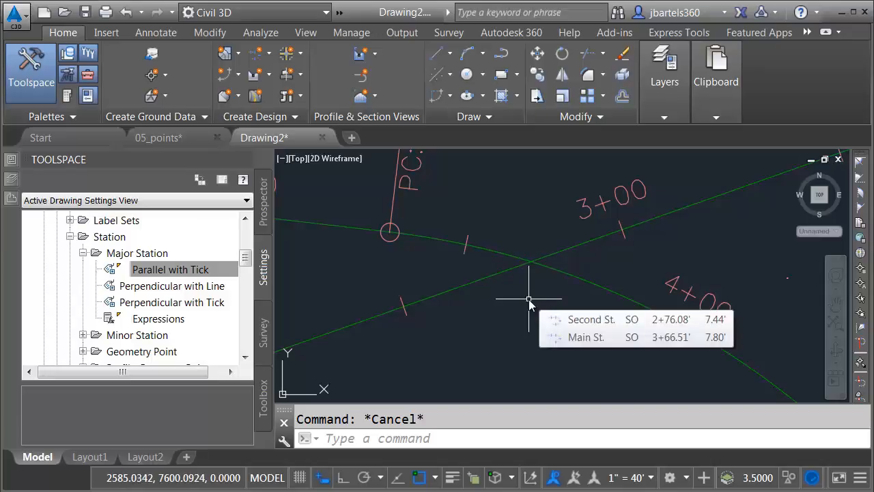
{"action": "left_click", "coordinate": [71, 236]}
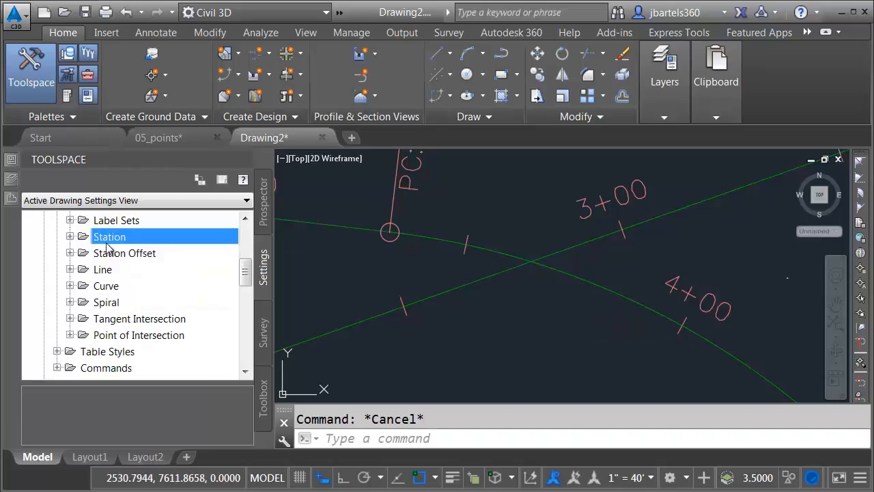
Expand the Station Offset label styles and create a new Station Offset style
{"action": "left_click_drag", "start_coordinate": [246, 271], "coordinate": [246, 257]}
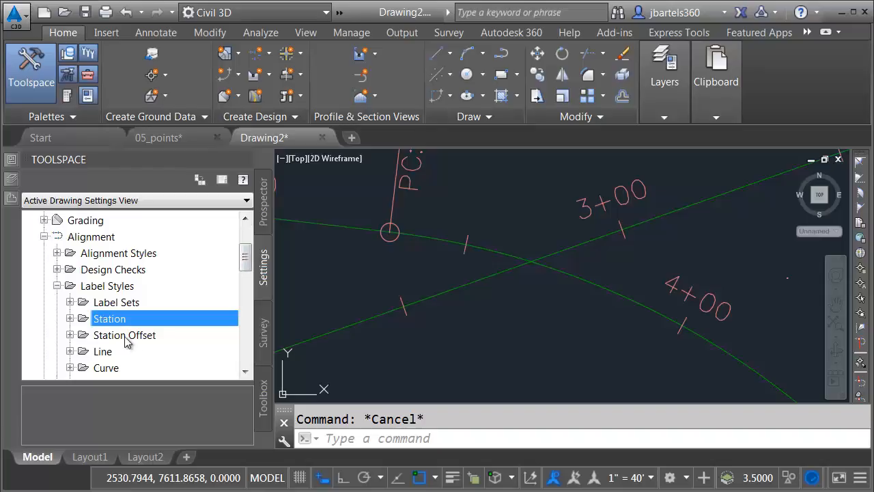
{"action": "left_click", "coordinate": [70, 335]}
{"action": "left_click_drag", "start_coordinate": [244, 254], "coordinate": [245, 257]}
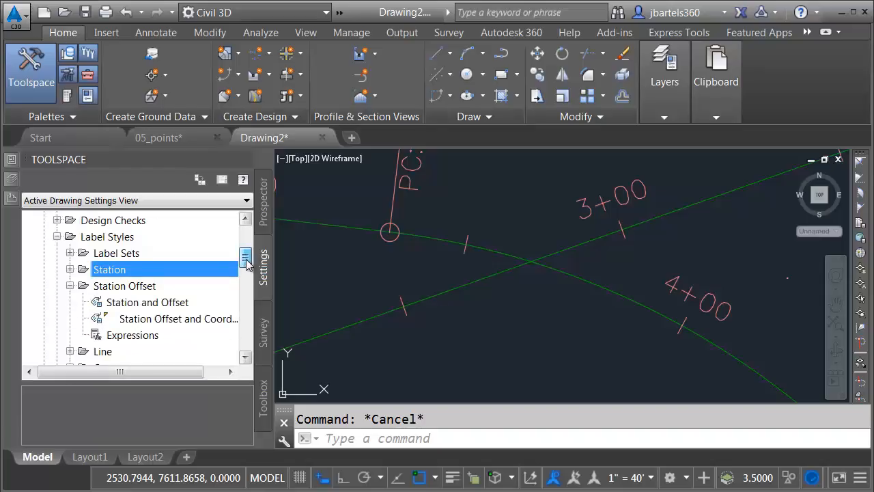
{"action": "right_click", "coordinate": [113, 289]}
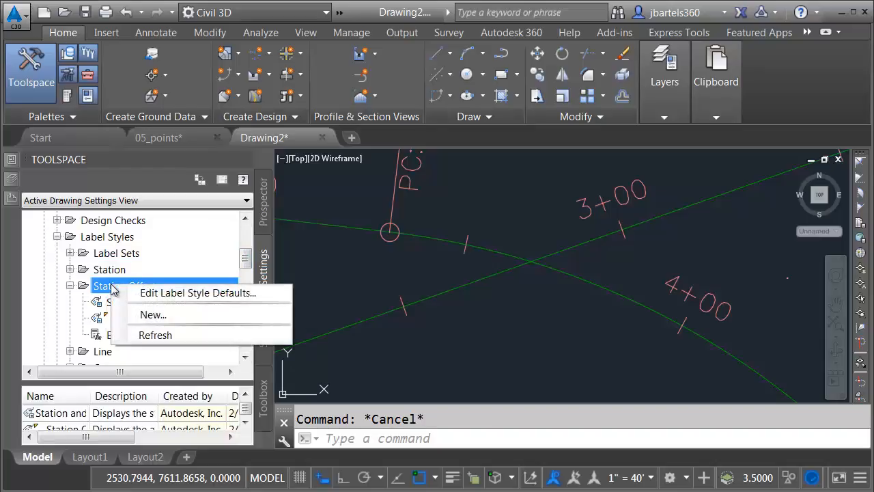
{"action": "left_click", "coordinate": [146, 315]}
Name the style 'Station Intersection Label' and delete its Station Offset component
{"action": "left_click_drag", "start_coordinate": [197, 95], "coordinate": [36, 100]}
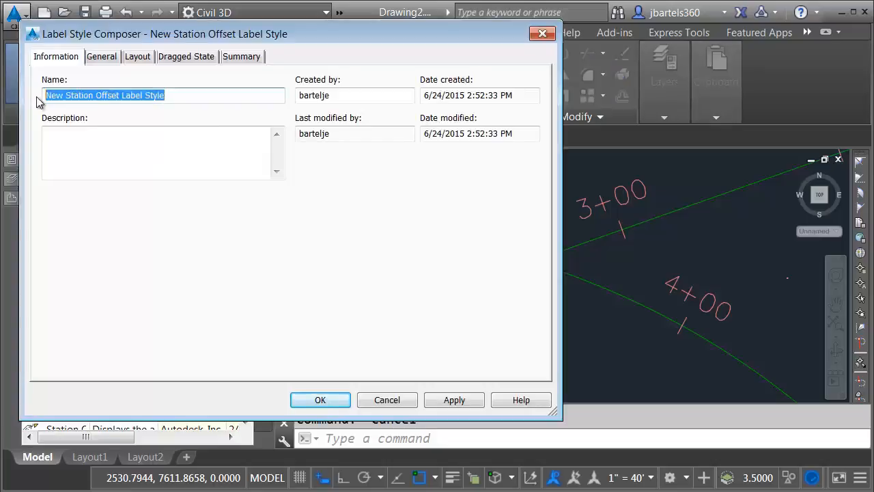
{"action": "type", "text": "Station"}
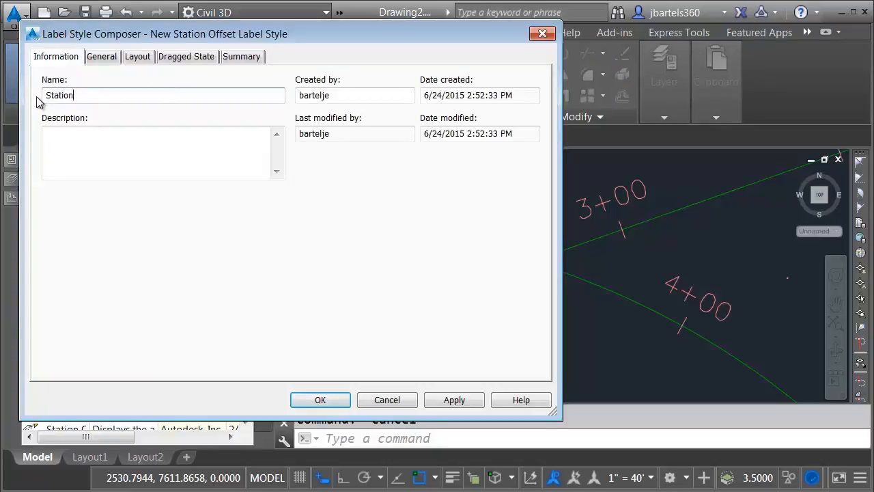
{"action": "type", "text": " Intersection Label"}
{"action": "left_click", "coordinate": [134, 59]}
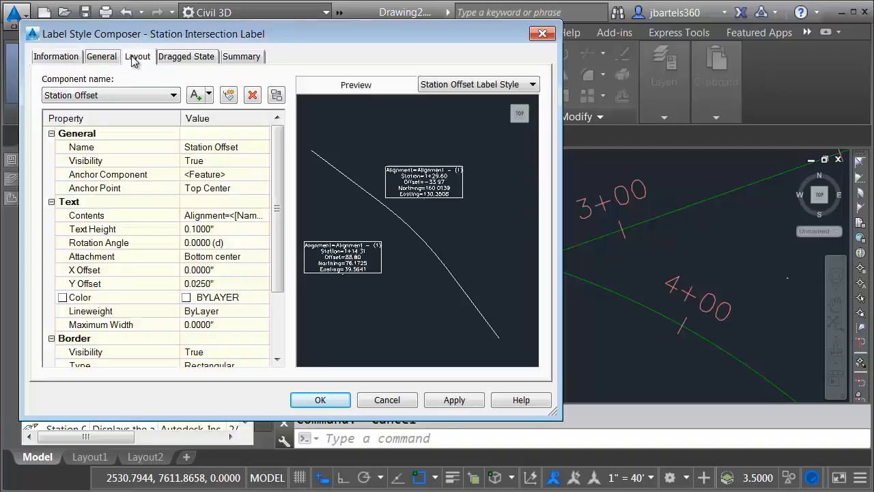
{"action": "left_click", "coordinate": [155, 99]}
{"action": "left_click", "coordinate": [156, 100]}
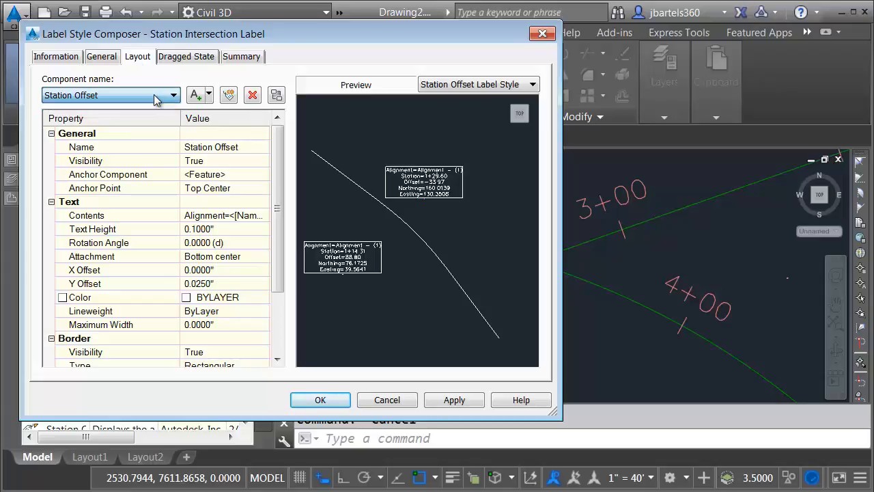
{"action": "left_click", "coordinate": [252, 96]}
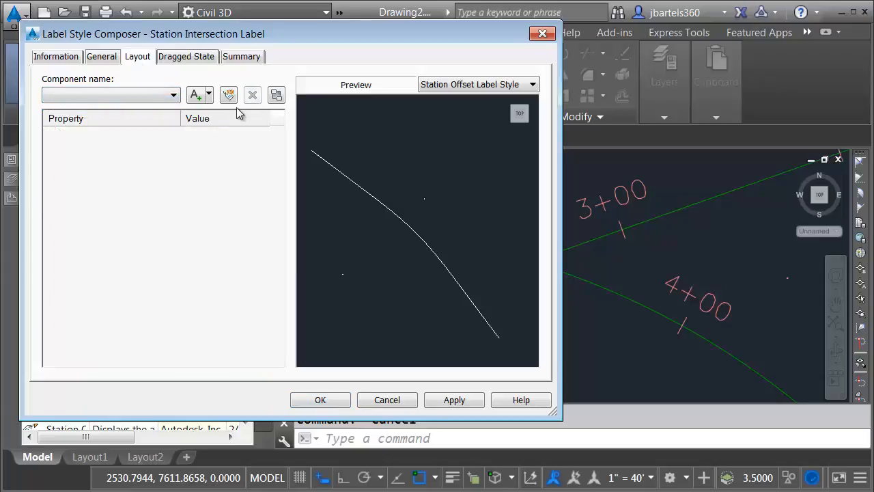
Add a text component named Primary Station Label
{"action": "left_click", "coordinate": [196, 97]}
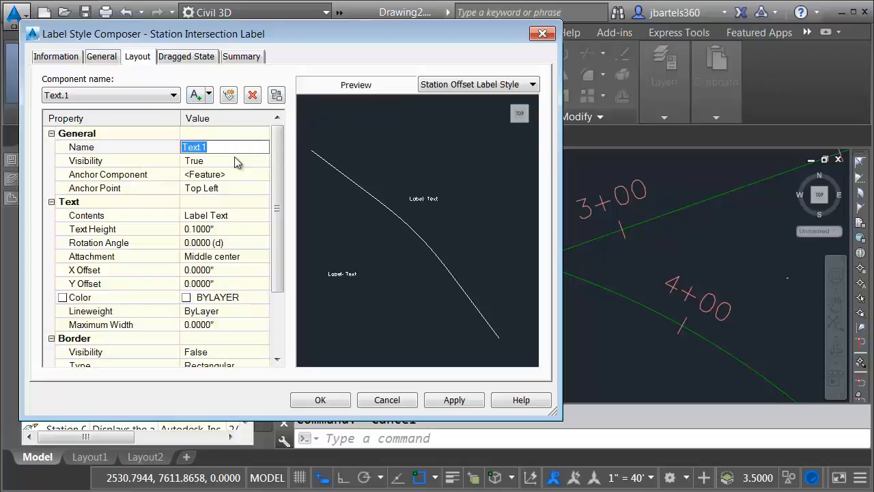
{"action": "type", "text": "Primary Sta"}
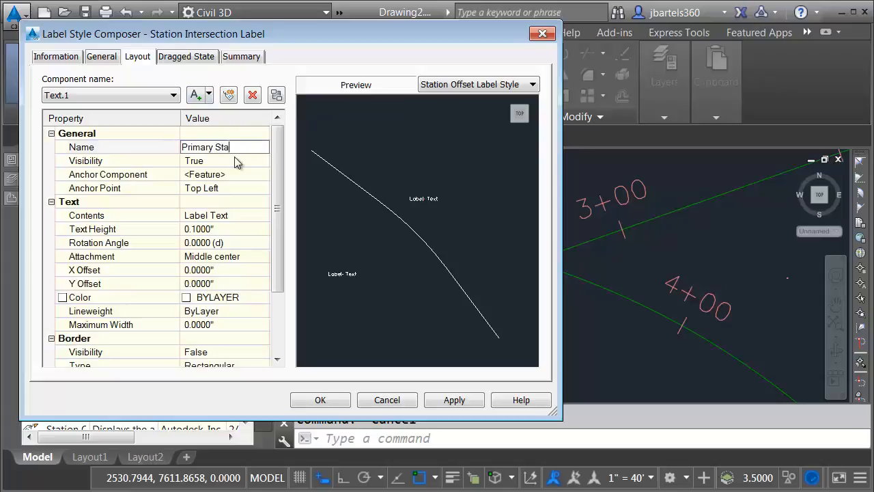
{"action": "type", "text": "bel"}
{"action": "left_click", "coordinate": [211, 216]}
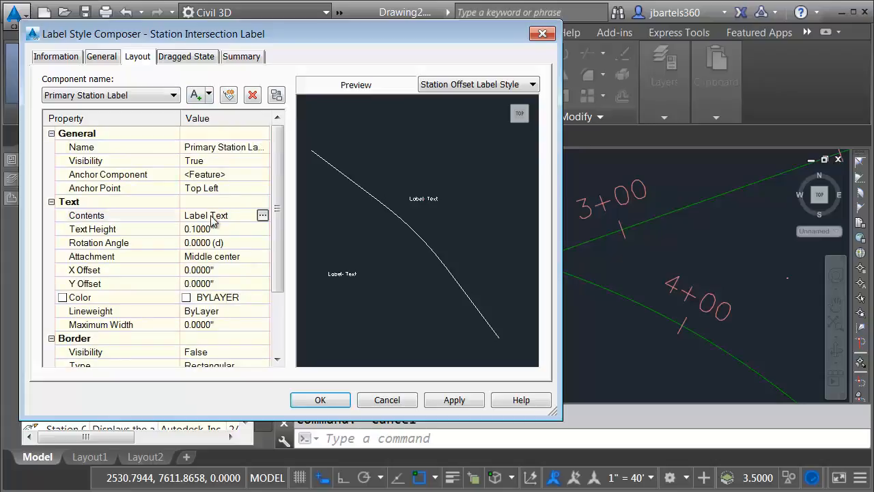
Set the component's contents to Alignment Name, a dash, then Station Value, and frame the preview
{"action": "left_click", "coordinate": [263, 216]}
{"action": "left_click_drag", "start_coordinate": [689, 121], "coordinate": [613, 122]}
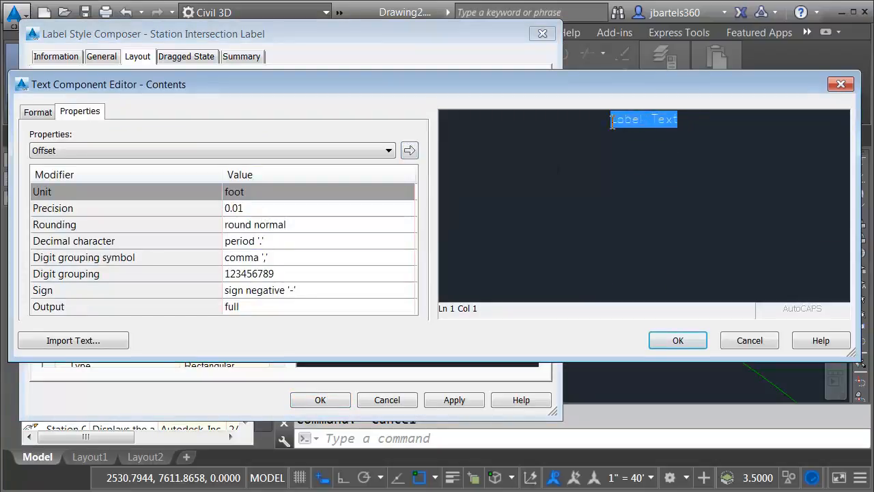
{"action": "left_click", "coordinate": [254, 150]}
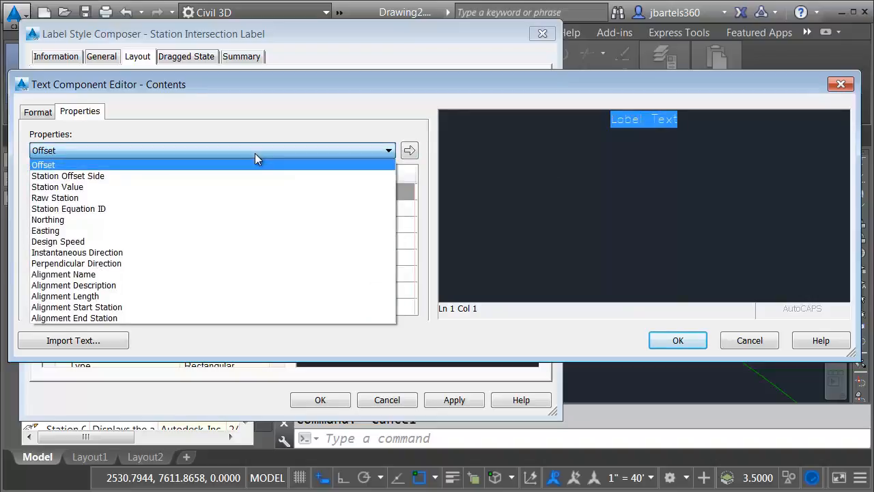
{"action": "left_click", "coordinate": [102, 275]}
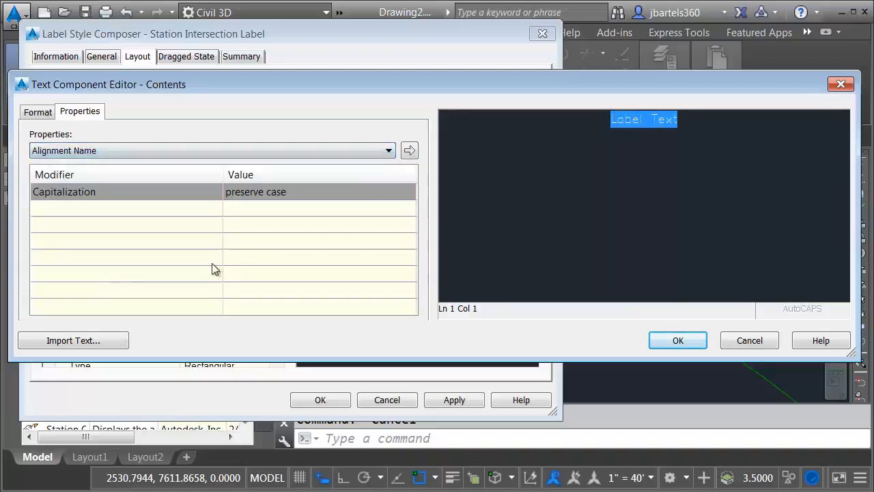
{"action": "left_click", "coordinate": [410, 151]}
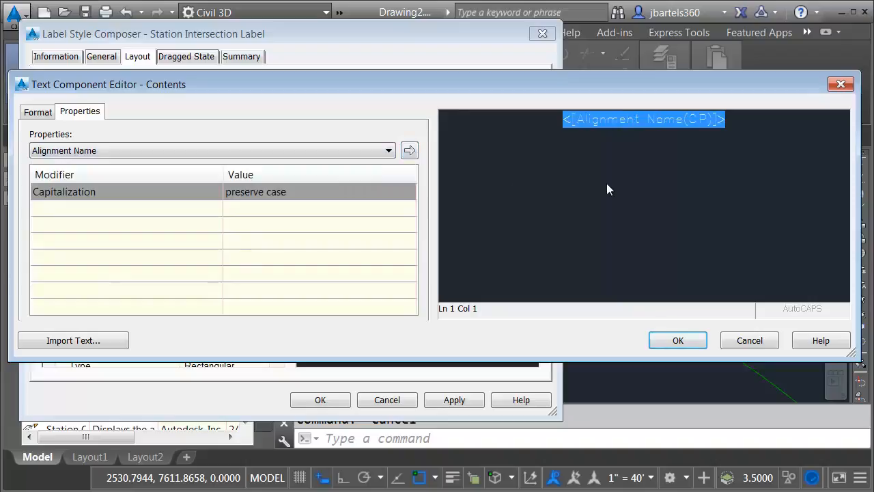
{"action": "left_click", "coordinate": [739, 120]}
{"action": "type", "text": "-"}
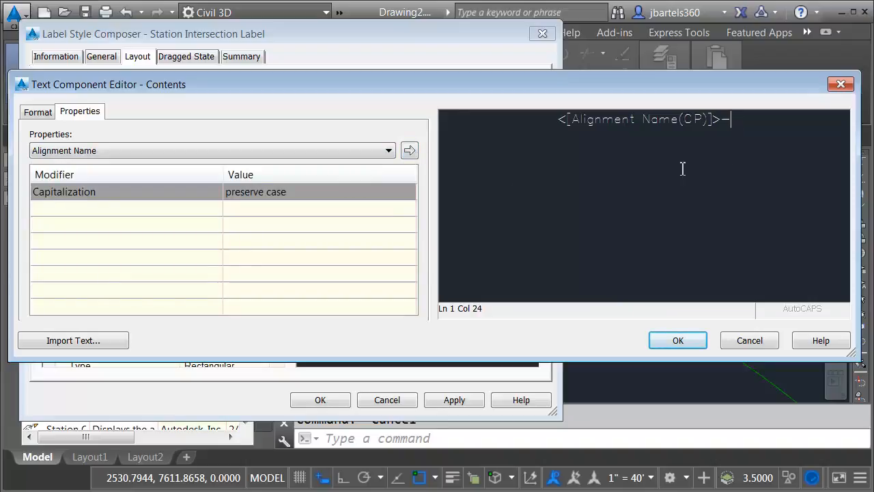
{"action": "left_click", "coordinate": [387, 151]}
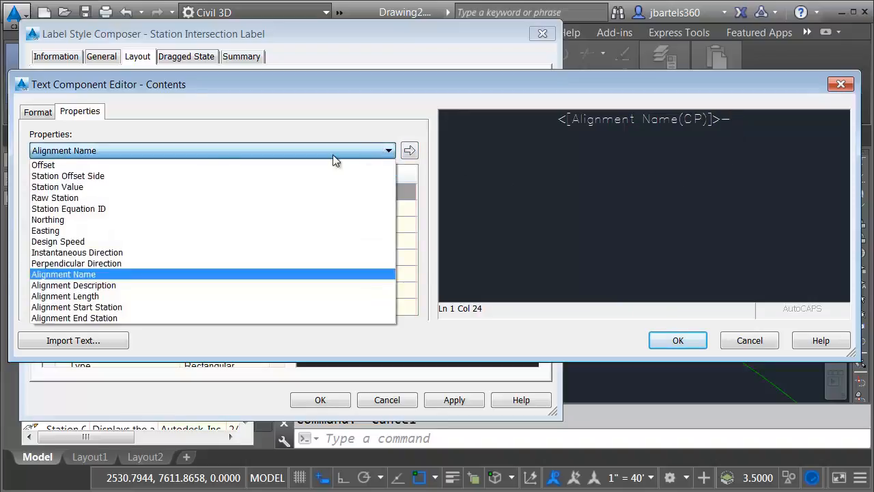
{"action": "left_click", "coordinate": [187, 187]}
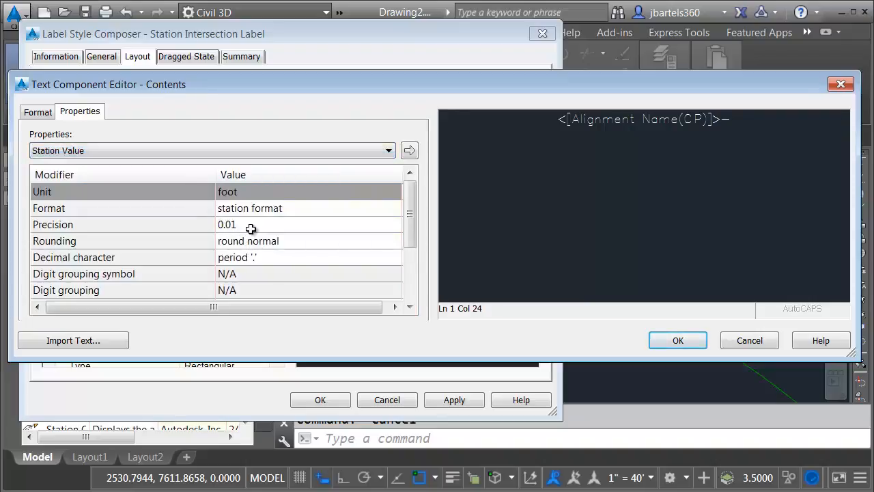
{"action": "left_click", "coordinate": [409, 150]}
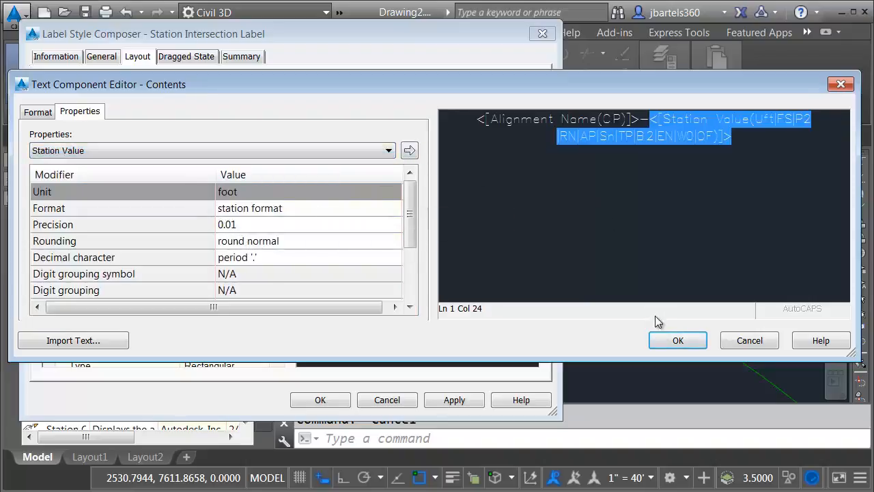
{"action": "left_click", "coordinate": [677, 340]}
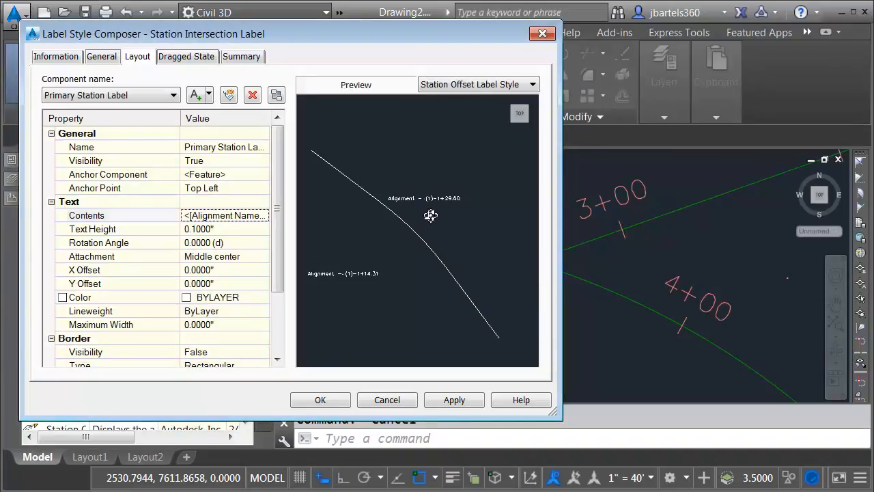
{"action": "scroll", "coordinate": [432, 195], "scroll_direction": "up", "scroll_amount": 4}
{"action": "middle_click_drag", "start_coordinate": [441, 189], "coordinate": [416, 225]}
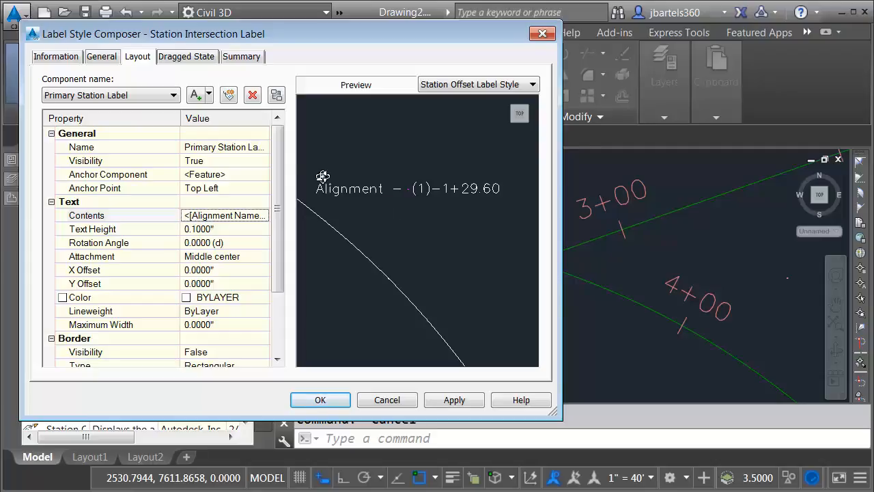
Add an Alignment reference text component named Secondary alignment label
{"action": "left_click", "coordinate": [209, 96]}
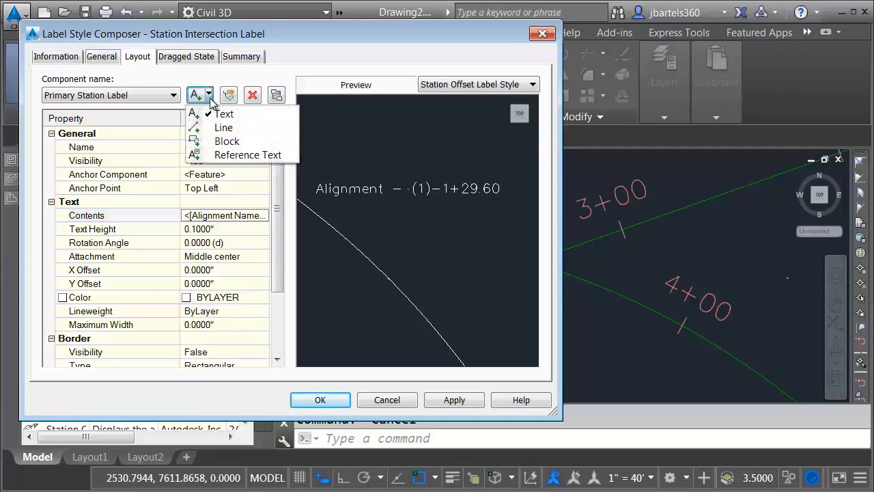
{"action": "left_click", "coordinate": [217, 156]}
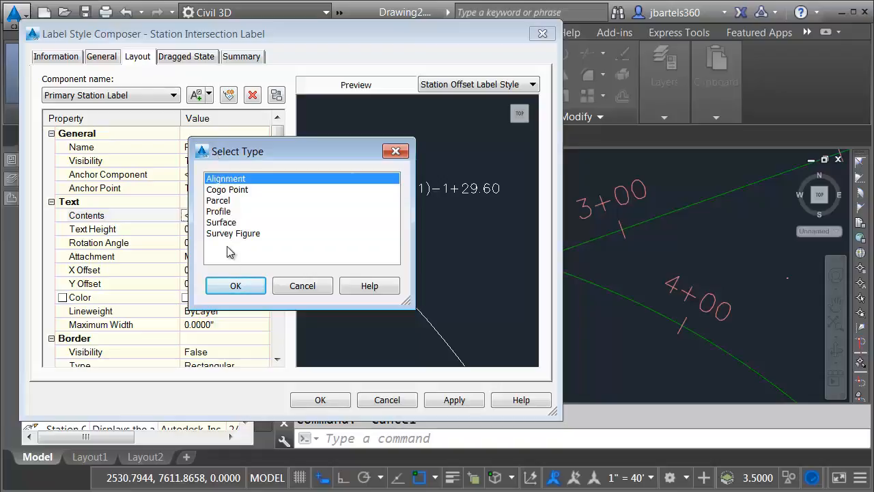
{"action": "left_click", "coordinate": [232, 288]}
{"action": "left_click", "coordinate": [241, 149]}
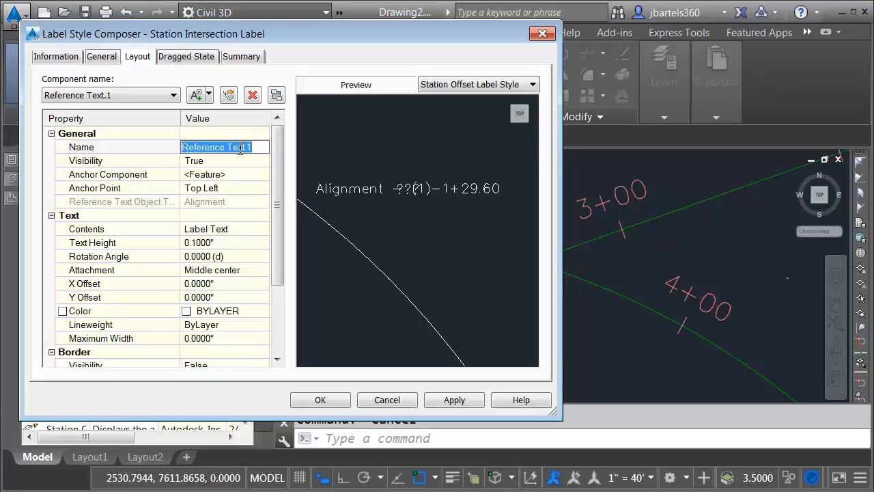
{"action": "type", "text": "Se"}
{"action": "type", "text": "condary alignment label"}
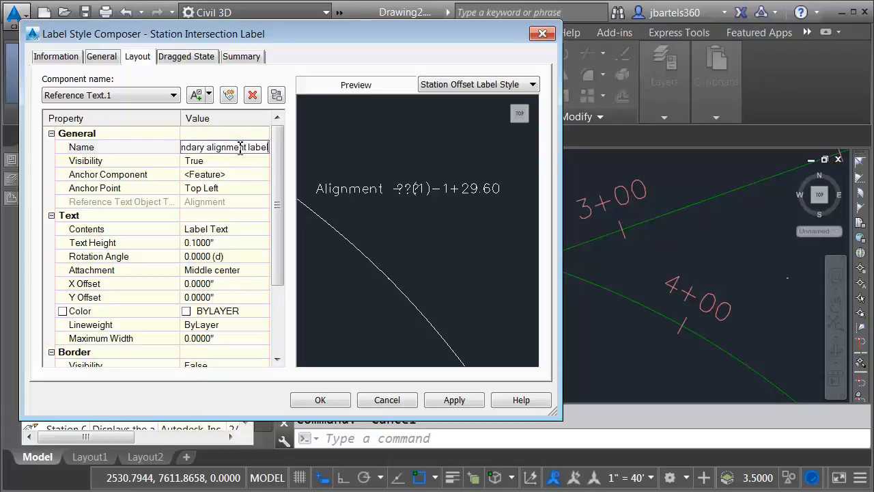
{"action": "left_click", "coordinate": [228, 174]}
Anchor it to Primary Station Label's bottom left with Top left attachment, then select its contents
{"action": "left_click", "coordinate": [233, 176]}
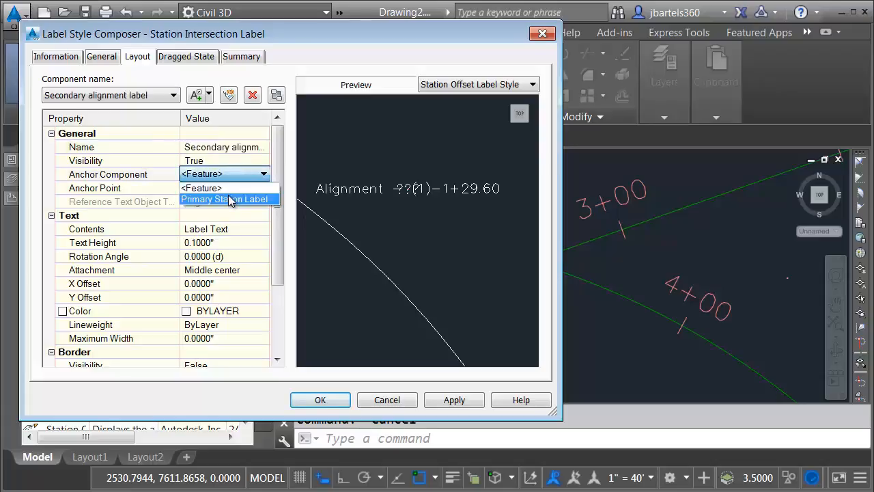
{"action": "left_click", "coordinate": [230, 199]}
{"action": "left_click", "coordinate": [215, 192]}
{"action": "left_click", "coordinate": [229, 188]}
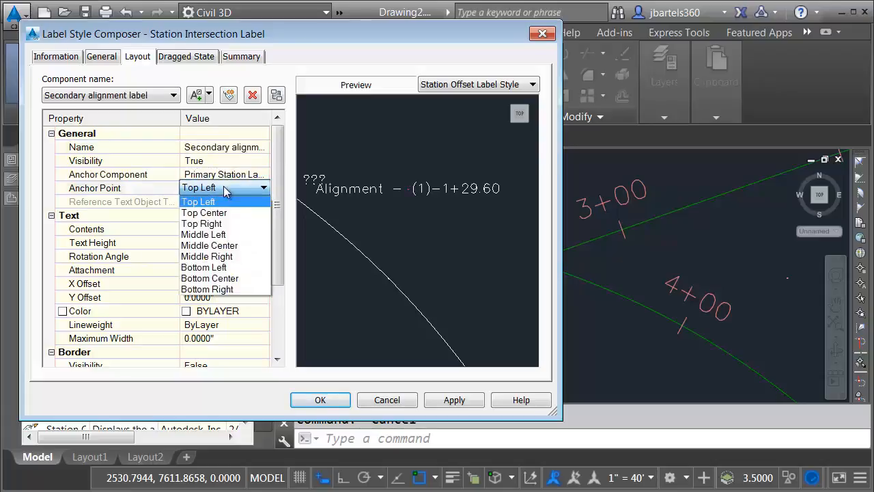
{"action": "left_click", "coordinate": [227, 269]}
{"action": "left_click", "coordinate": [223, 273]}
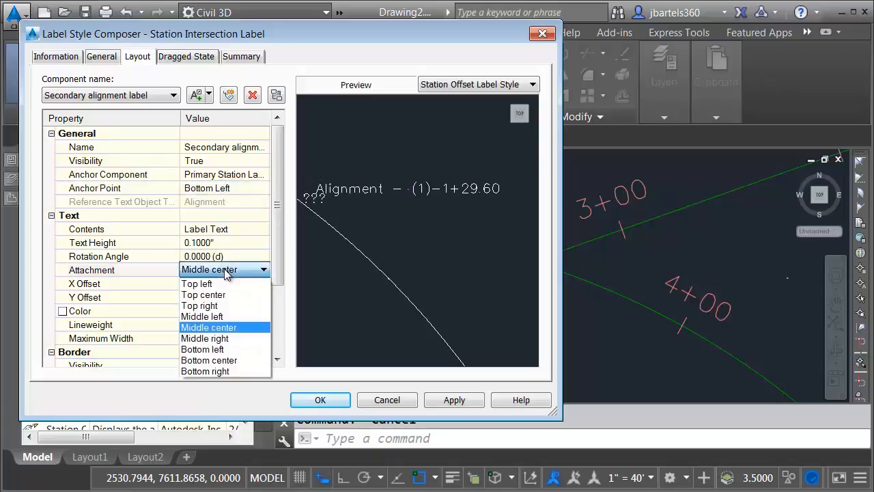
{"action": "left_click", "coordinate": [224, 281]}
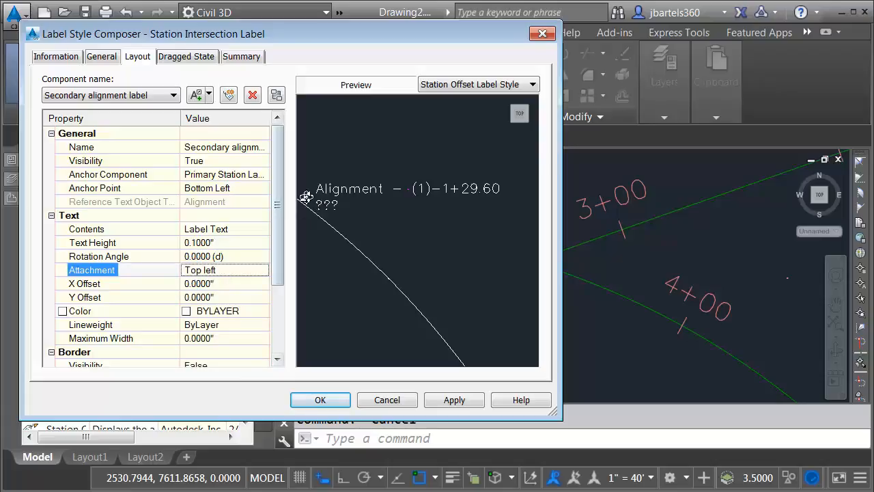
{"action": "left_click", "coordinate": [219, 232]}
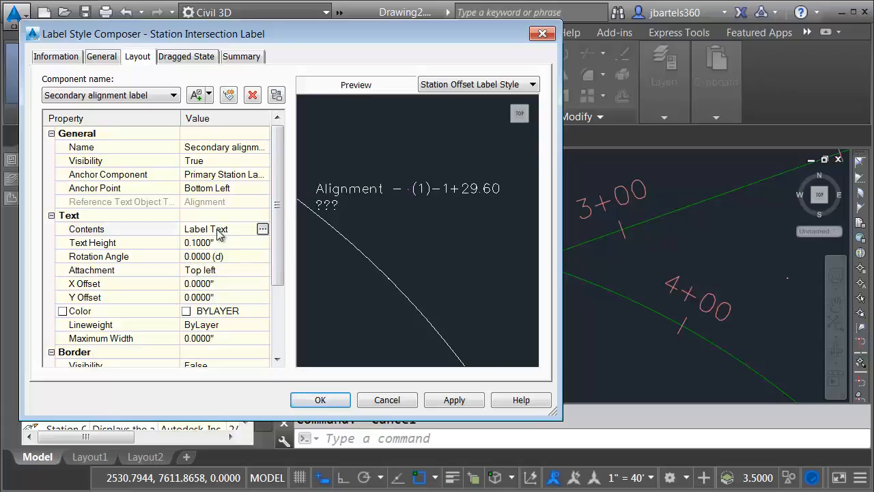
Replace the label's placeholder text with the Alignment Name field followed by a hyphen
{"action": "left_click", "coordinate": [263, 231]}
{"action": "left_click_drag", "start_coordinate": [683, 119], "coordinate": [604, 123]}
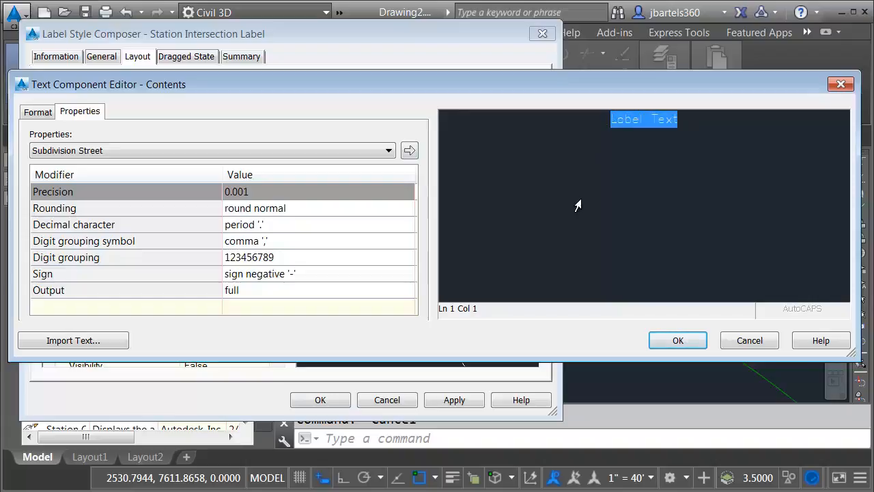
{"action": "left_click", "coordinate": [387, 152]}
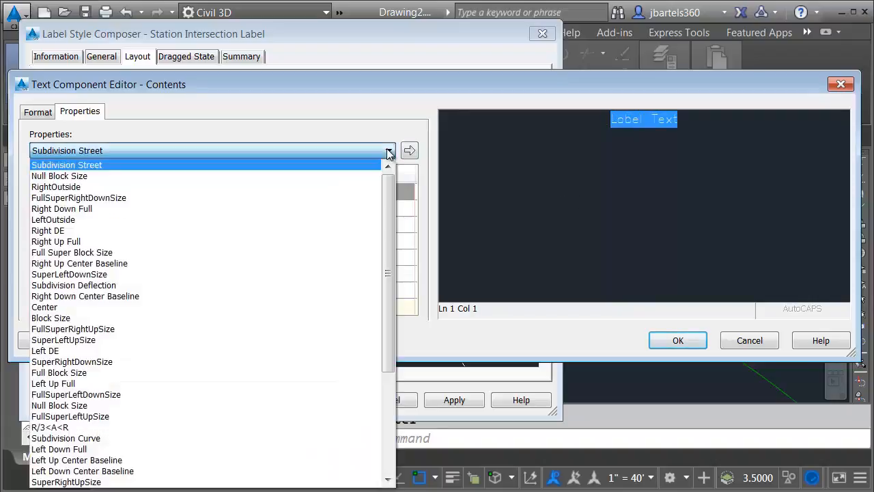
{"action": "left_click_drag", "start_coordinate": [390, 179], "coordinate": [390, 289]}
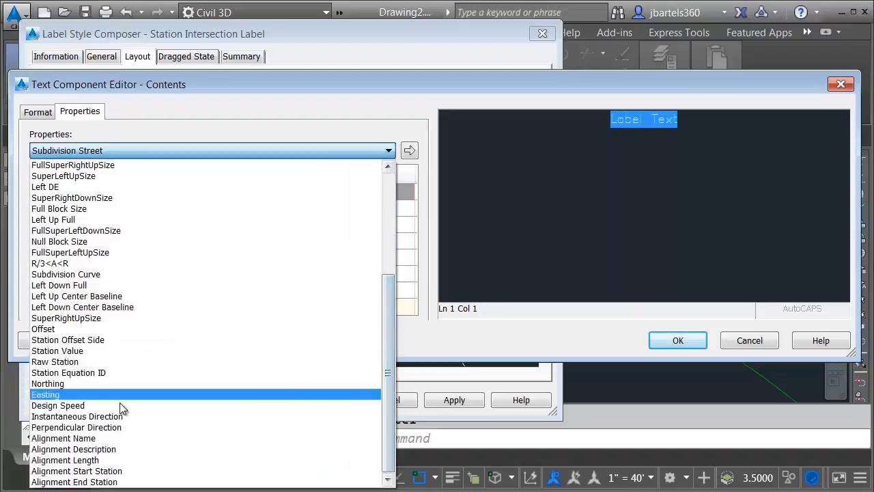
{"action": "left_click", "coordinate": [69, 438]}
{"action": "left_click", "coordinate": [409, 151]}
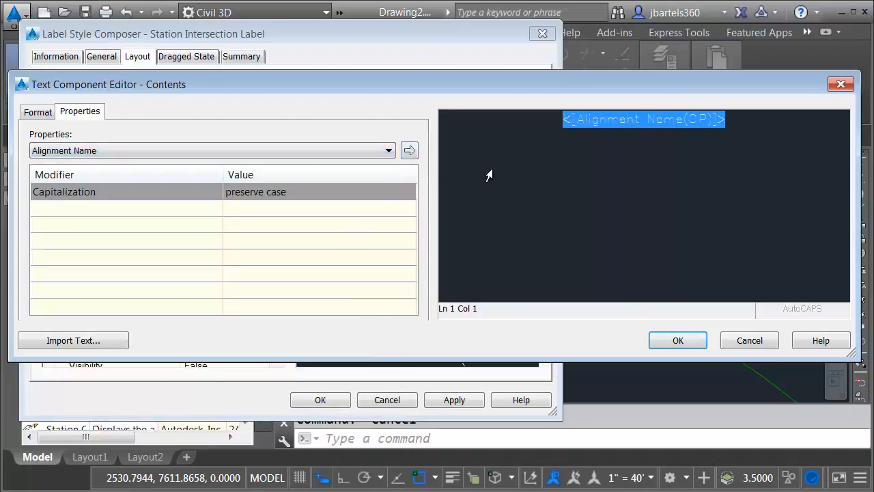
{"action": "left_click", "coordinate": [738, 119]}
{"action": "type", "text": "-"}
Add the Station Value field after the hyphen and save the label style changes
{"action": "left_click", "coordinate": [388, 151]}
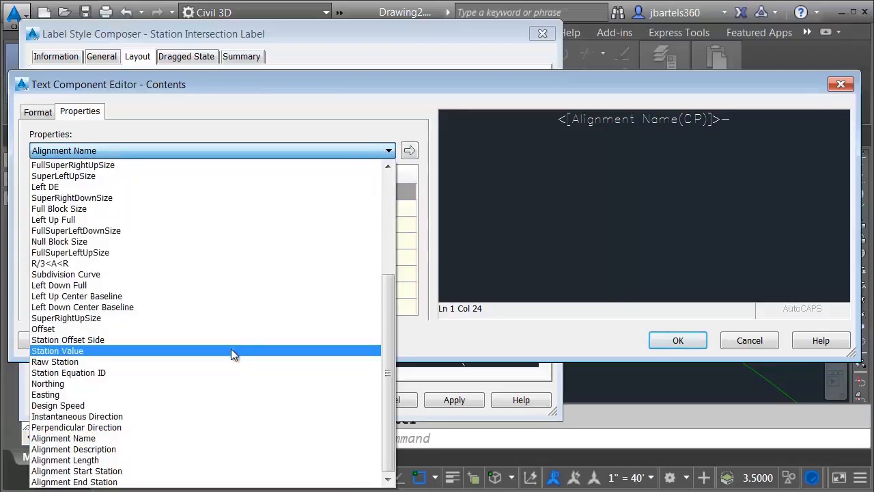
{"action": "left_click", "coordinate": [231, 350]}
{"action": "left_click", "coordinate": [409, 150]}
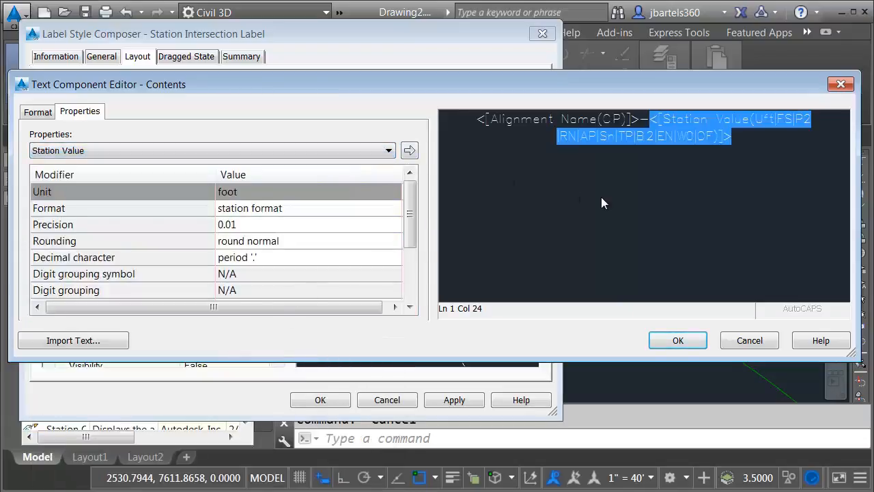
{"action": "left_click", "coordinate": [663, 340]}
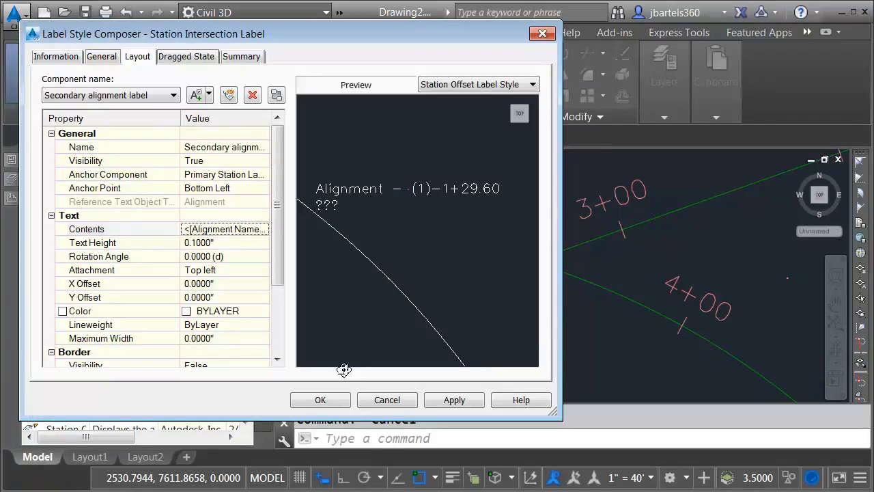
{"action": "left_click", "coordinate": [333, 403]}
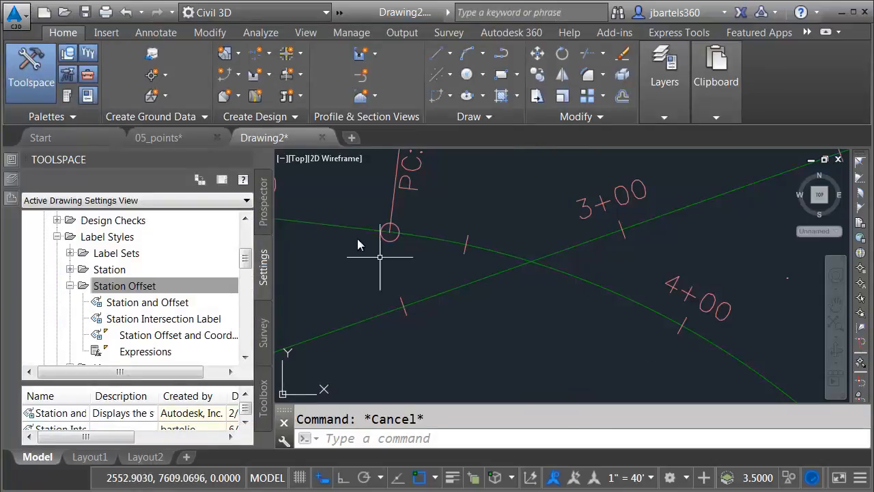
Set Add Labels to feature Alignment, Station Intersection Label style and <none> marker, then begin adding
{"action": "left_click", "coordinate": [157, 34]}
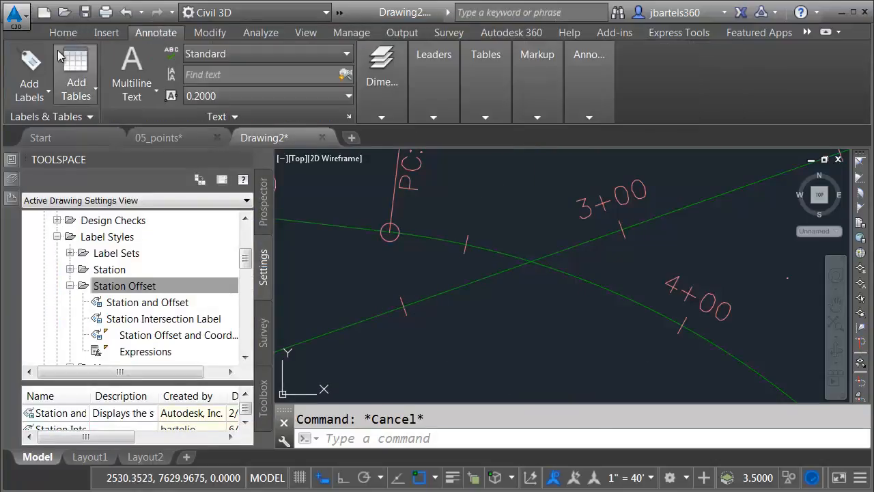
{"action": "left_click", "coordinate": [30, 65]}
{"action": "left_click", "coordinate": [54, 90]}
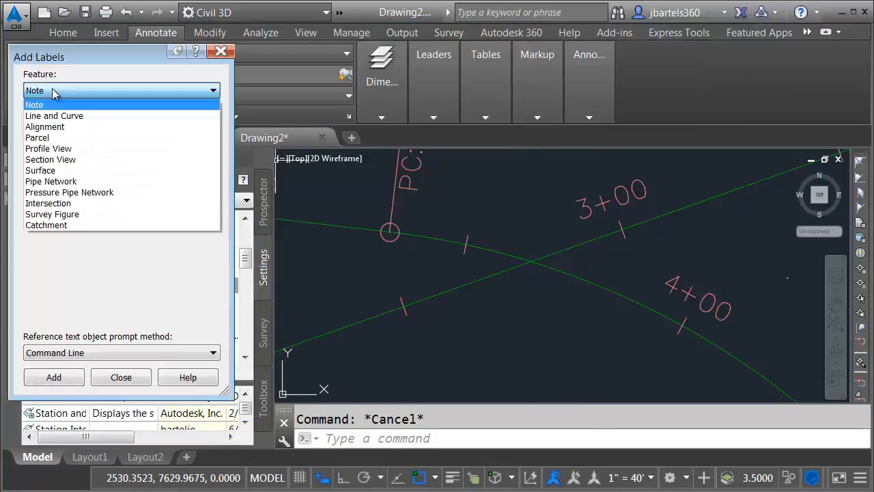
{"action": "left_click", "coordinate": [58, 123]}
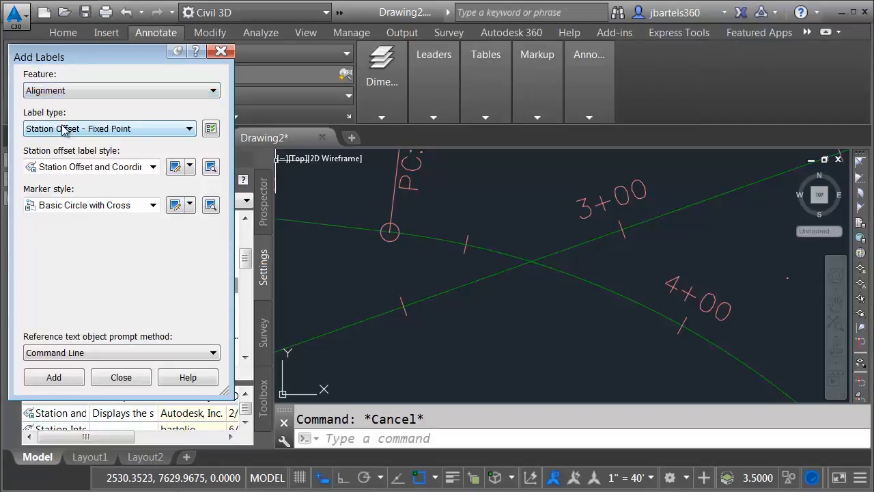
{"action": "left_click", "coordinate": [74, 167]}
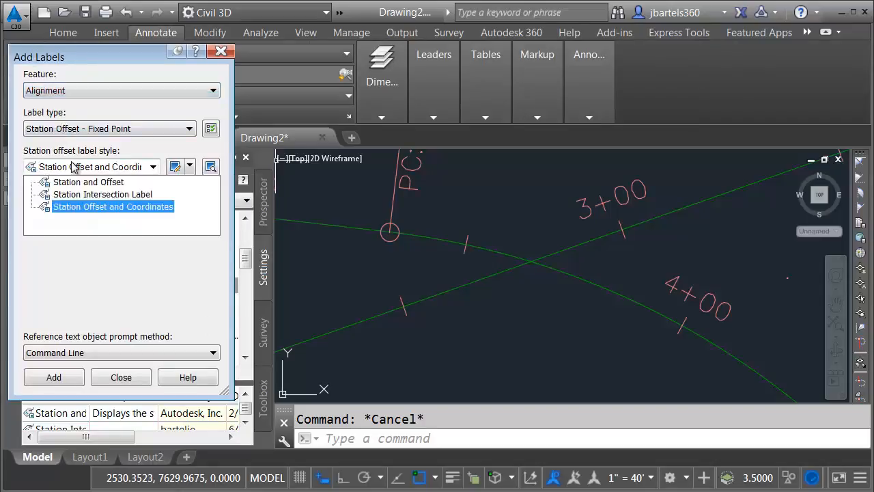
{"action": "left_click", "coordinate": [62, 194]}
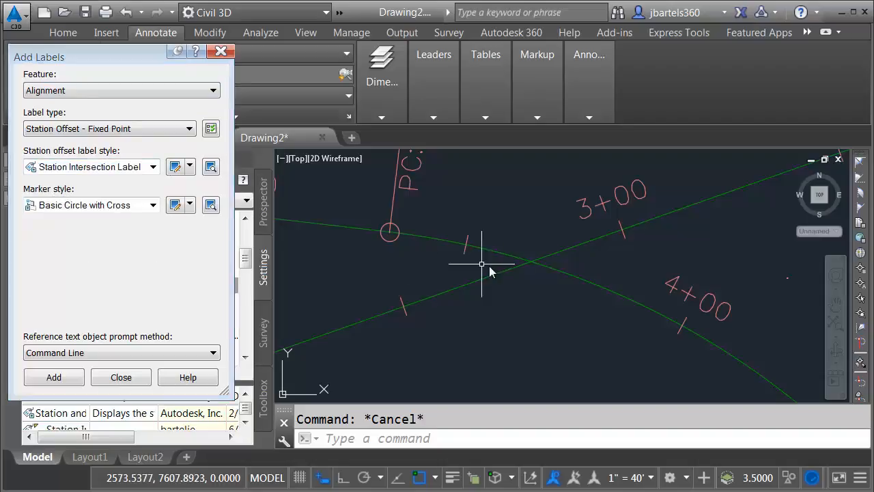
{"action": "left_click", "coordinate": [154, 205]}
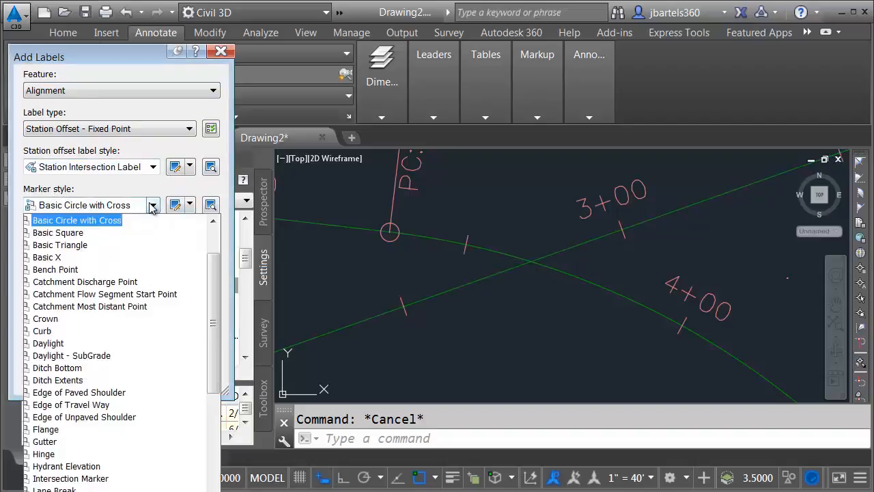
{"action": "left_click_drag", "start_coordinate": [219, 275], "coordinate": [222, 247]}
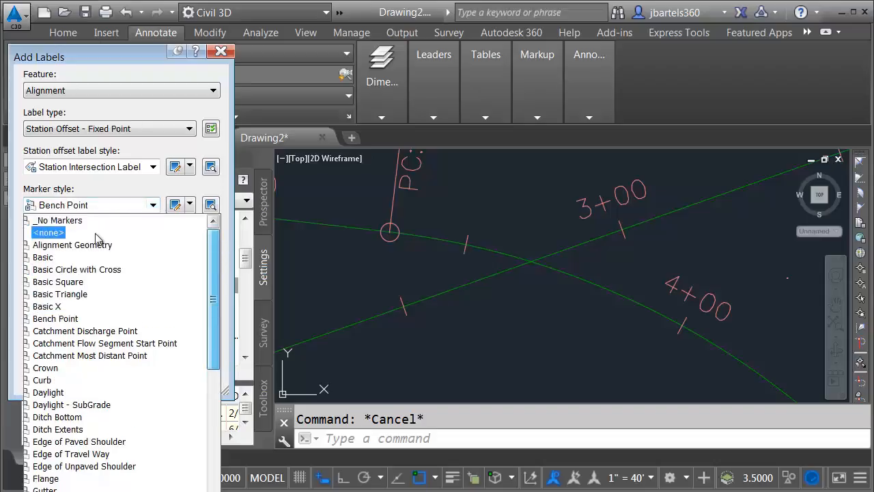
{"action": "left_click", "coordinate": [58, 233]}
{"action": "left_click", "coordinate": [54, 377]}
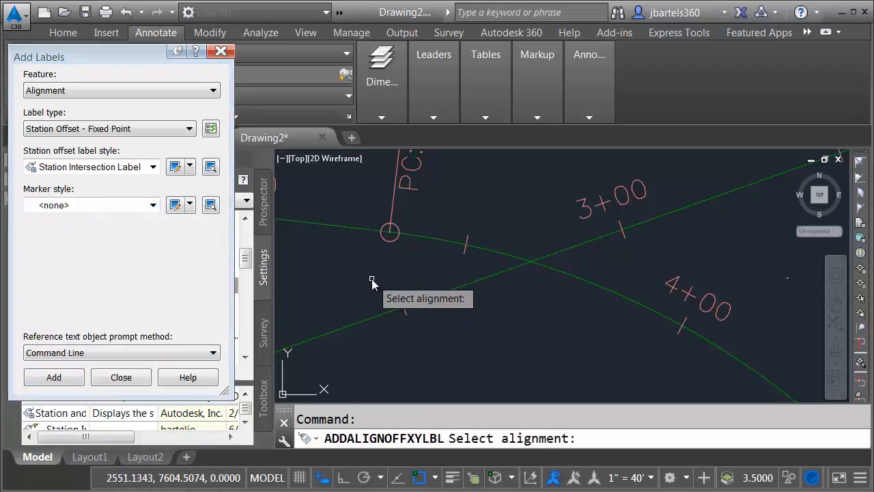
Place the intersection label at the Main St./Second St. crossing, with Second St. as secondary alignment
{"action": "left_click", "coordinate": [426, 239]}
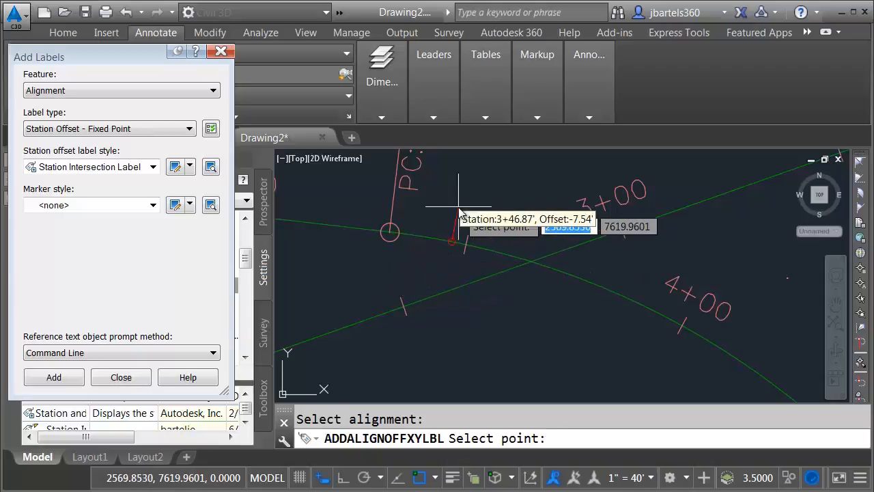
{"action": "right_click", "coordinate": [511, 199], "text": "shift"}
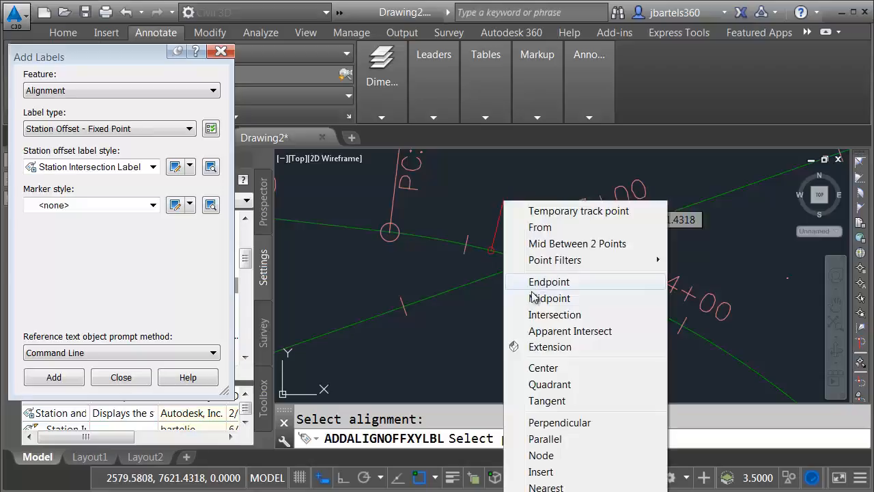
{"action": "left_click", "coordinate": [530, 312]}
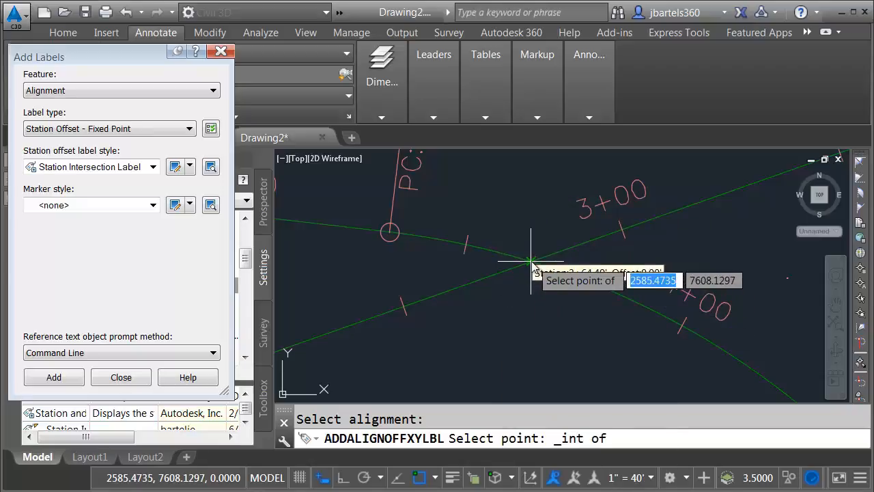
{"action": "left_click", "coordinate": [530, 261]}
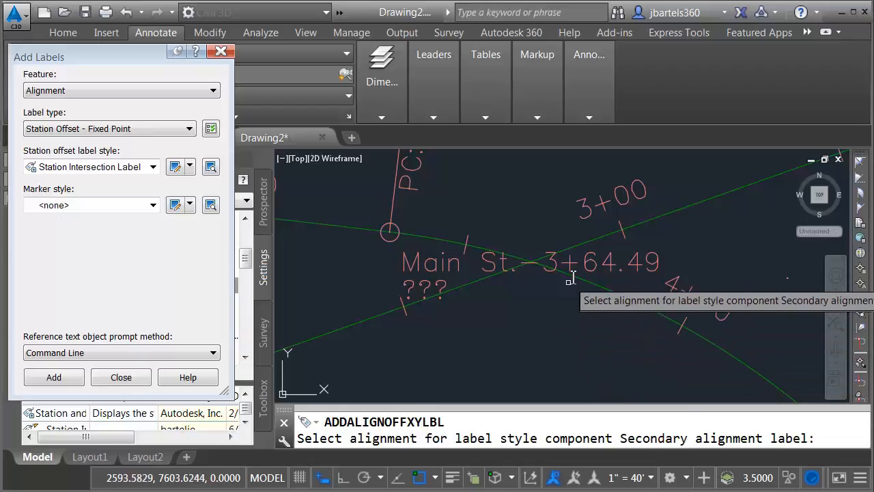
{"action": "left_click", "coordinate": [579, 248]}
{"action": "key", "text": "Escape"}
Move the label to the right of the crossing and close Add Labels
{"action": "left_click", "coordinate": [486, 258]}
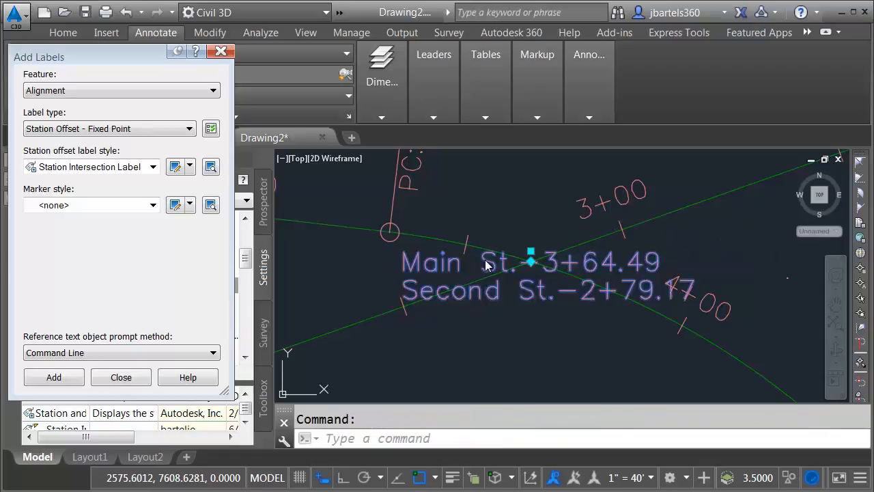
{"action": "left_click", "coordinate": [530, 252]}
{"action": "scroll", "coordinate": [577, 256], "scroll_direction": "down", "scroll_amount": 3}
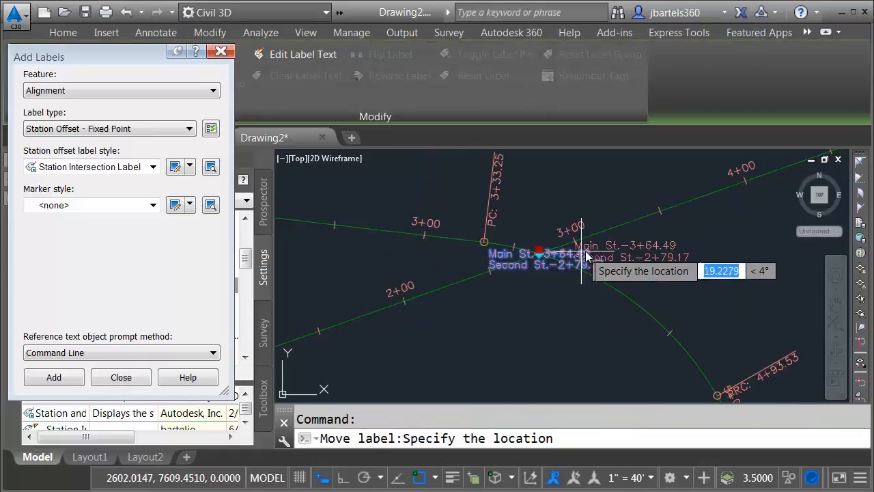
{"action": "left_click", "coordinate": [632, 259]}
{"action": "key", "text": "Escape"}
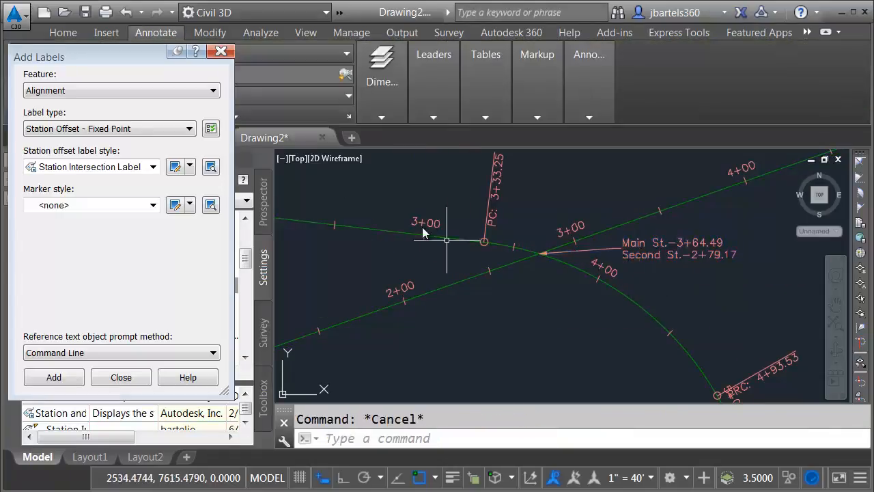
{"action": "left_click", "coordinate": [221, 51]}
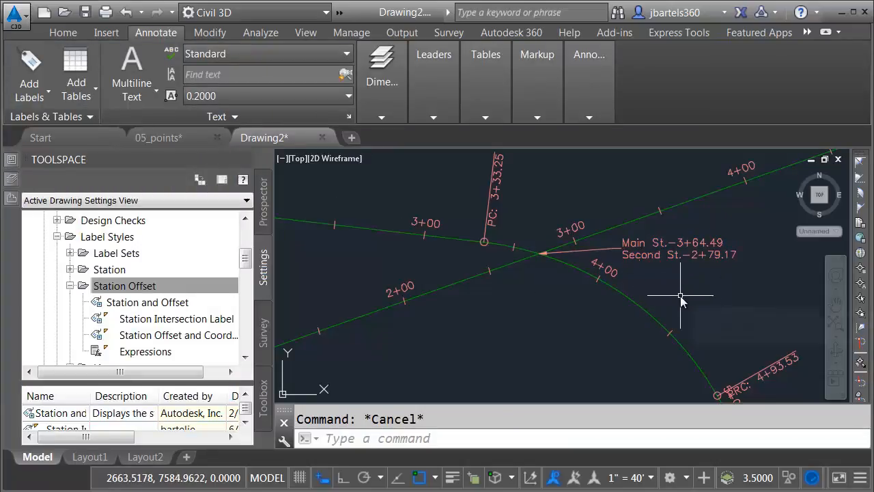
{"action": "mouse_move", "coordinate": [680, 295]}
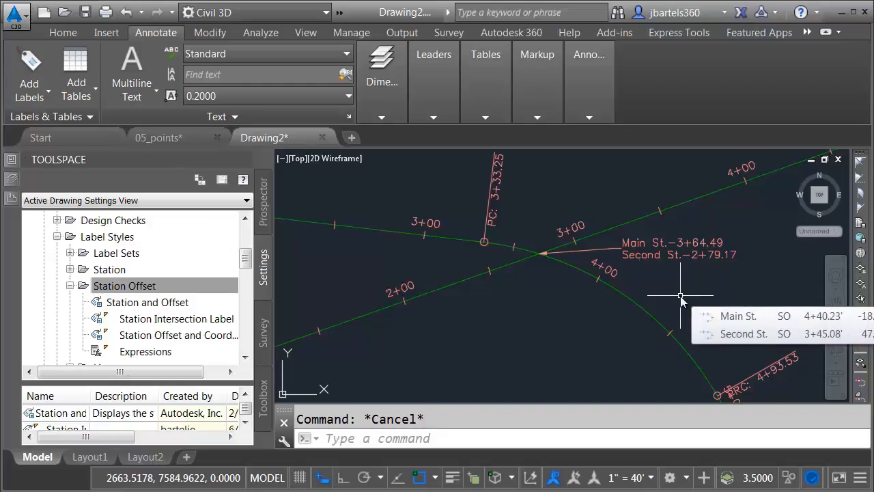